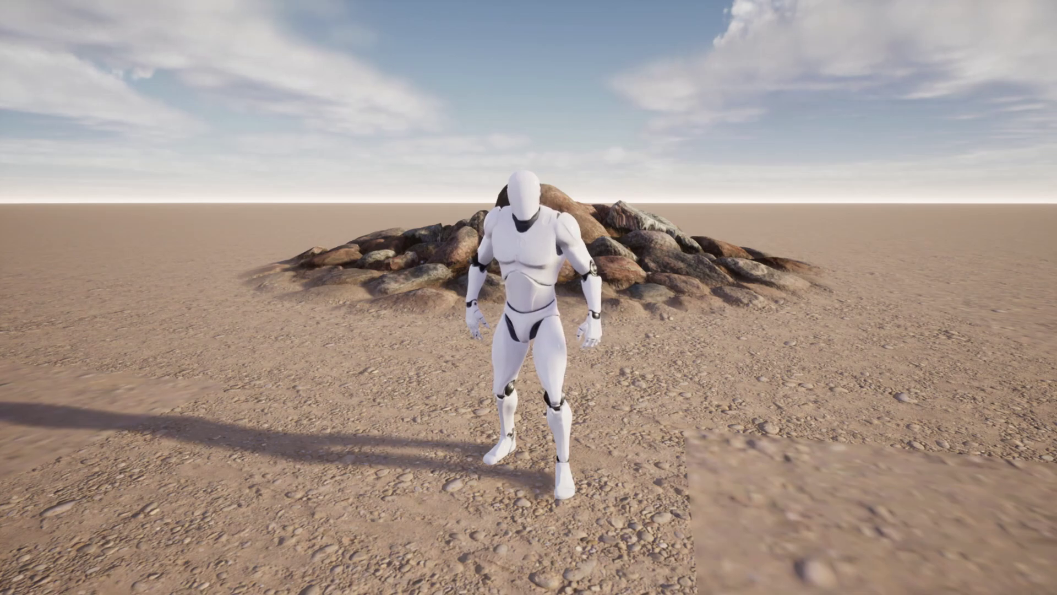
# - Run and jump the mannequin across the displaced rock pile, then end the play session
pyautogui.press('w')
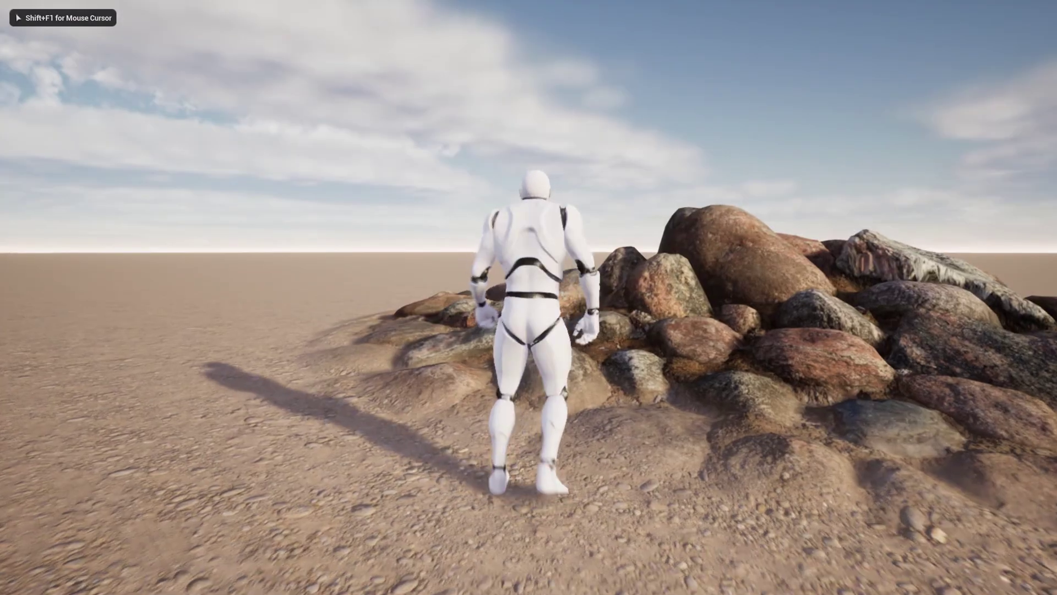
pyautogui.press('w')
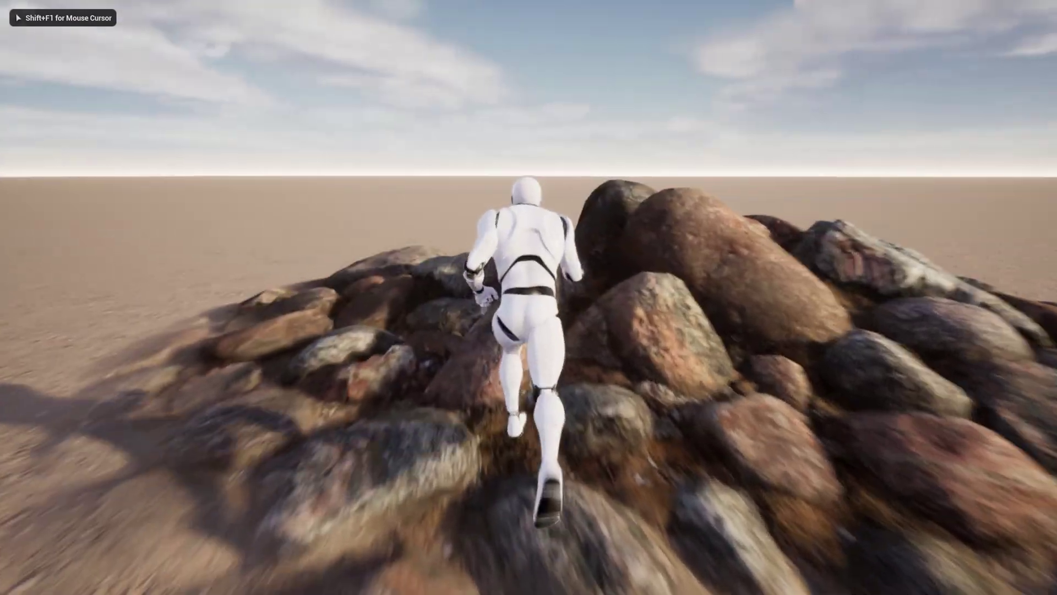
pyautogui.press('w')
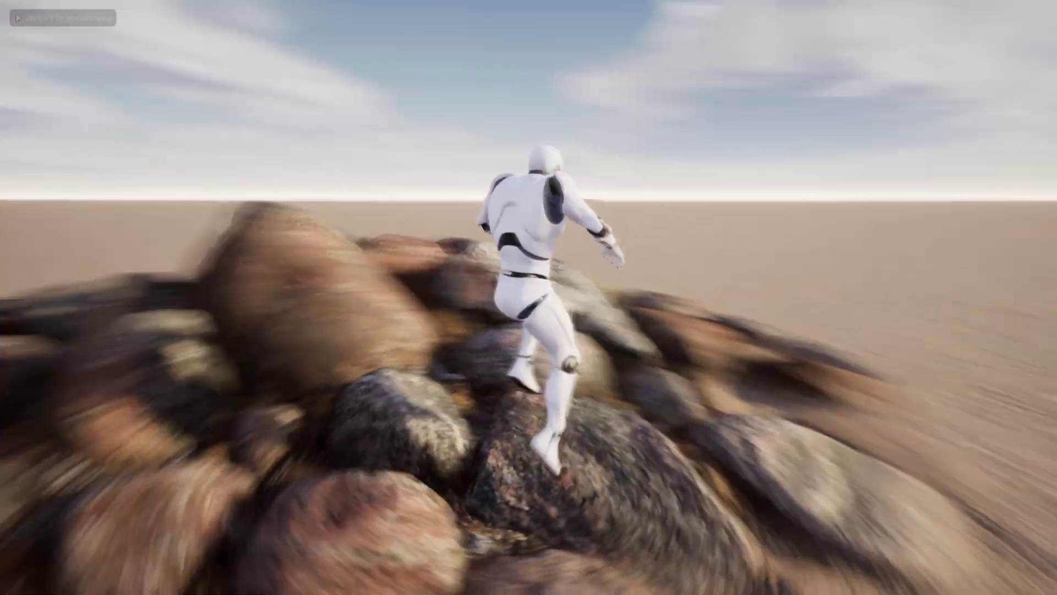
pyautogui.press('space')
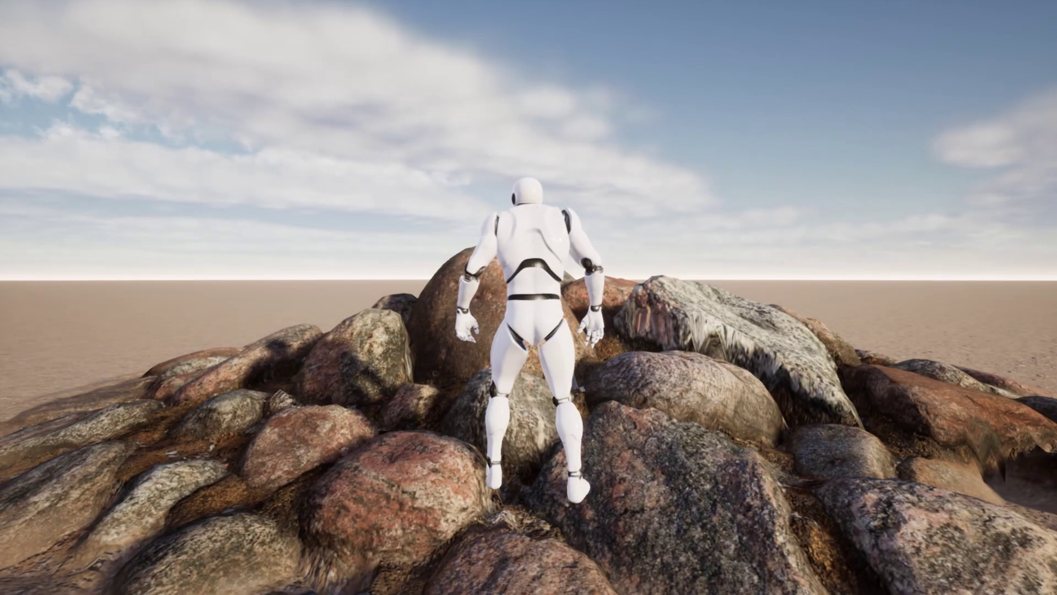
pyautogui.press('s')
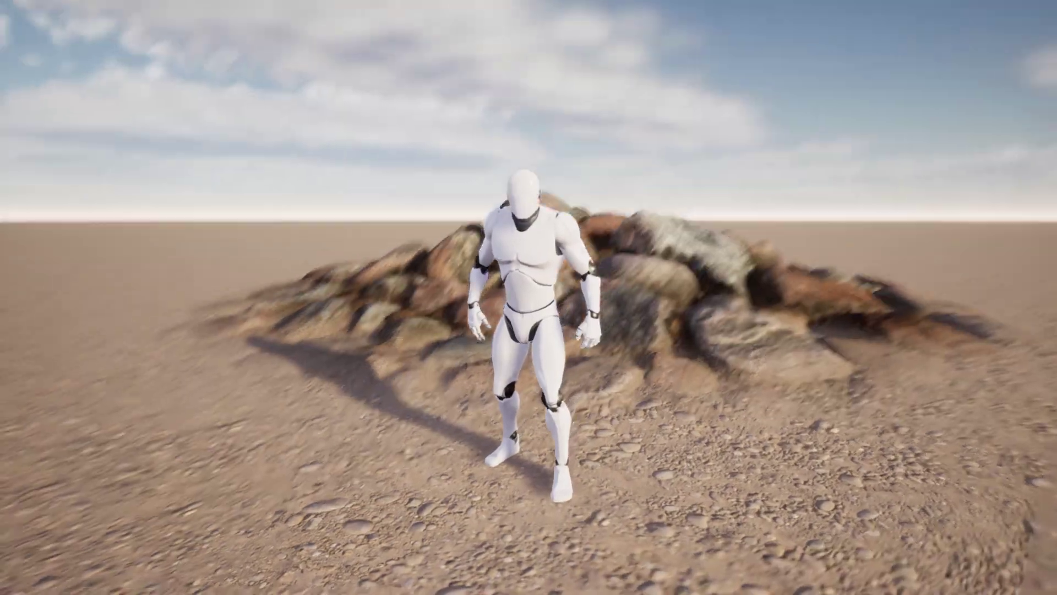
pyautogui.press('Escape')
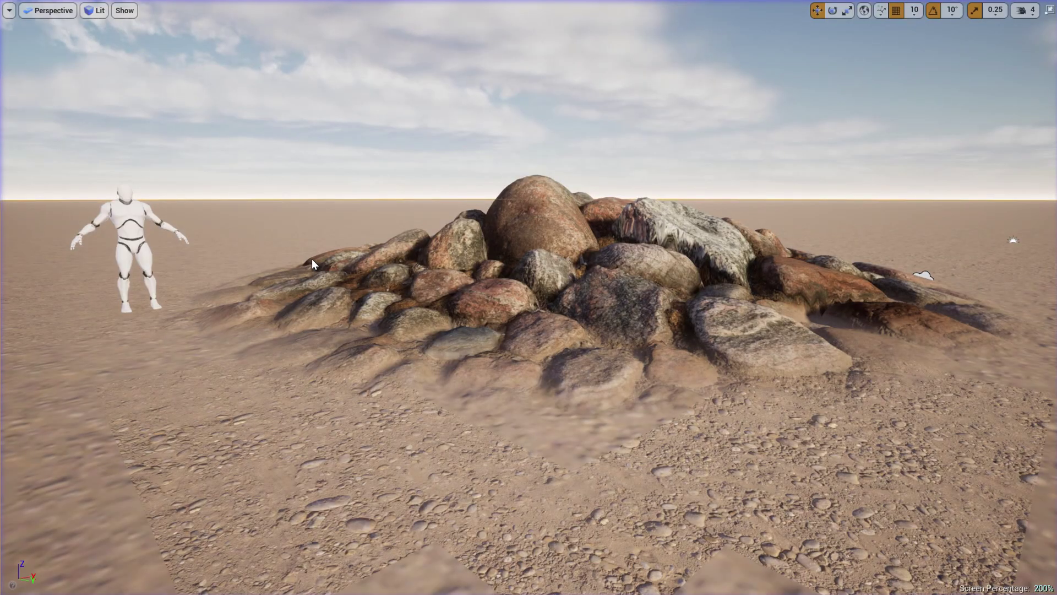
# - Select DisplacedPlane and tweak its Displacement, FadePower and FadeScale sliders to reblend the rocks
pyautogui.press('F11')
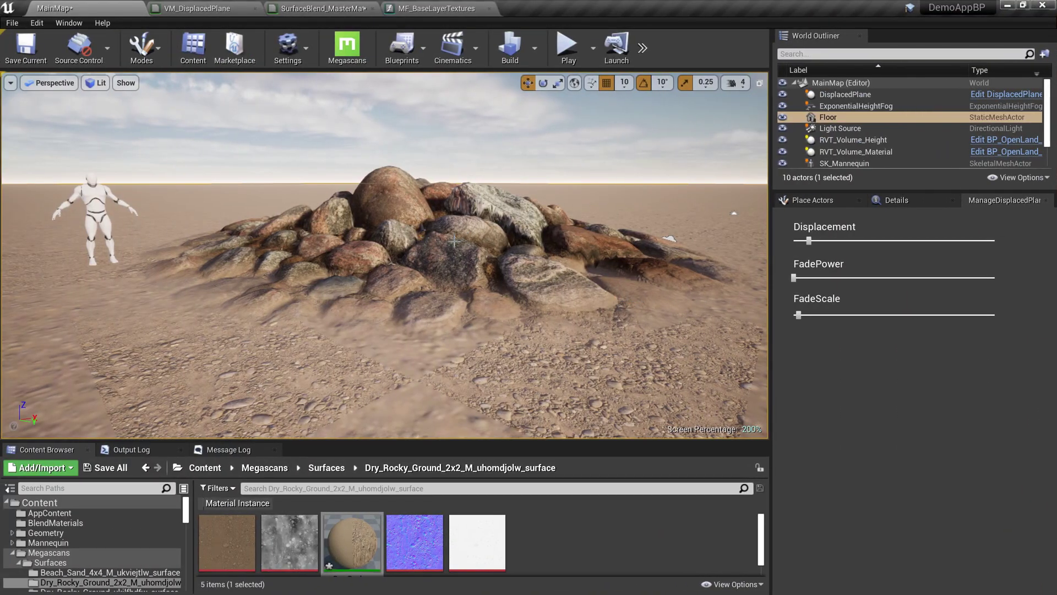
pyautogui.click(454, 242)
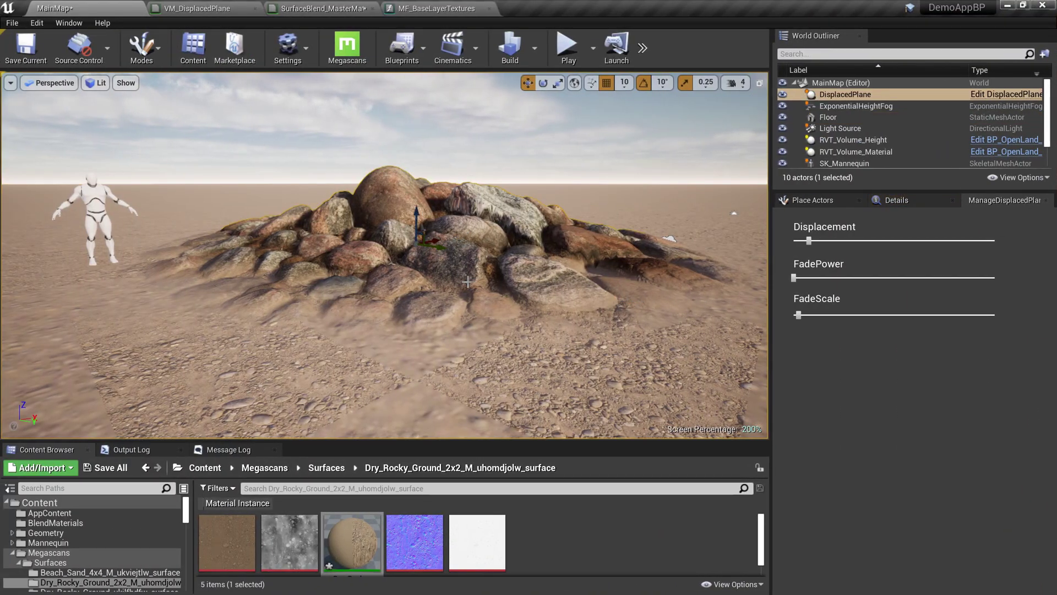
pyautogui.moveTo(809, 243)
pyautogui.mouseDown()
pyautogui.moveTo(826, 242)
pyautogui.moveTo(813, 243)
pyautogui.mouseUp()
pyautogui.moveTo(795, 277); pyautogui.dragTo(805, 278)
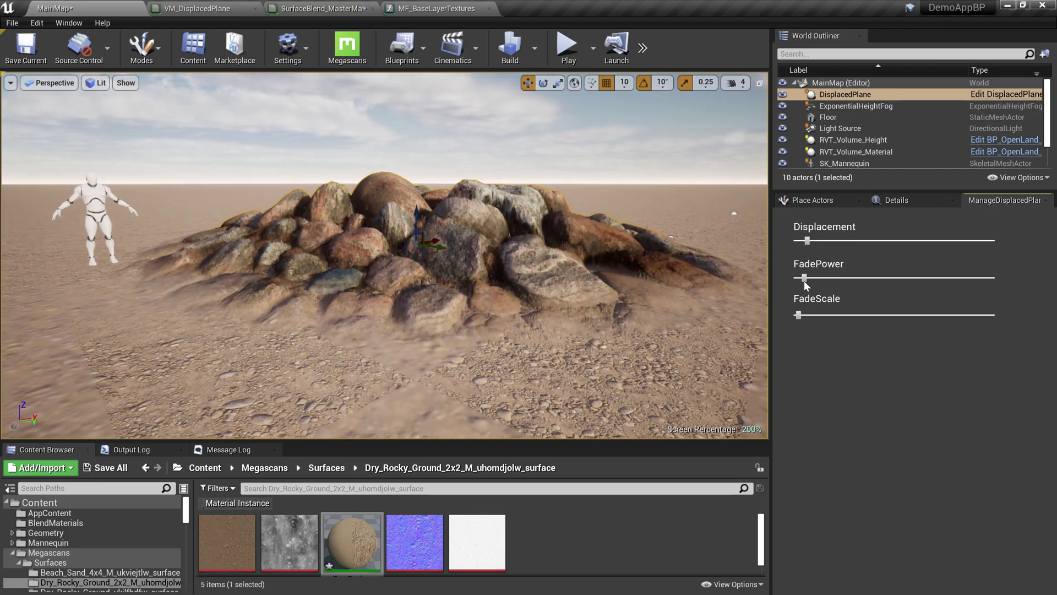
pyautogui.moveTo(807, 318)
pyautogui.mouseDown()
pyautogui.moveTo(795, 316)
pyautogui.moveTo(817, 316)
pyautogui.mouseUp()
pyautogui.moveTo(804, 278); pyautogui.dragTo(793, 278)
pyautogui.moveTo(817, 315)
pyautogui.mouseDown()
pyautogui.moveTo(803, 316)
pyautogui.moveTo(812, 316)
pyautogui.mouseUp()
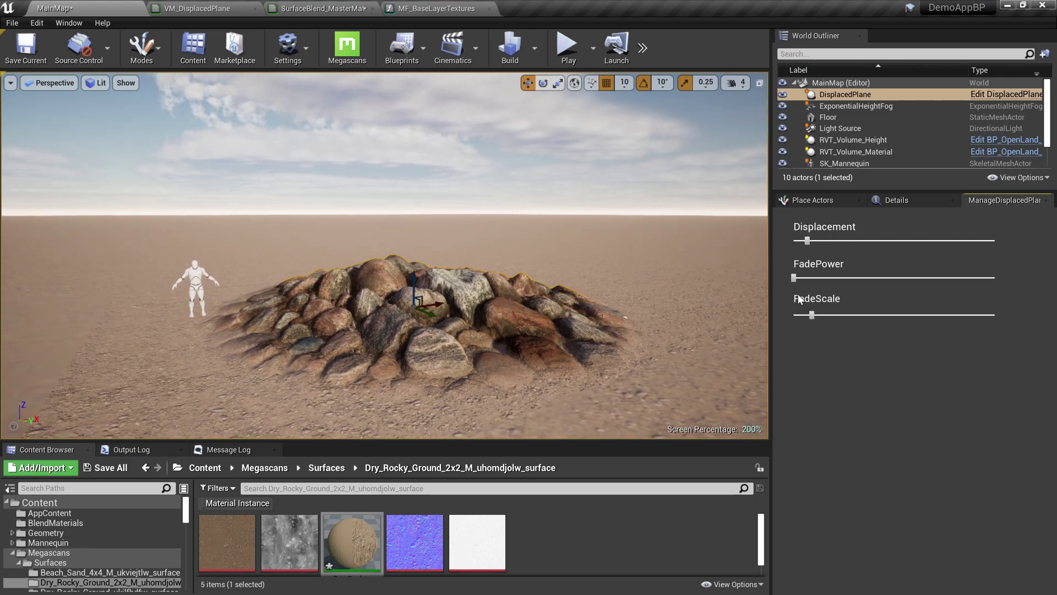
pyautogui.click(839, 203)
# - Open the VM_DisplacedPlane material from DisplacedPlane's Details panel
pyautogui.write('Cl')
pyautogui.click(901, 202)
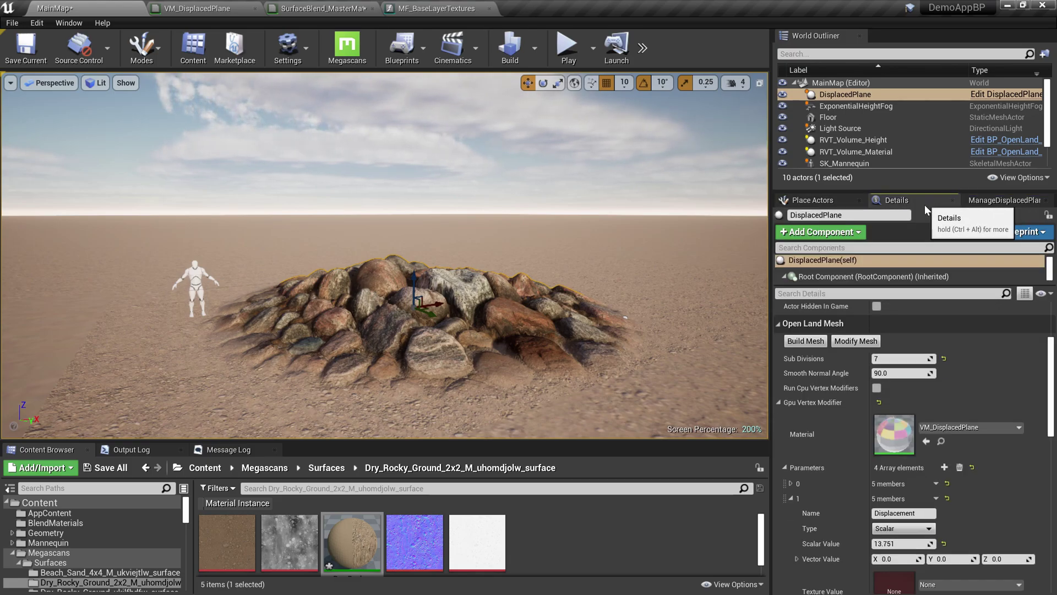
pyautogui.doubleClick(906, 435)
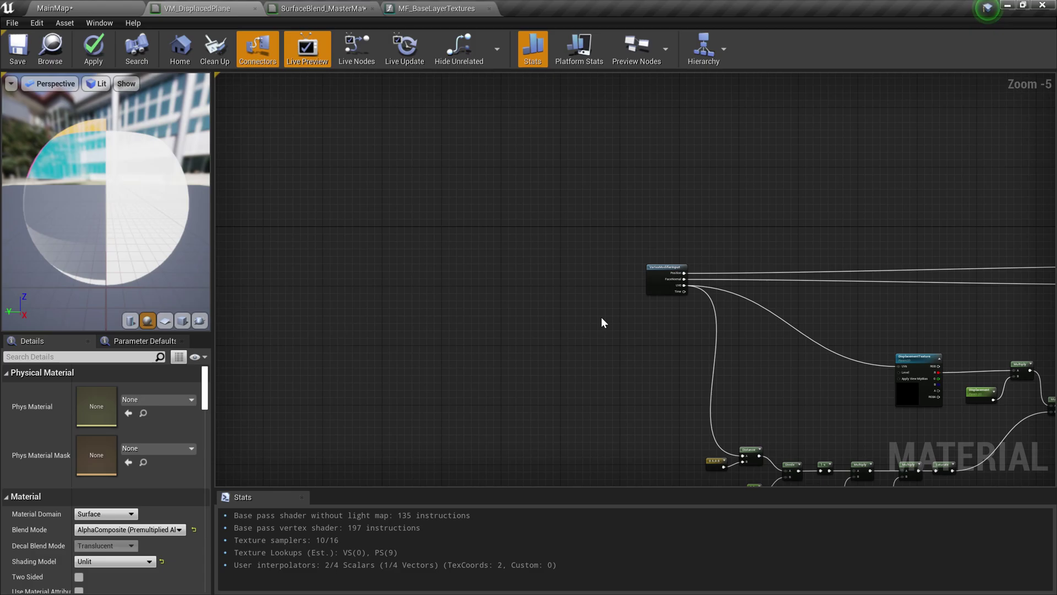
# - Pan and zoom through the displacement node chain, then return to the MainMap level
pyautogui.scroll(2, 601, 317)
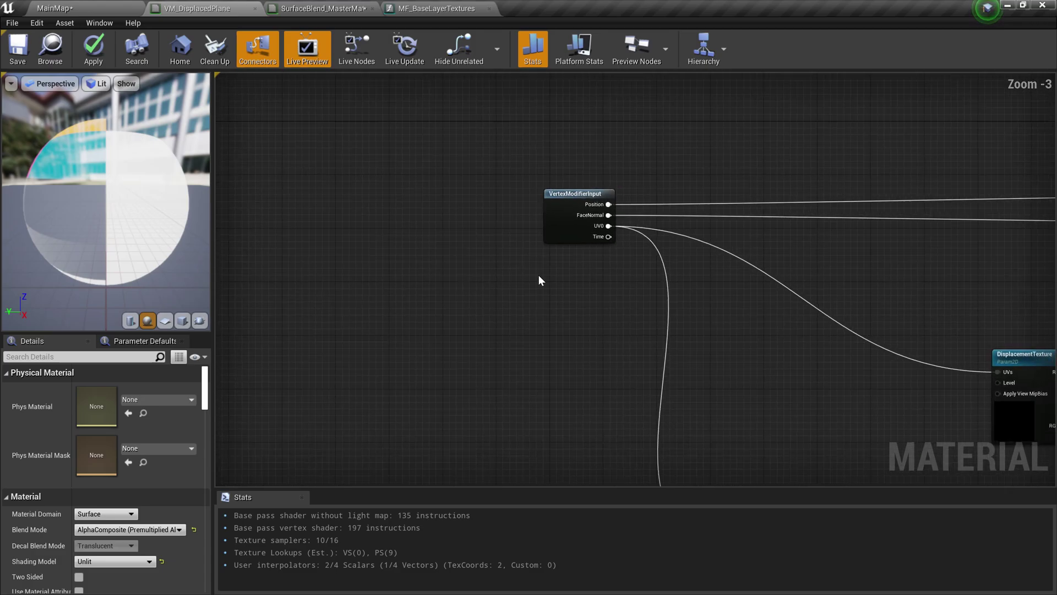
pyautogui.scroll(-3, 620, 247)
pyautogui.scroll(4, 582, 226)
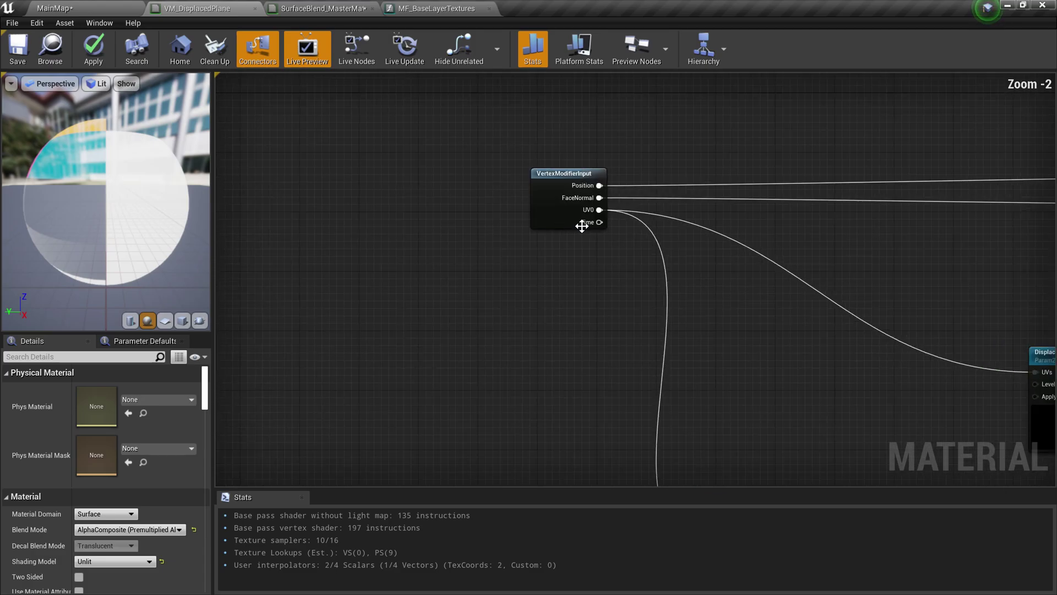
pyautogui.scroll(-4, 631, 353)
pyautogui.moveTo(885, 338); pyautogui.dragTo(626, 330, button='right')
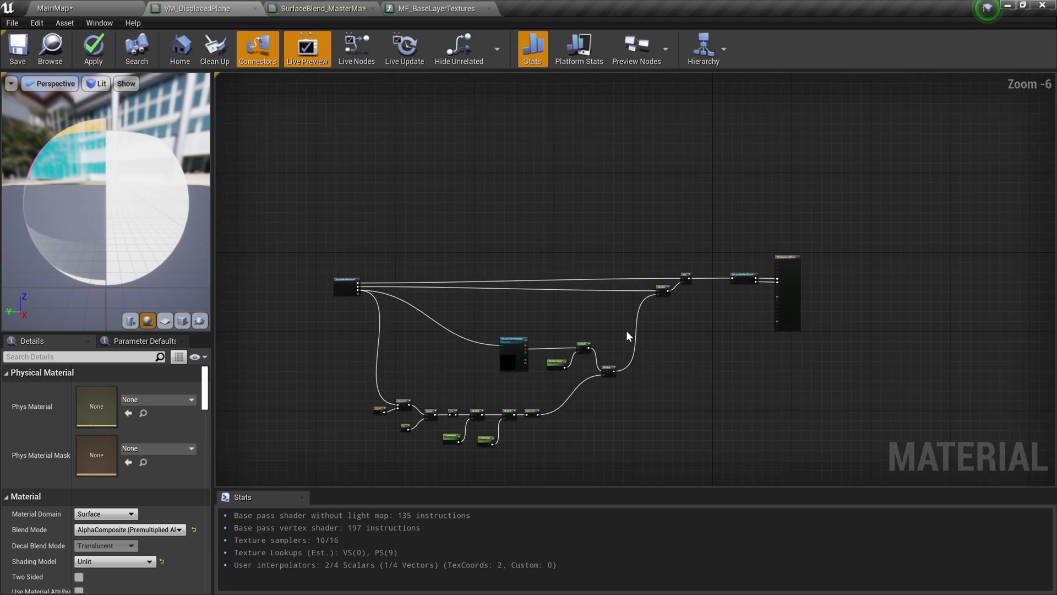
pyautogui.scroll(2, 714, 352)
pyautogui.scroll(-3, 583, 397)
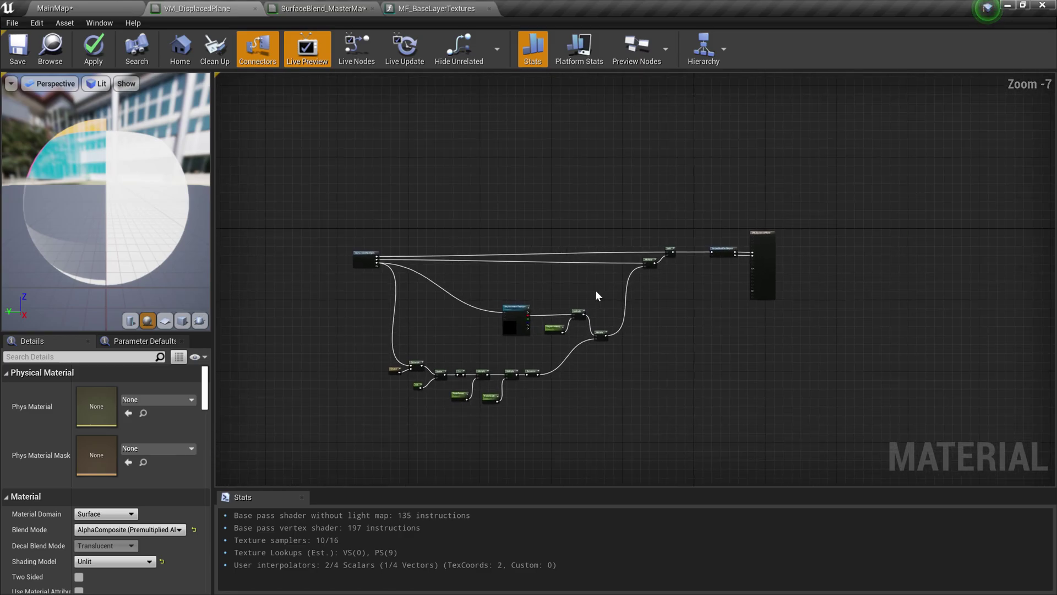
pyautogui.scroll(2, 510, 350)
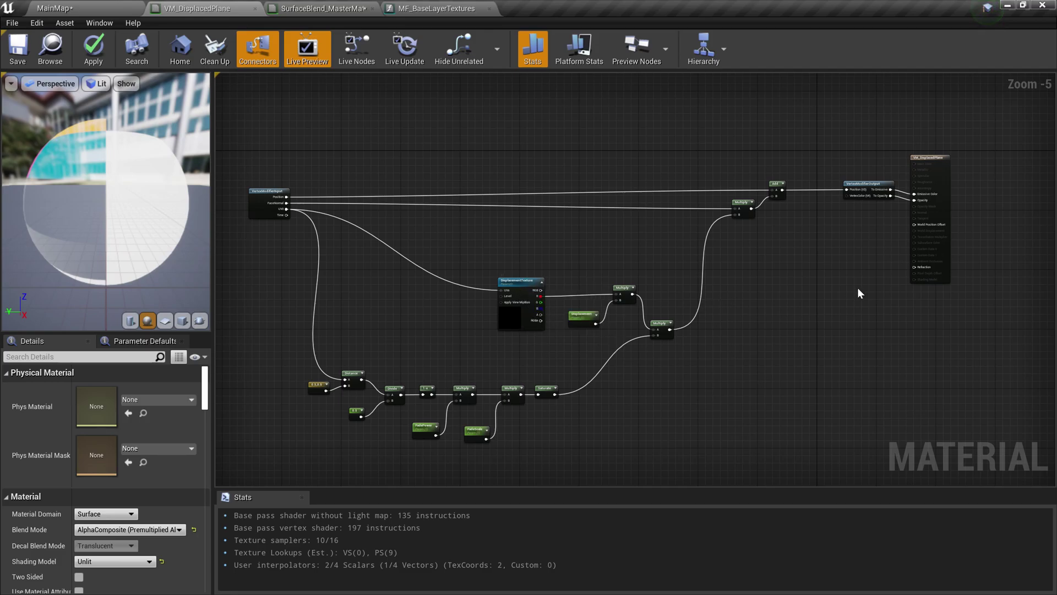
pyautogui.scroll(1, 857, 288)
pyautogui.moveTo(799, 240); pyautogui.dragTo(774, 322, button='right')
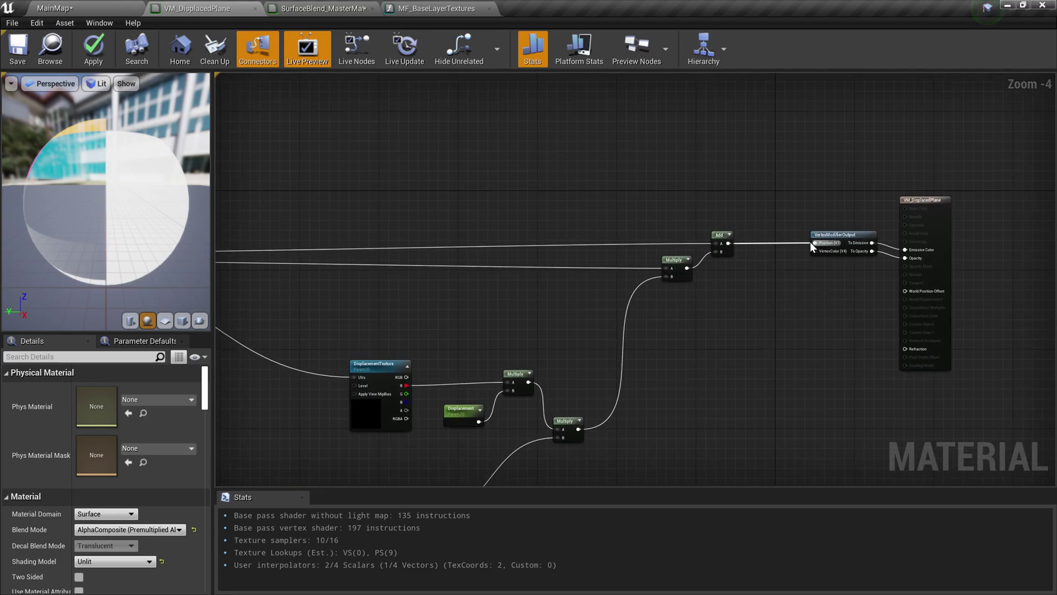
pyautogui.scroll(2, 810, 259)
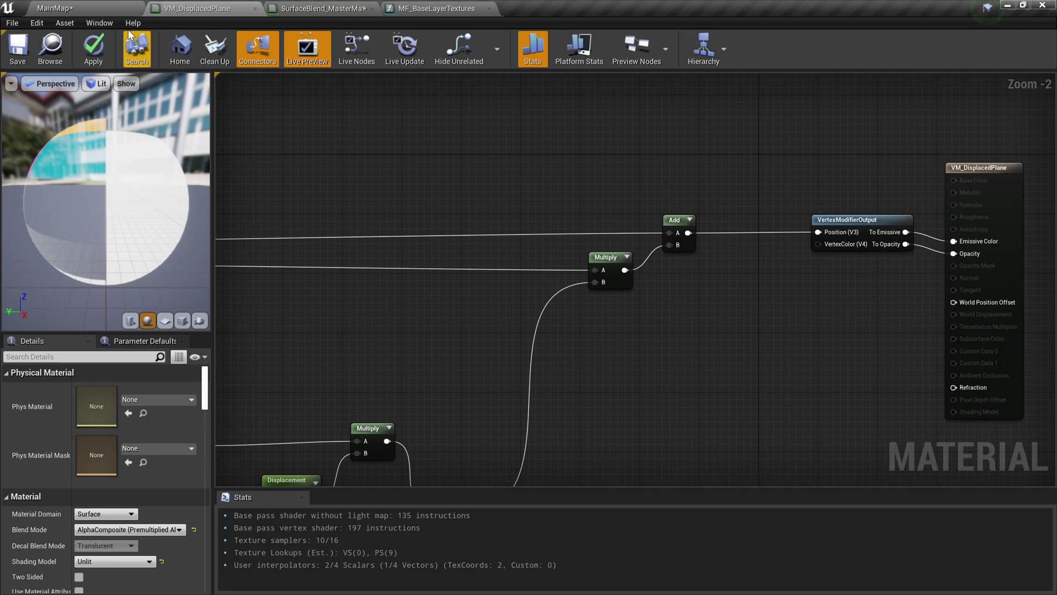
pyautogui.click(102, 12)
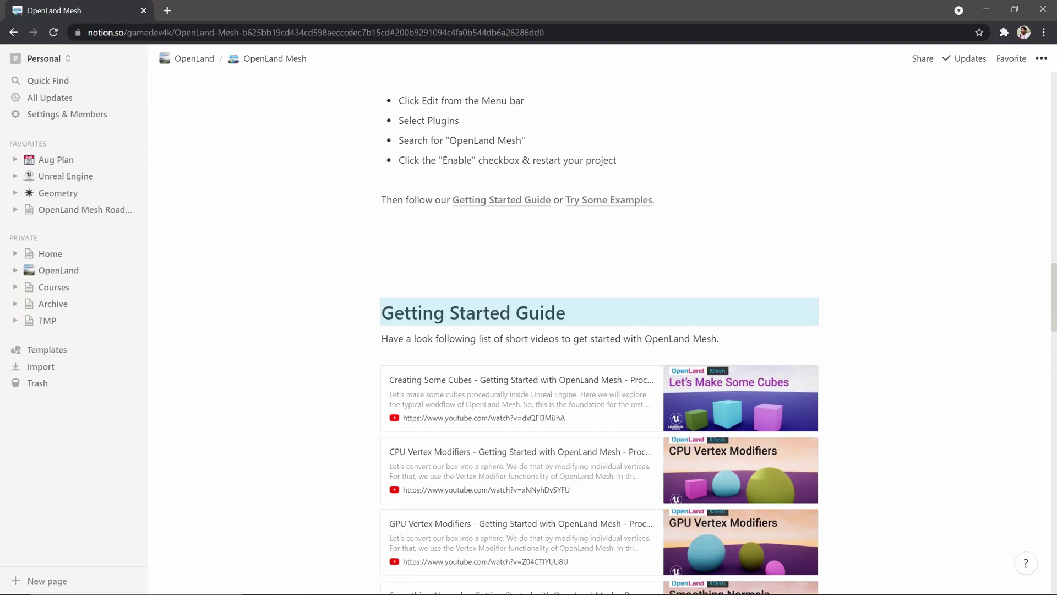
pyautogui.scroll(15, 599, 330)
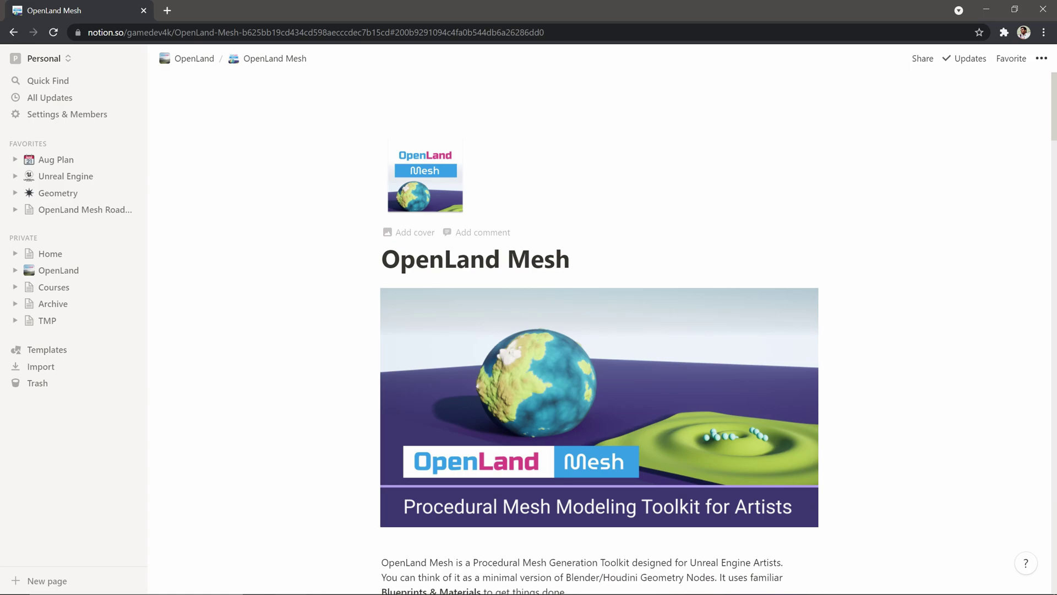
# - Scroll to the table of contents and jump to the Getting Started Guide section
pyautogui.scroll(-6, 474, 330)
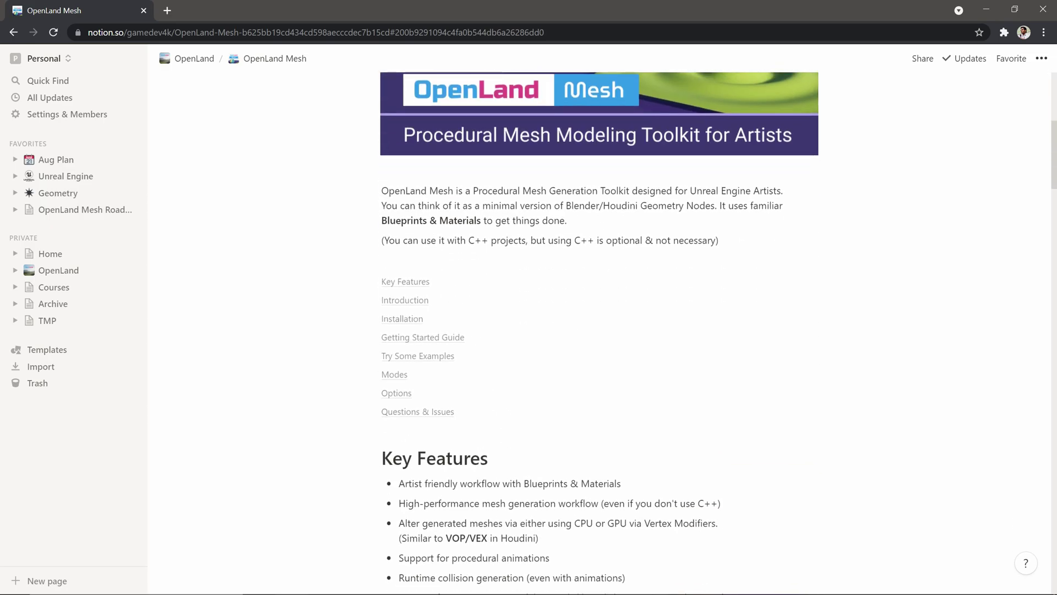
pyautogui.click(435, 337)
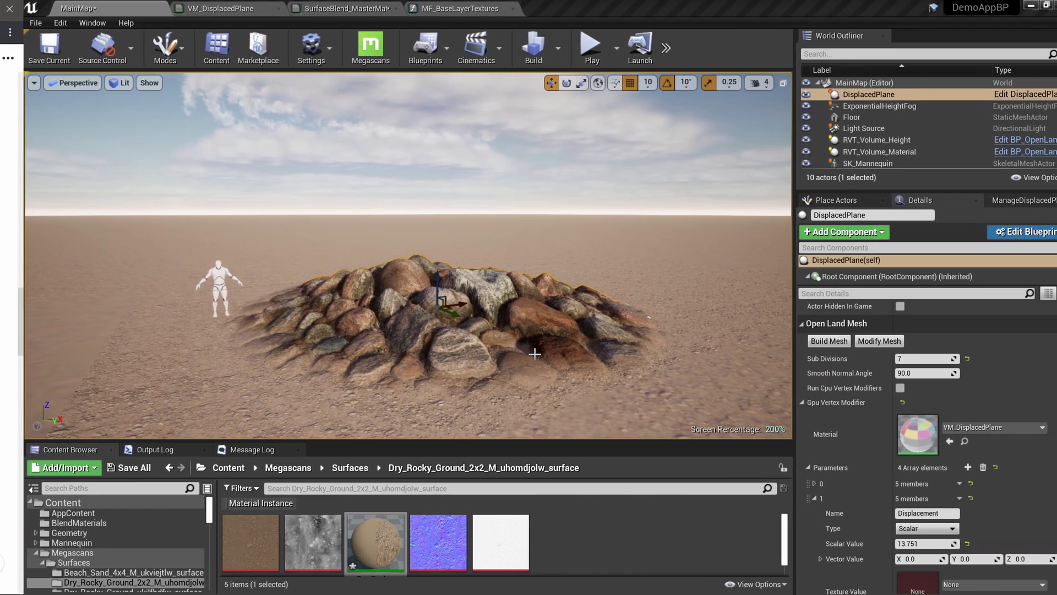
# - Delete the DisplacedPlane rock pile and enlarge the Content Browser area
pyautogui.press('Delete')
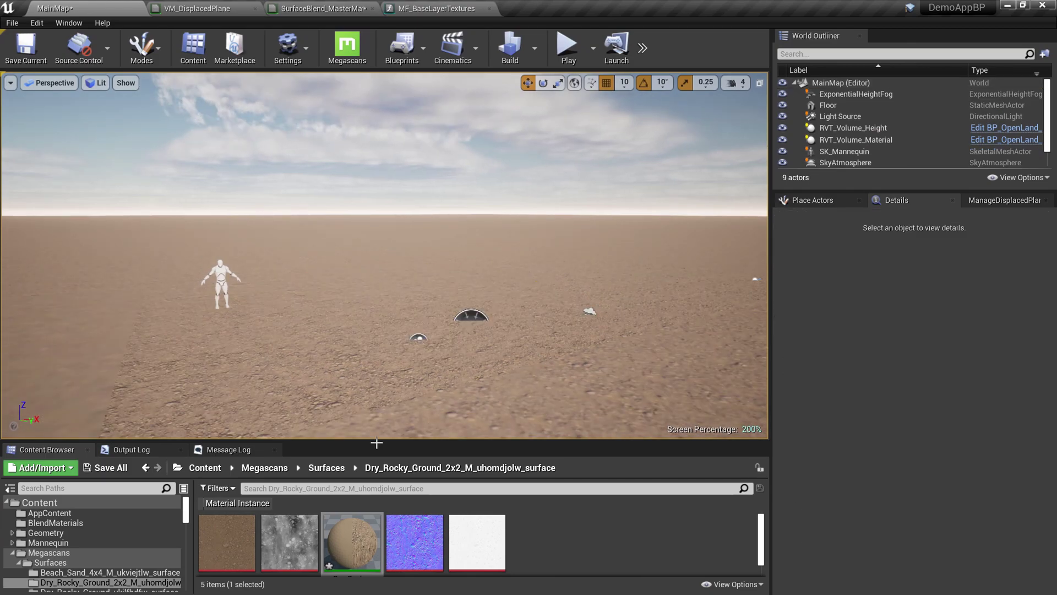
pyautogui.moveTo(396, 441); pyautogui.dragTo(419, 388)
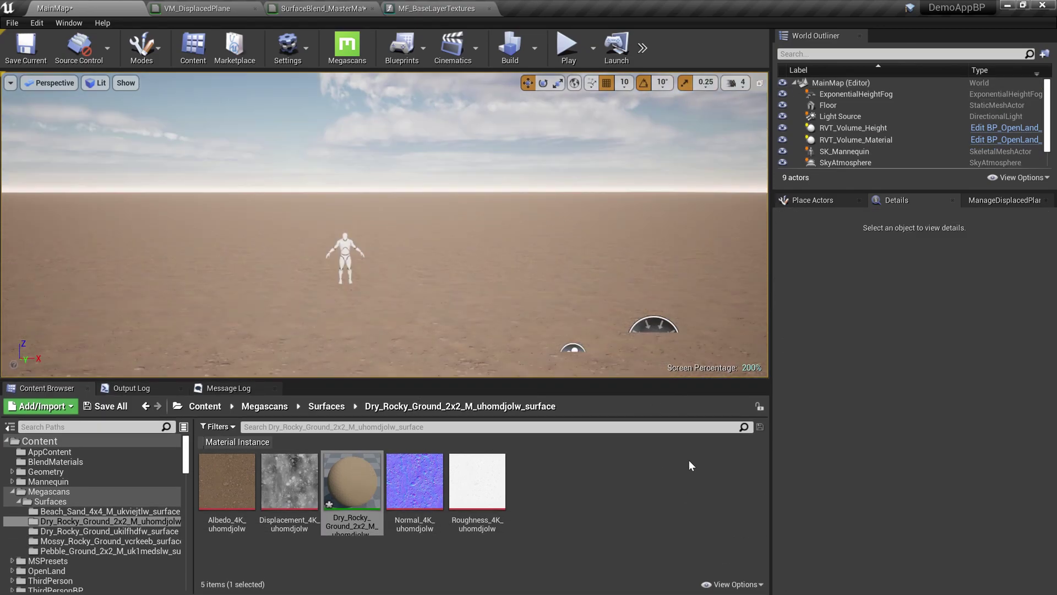
pyautogui.click(732, 584)
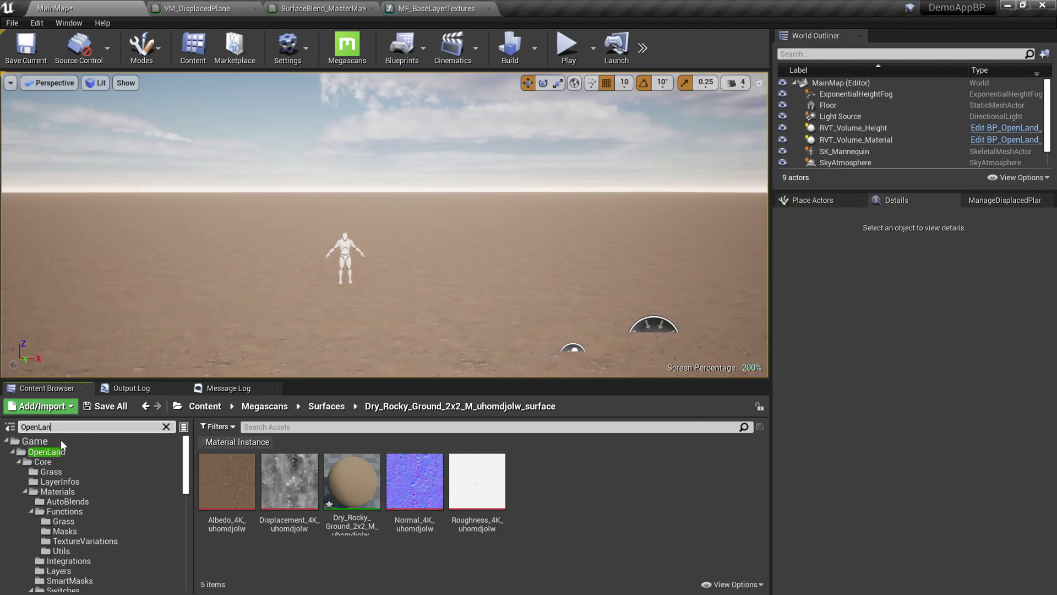
pyautogui.press('Escape')
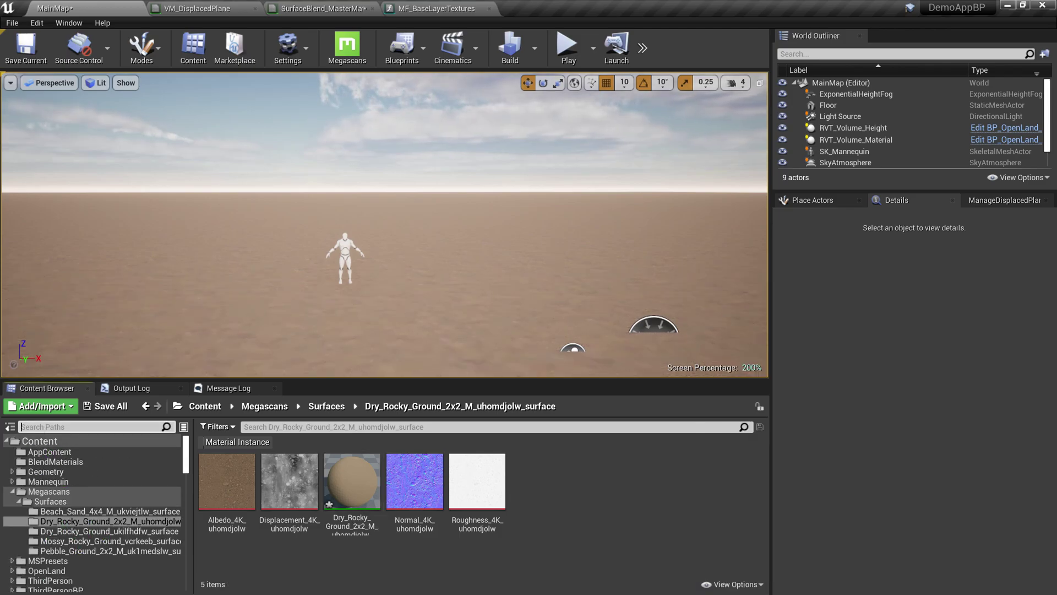
# - Filter for 'Openland Mes' and browse OpenLandMesh Content > Examples > Blueprints to DisplacedPlane
pyautogui.write('Openland Mes')
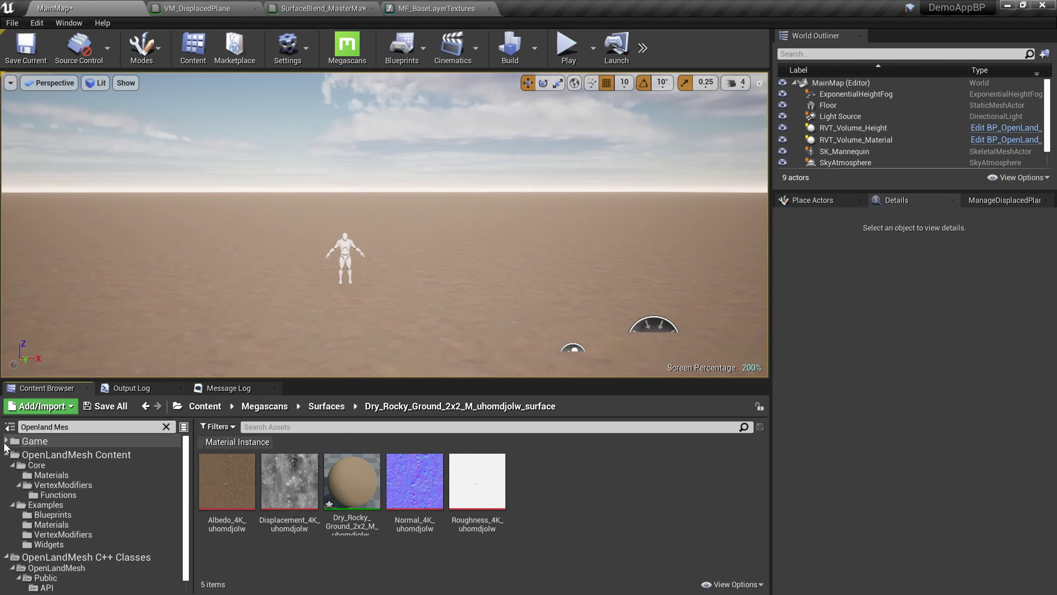
pyautogui.click(58, 455)
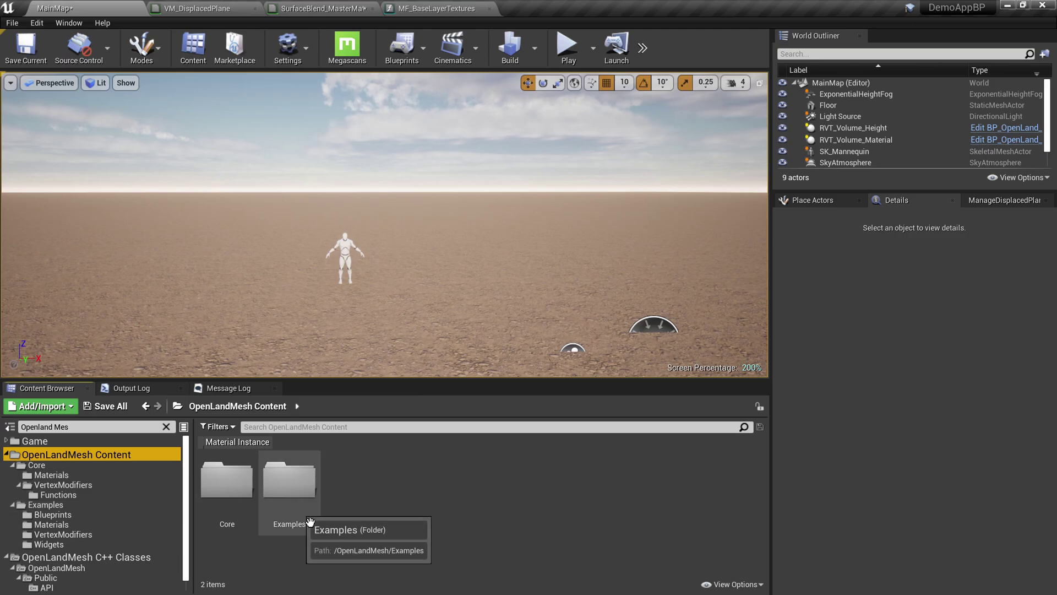
pyautogui.doubleClick(302, 491)
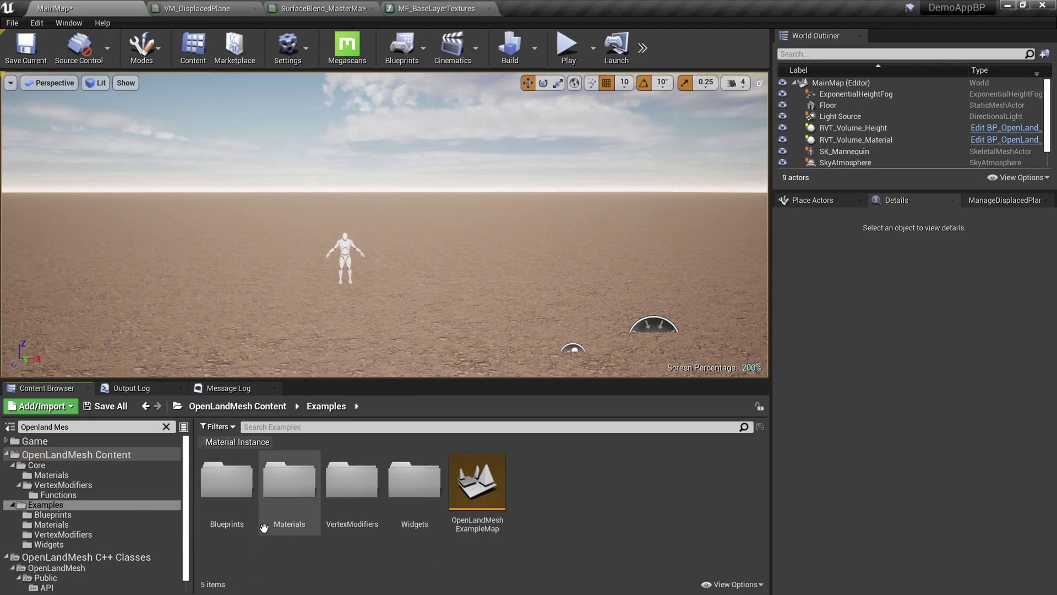
pyautogui.doubleClick(242, 484)
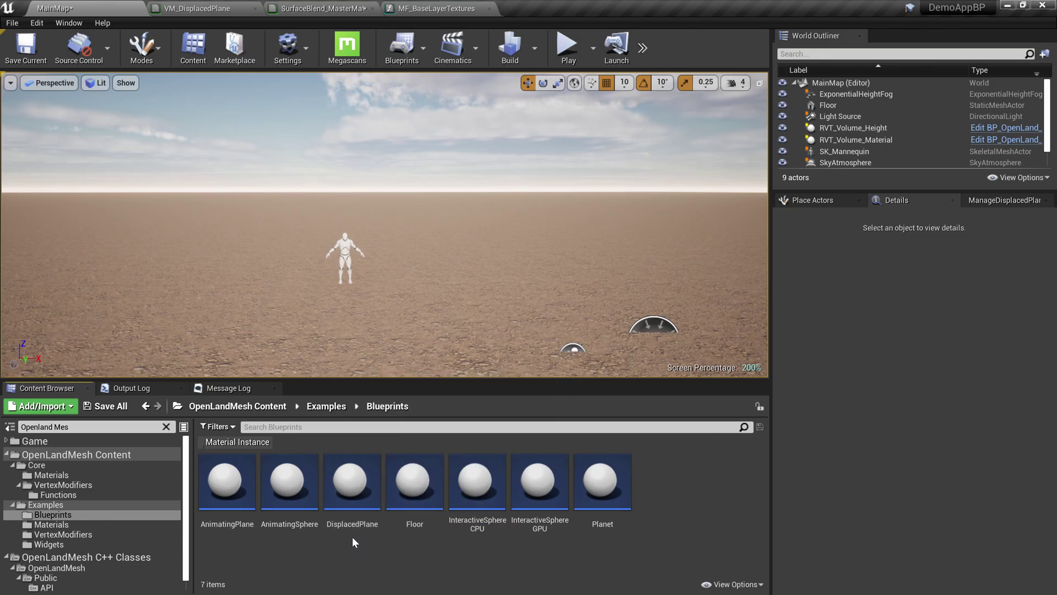
pyautogui.click(367, 529)
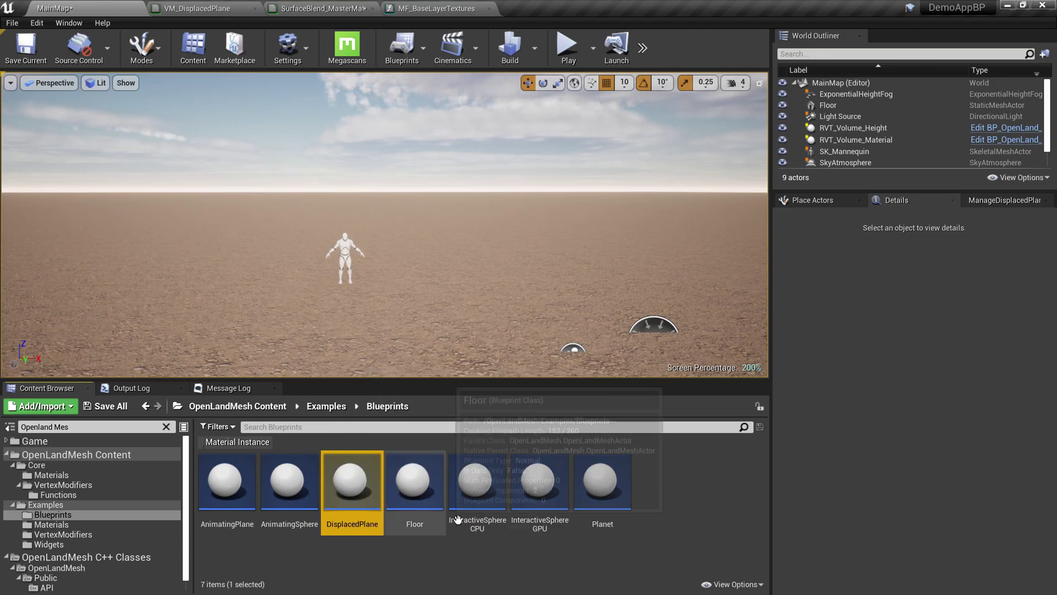
# - Place a DisplacedPlane in the level, scale it to 15 and move it along X
pyautogui.moveTo(355, 462); pyautogui.dragTo(422, 331)
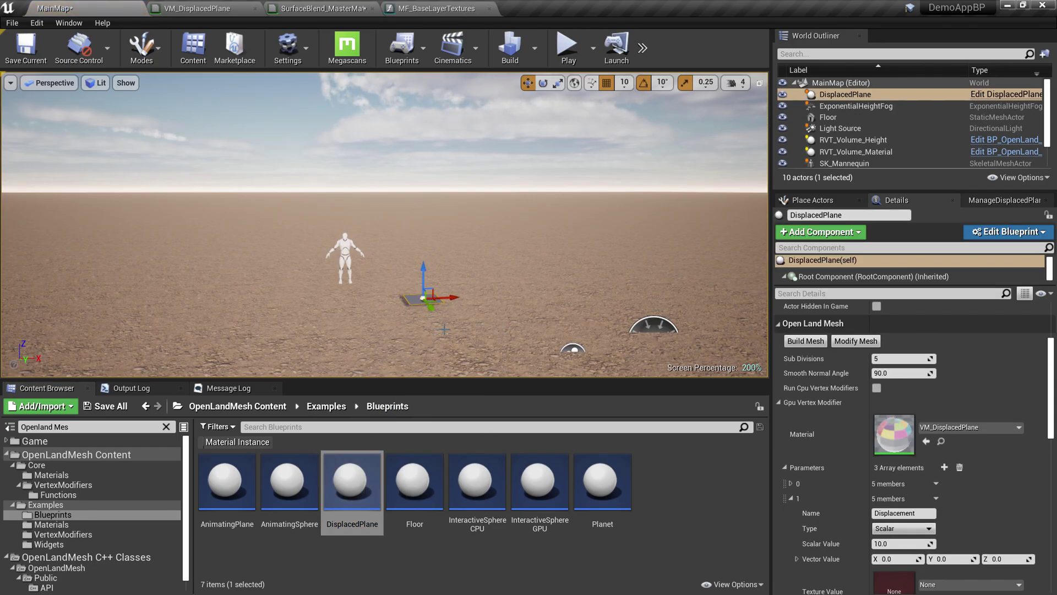
pyautogui.click(890, 355)
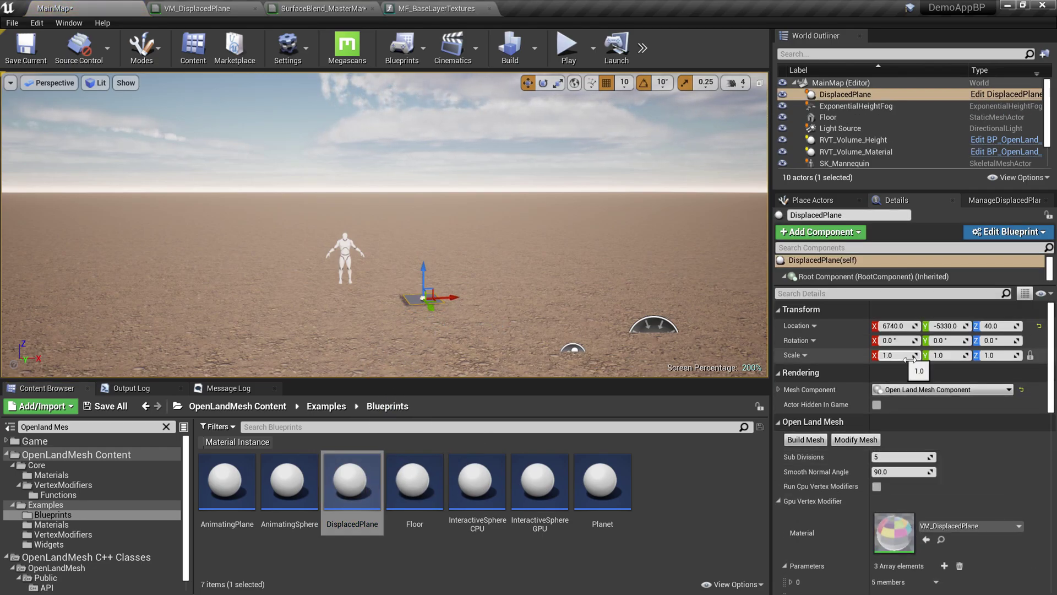
pyautogui.write('15')
pyautogui.press('Return')
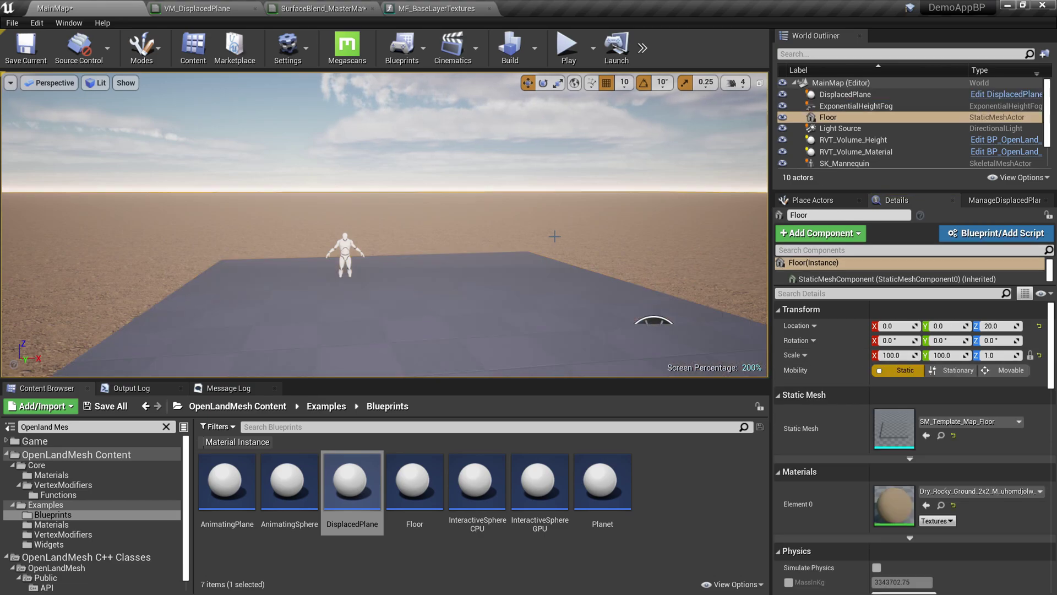
pyautogui.moveTo(435, 270); pyautogui.dragTo(594, 265)
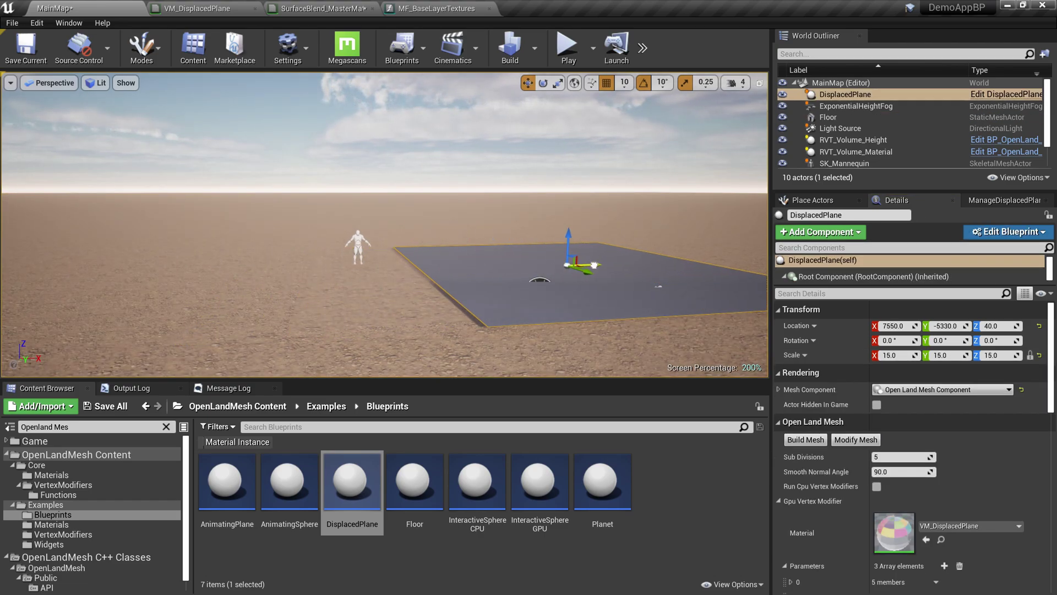
# - Rebuild the plane with 7 subdivisions, checking it in Wireframe before returning to Lit
pyautogui.click(100, 88)
pyautogui.click(121, 135)
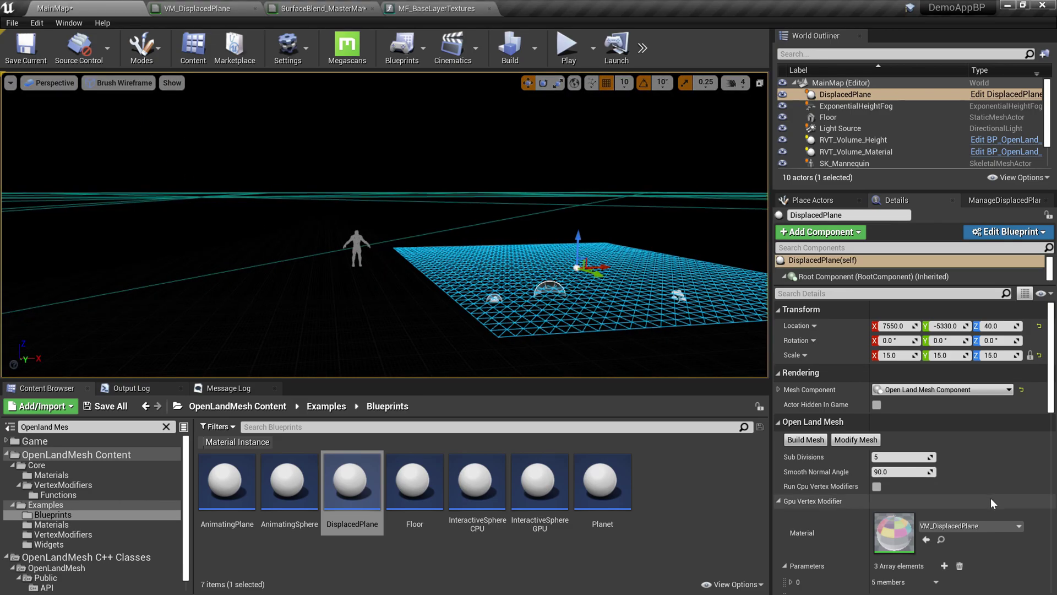
pyautogui.click(901, 457)
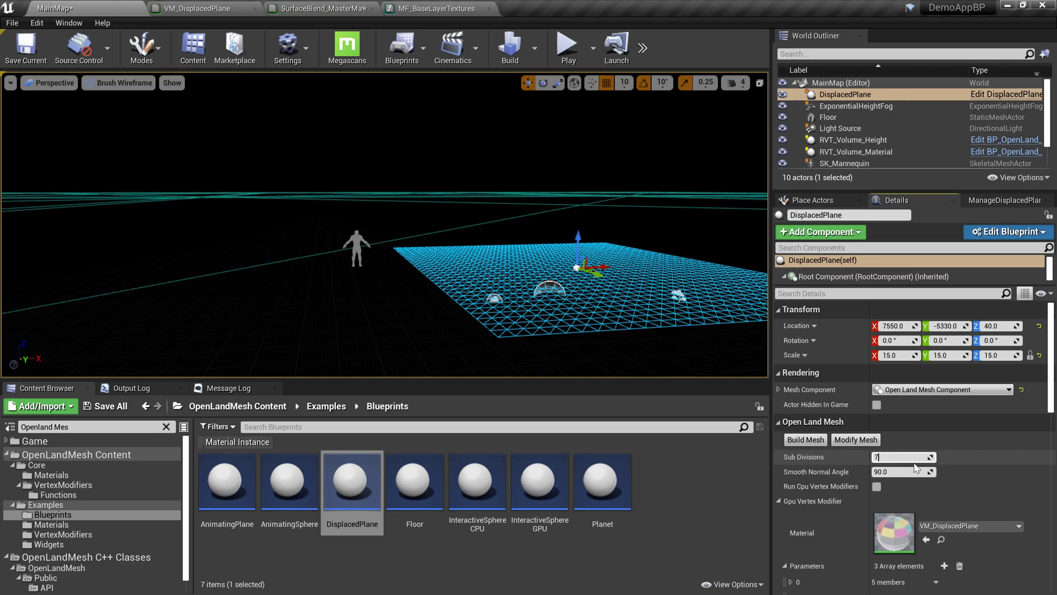
pyautogui.write('7')
pyautogui.press('Return')
pyautogui.click(805, 439)
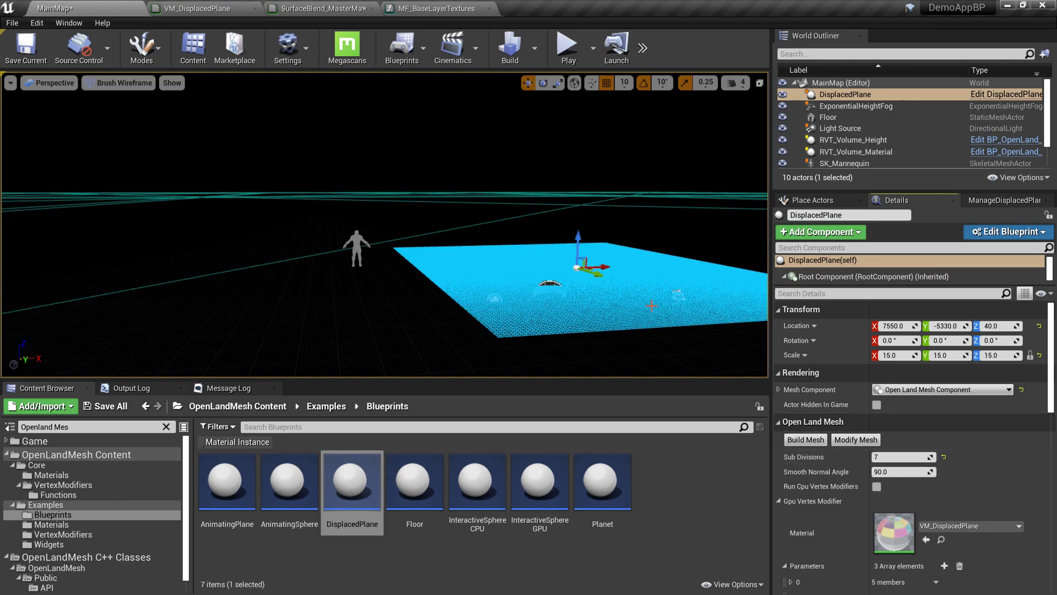
pyautogui.scroll(2, 633, 281)
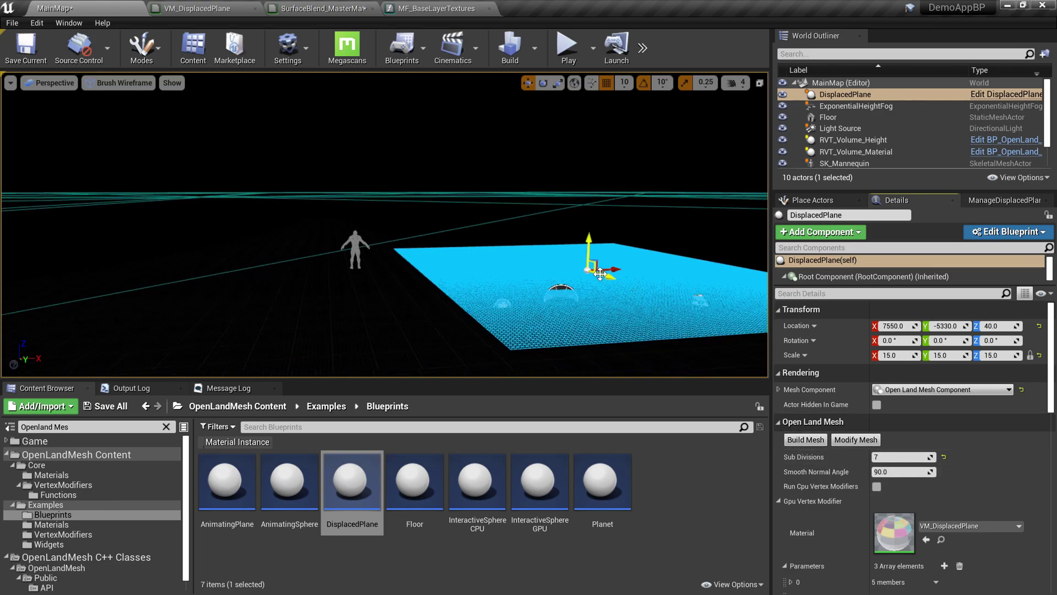
pyautogui.click(140, 88)
pyautogui.click(142, 104)
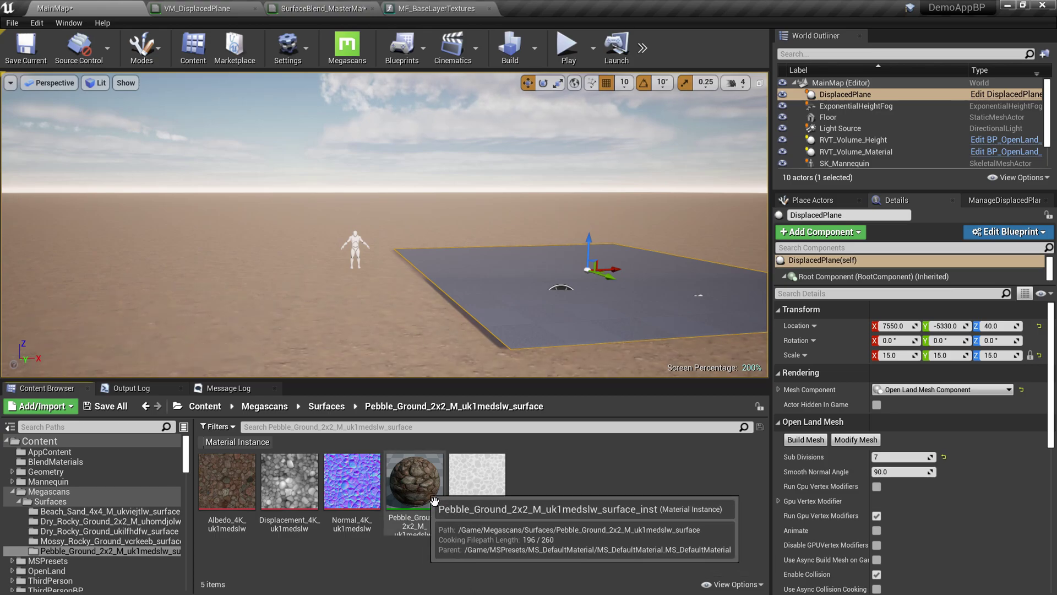
# - Assign the Pebble_Ground material to the plane's Material slot and expand Gpu Vertex Modifier
pyautogui.moveTo(434, 500); pyautogui.dragTo(903, 523)
pyautogui.scroll(-3, 841, 575)
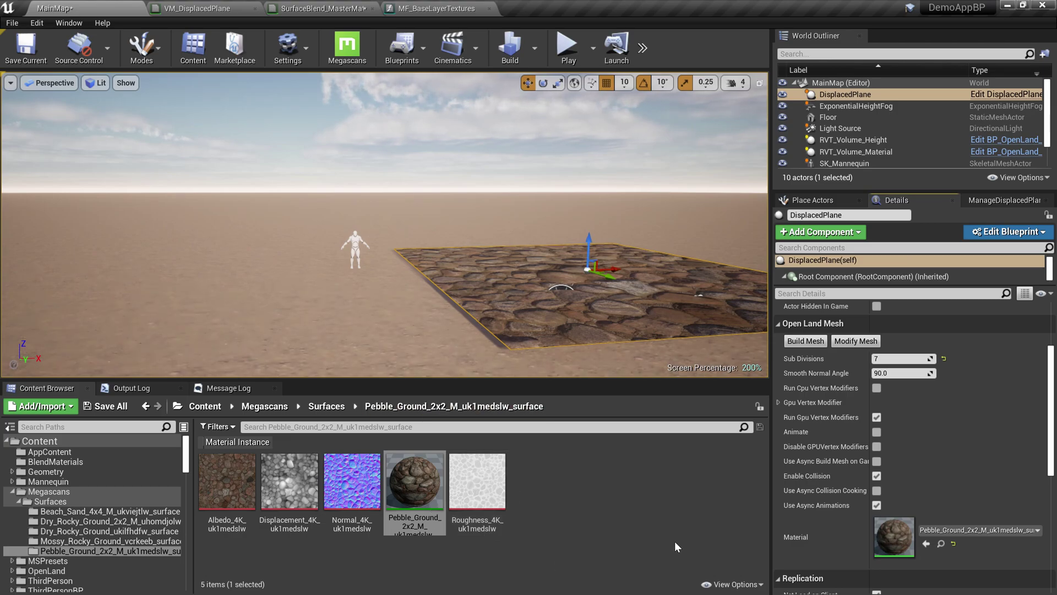
pyautogui.moveTo(642, 299); pyautogui.dragTo(614, 300, button='right')
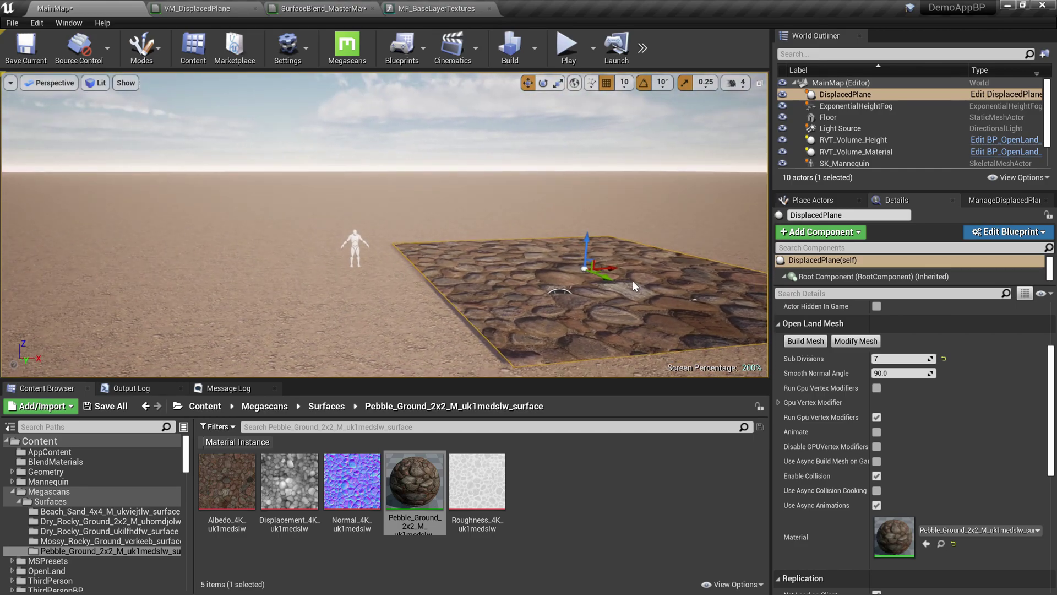
pyautogui.click(289, 481)
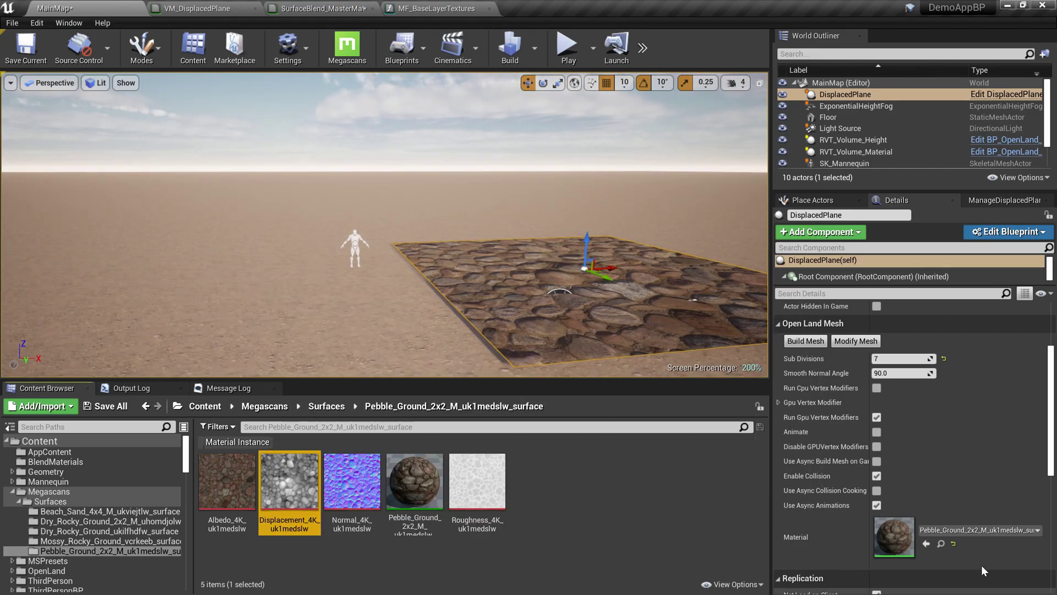
pyautogui.scroll(3, 1008, 479)
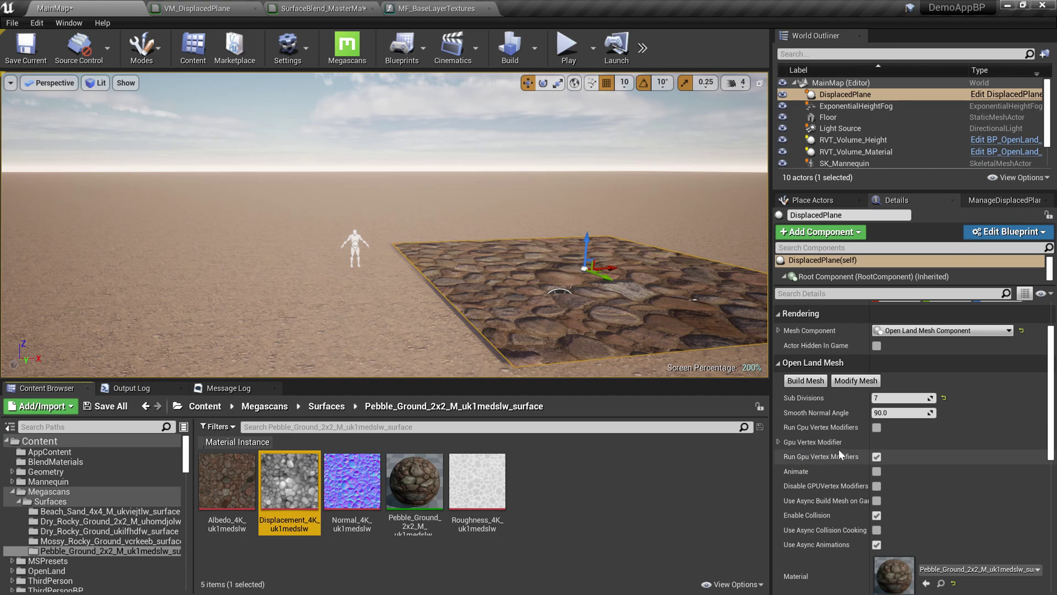
pyautogui.click(779, 442)
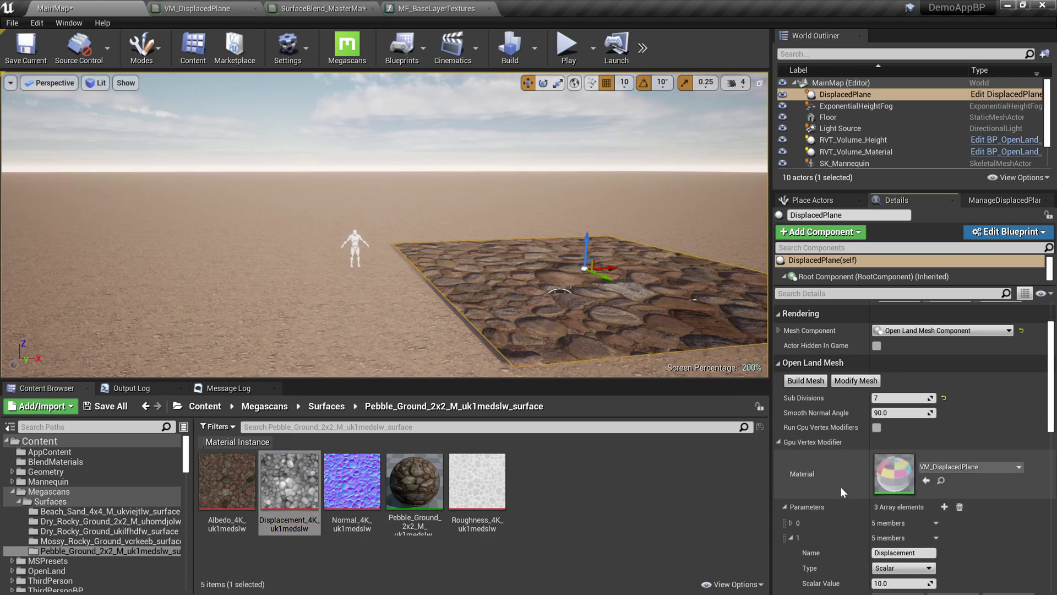
# - Set Displacement_4K as the DisplacementTexture, apply Modify Mesh, and play-test running onto the rocks
pyautogui.click(791, 539)
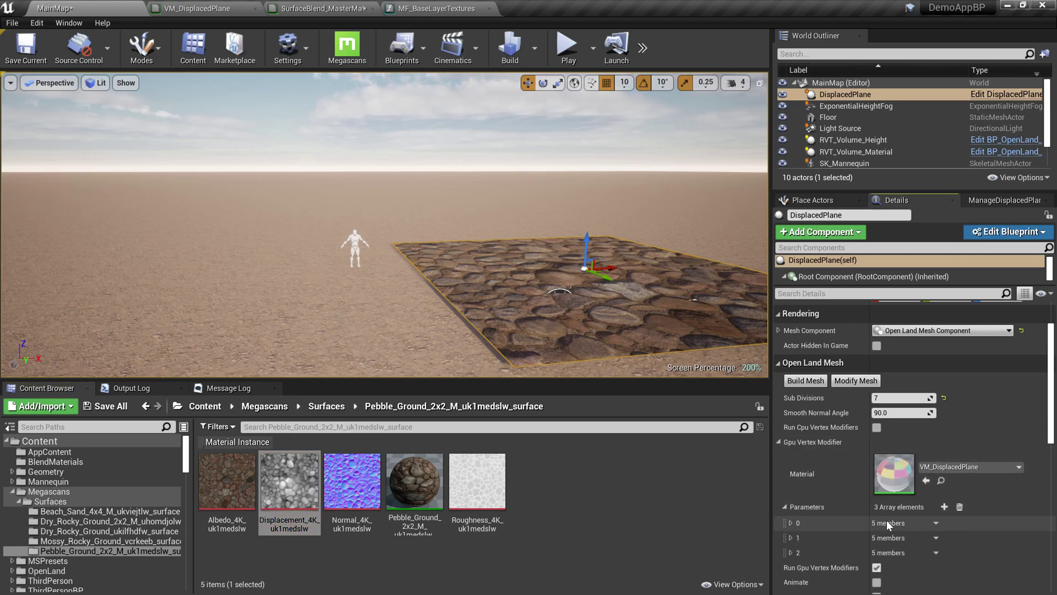
pyautogui.click(791, 523)
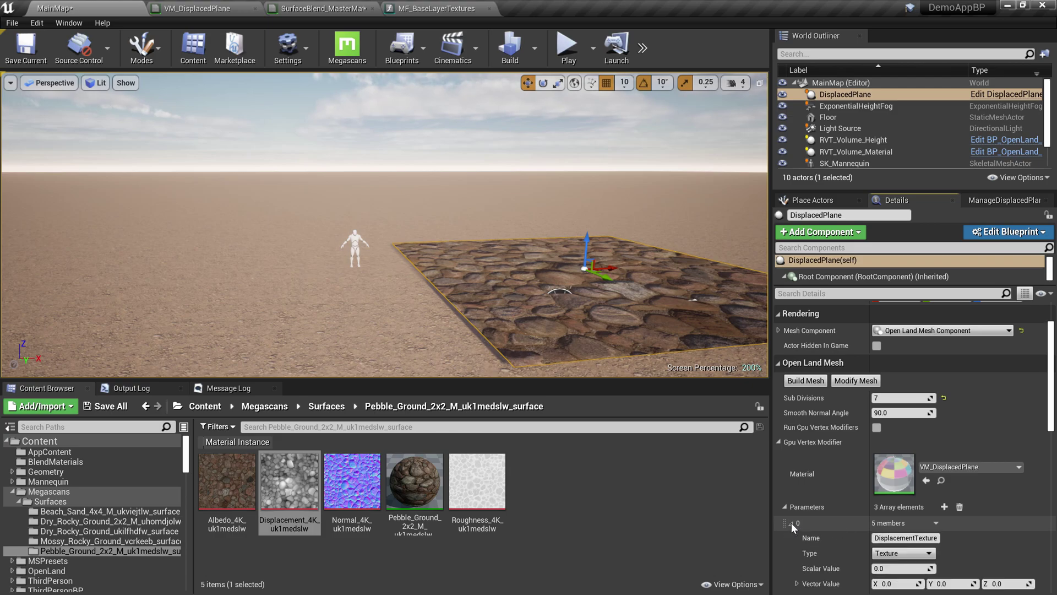
pyautogui.scroll(-2, 1000, 518)
pyautogui.scroll(-2, 1000, 519)
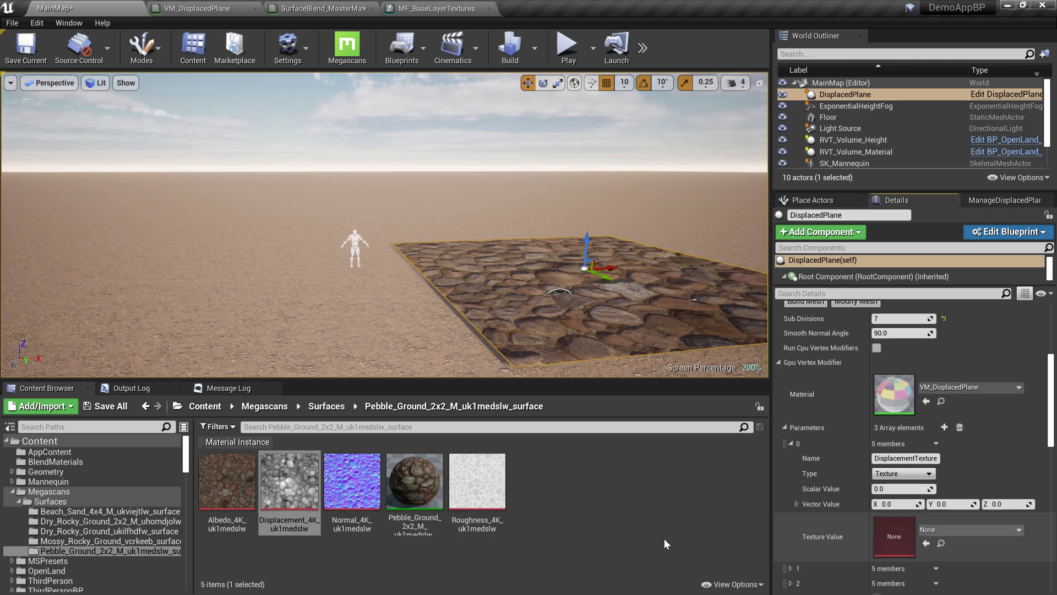
pyautogui.moveTo(289, 493); pyautogui.dragTo(940, 545)
pyautogui.scroll(2, 925, 548)
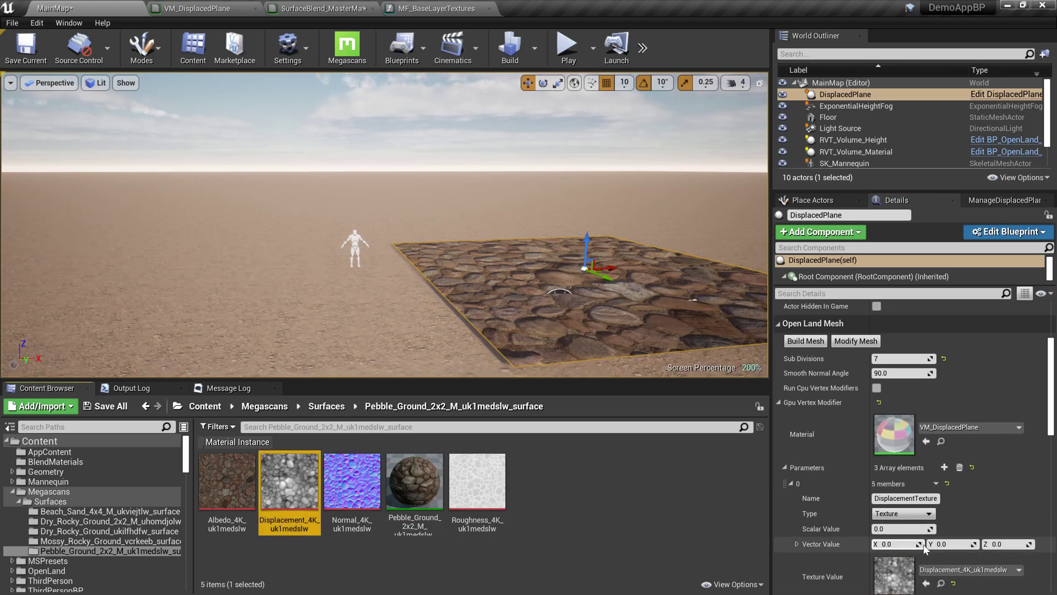
pyautogui.click(856, 340)
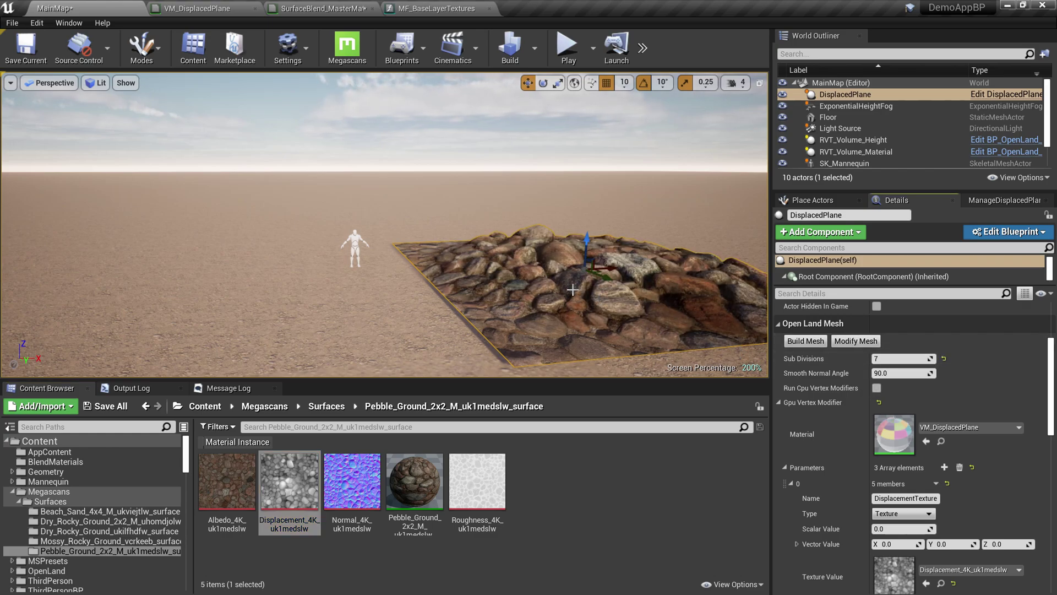
pyautogui.click(568, 49)
pyautogui.press('w')
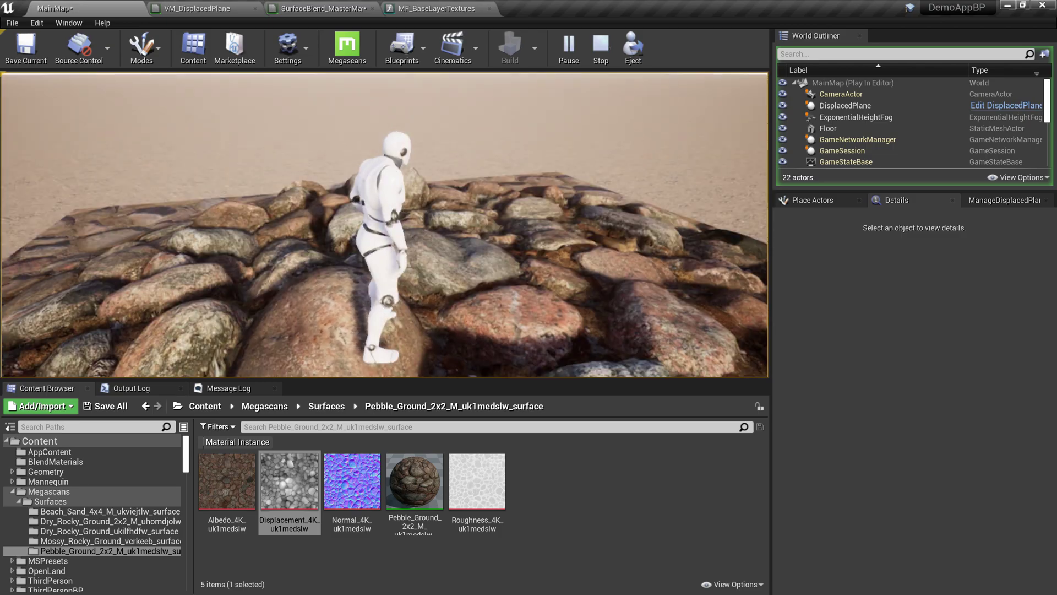
# - End the play session and pull the camera back to see the horizon
pyautogui.press('Escape')
pyautogui.scroll(-6, 523, 306)
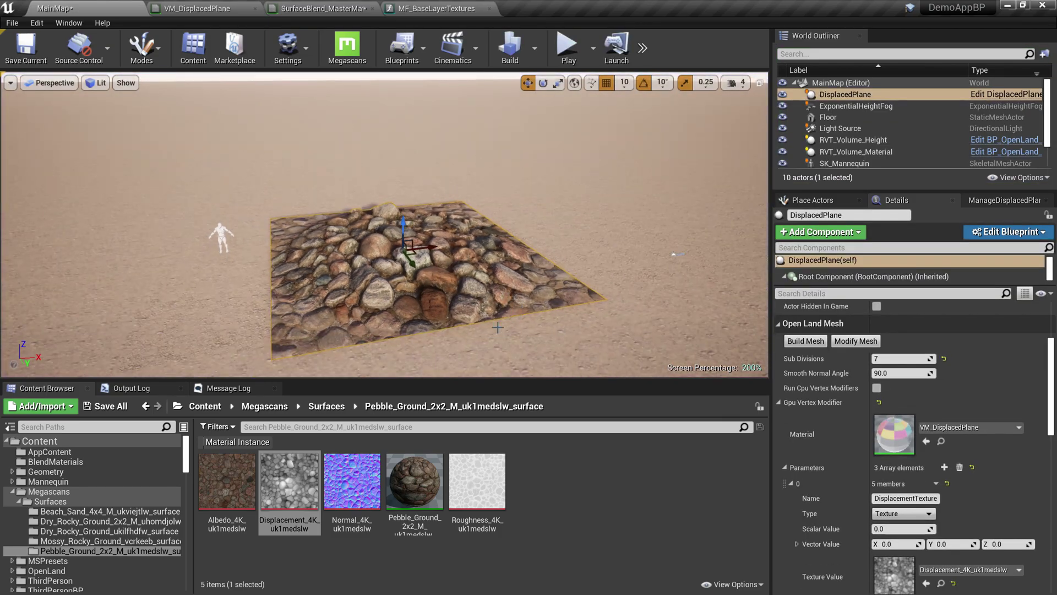
pyautogui.moveTo(524, 306); pyautogui.dragTo(524, 275, button='right')
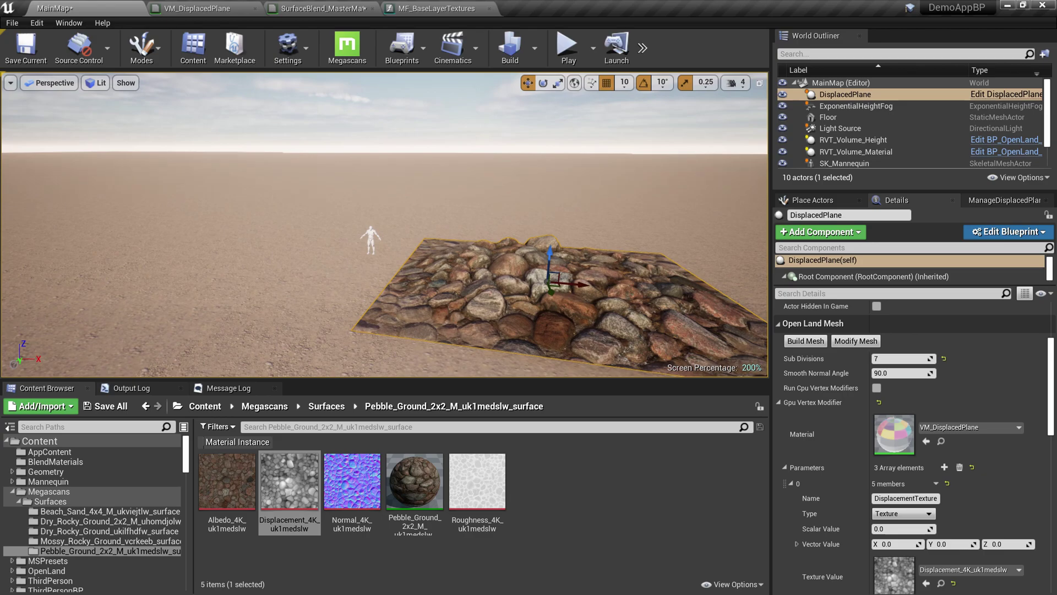
pyautogui.scroll(-3, 999, 519)
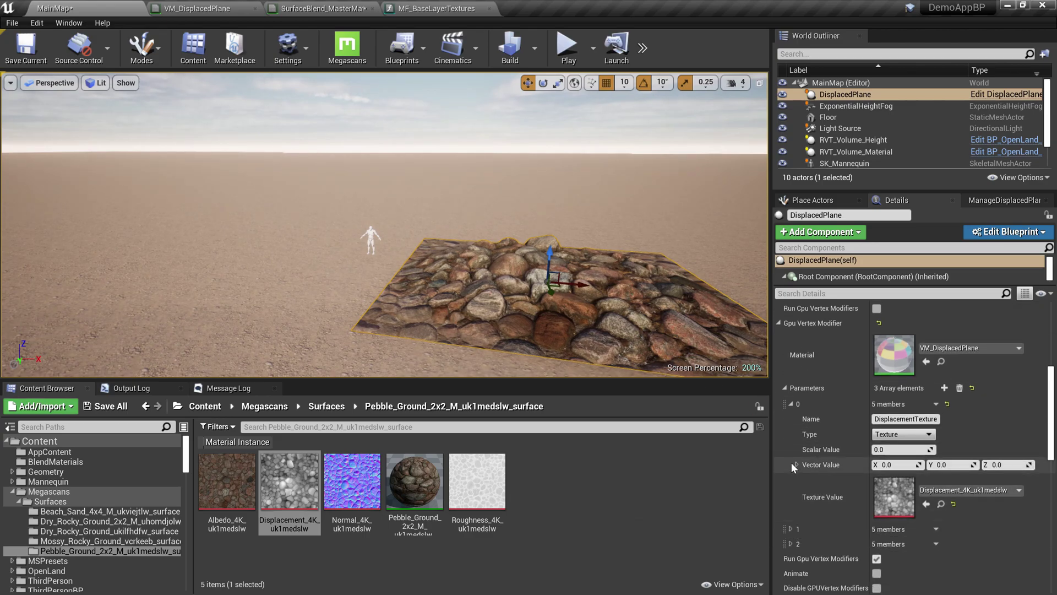
# - Set the Displacement parameter's Scalar Value to 5.0
pyautogui.click(791, 403)
pyautogui.click(791, 419)
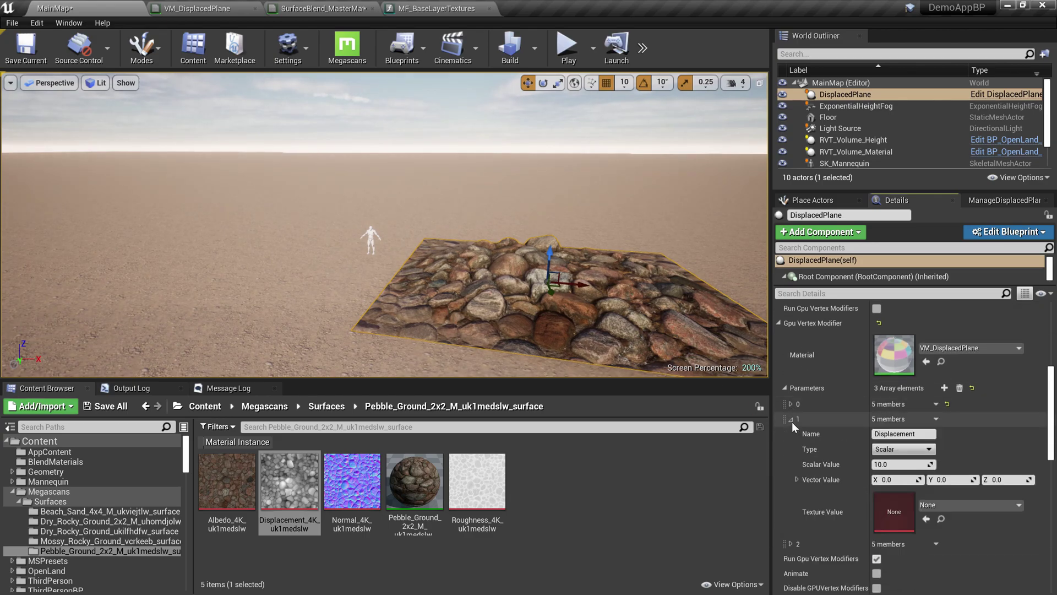
pyautogui.click(881, 466)
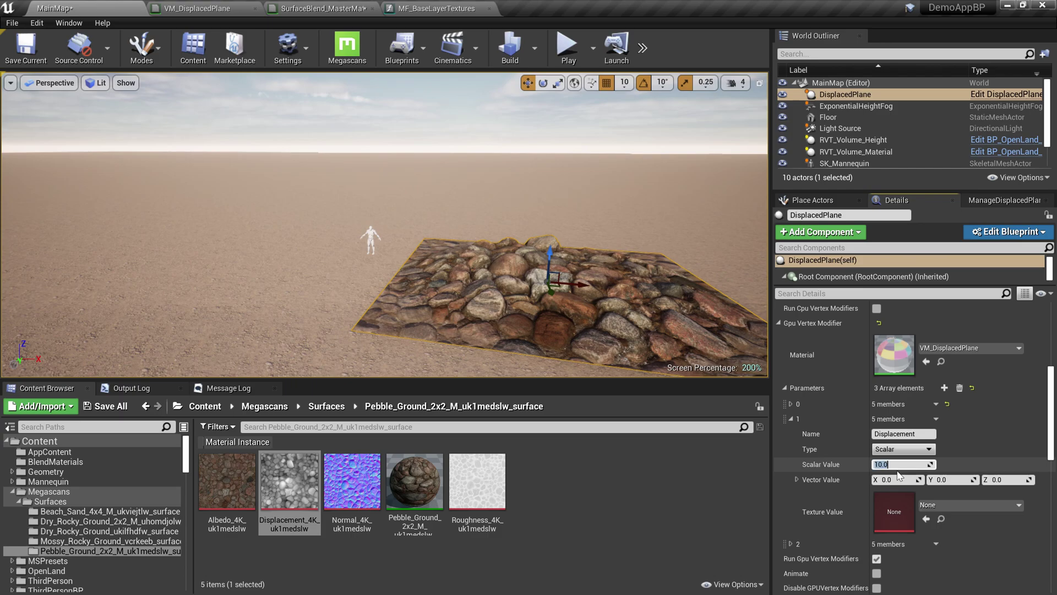
pyautogui.write('5')
pyautogui.press('Return')
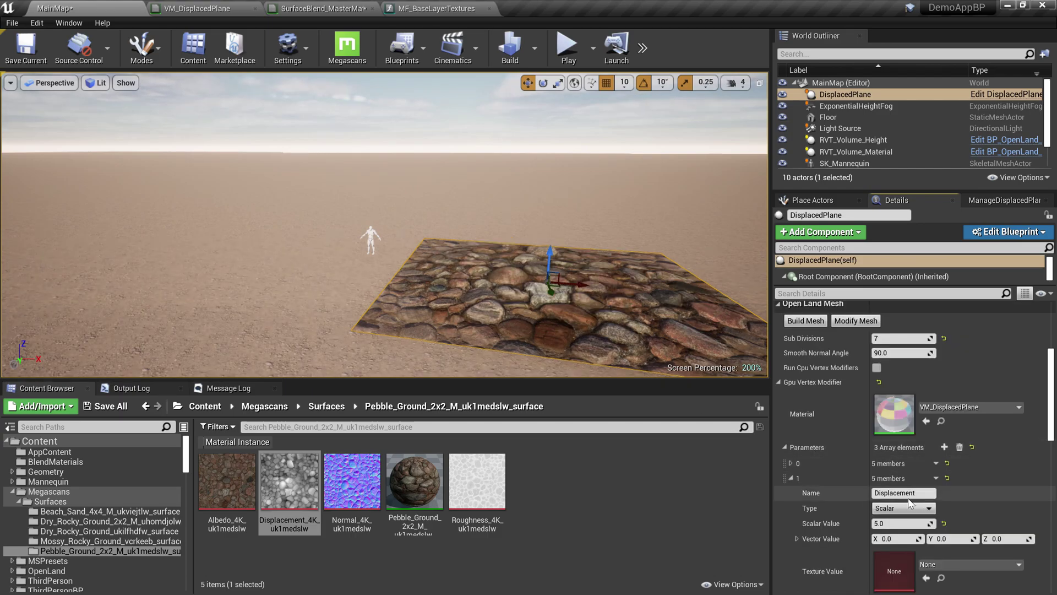
pyautogui.click(792, 478)
pyautogui.click(791, 478)
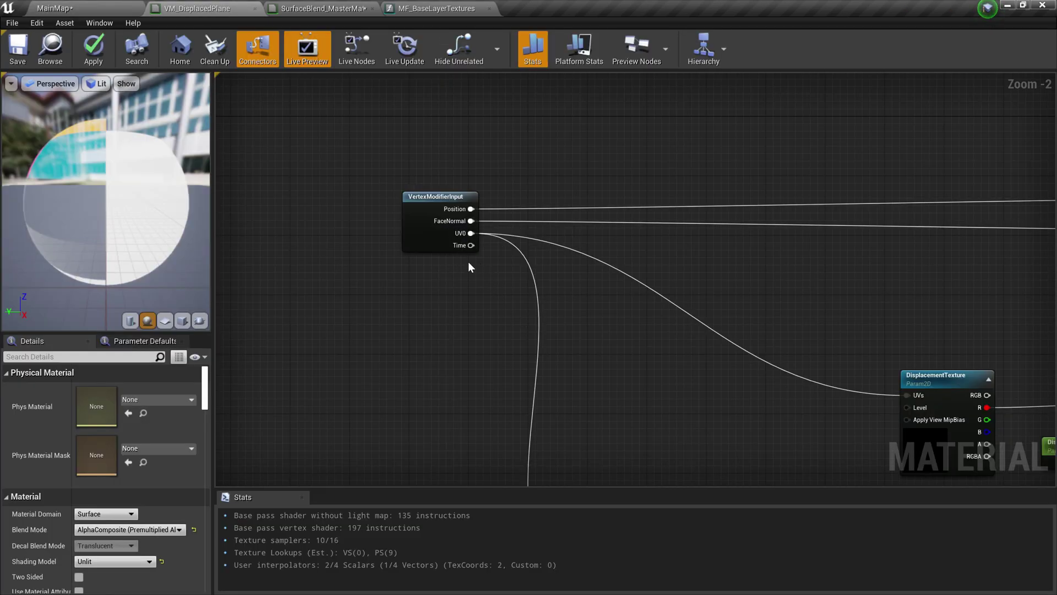
pyautogui.scroll(-4, 552, 295)
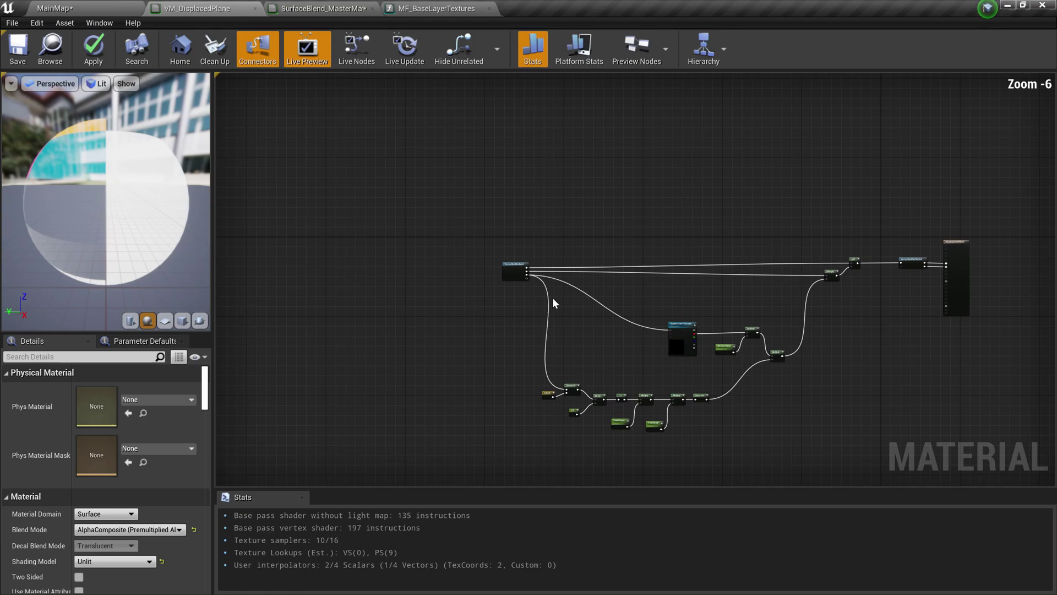
pyautogui.scroll(2, 677, 330)
pyautogui.scroll(3, 685, 308)
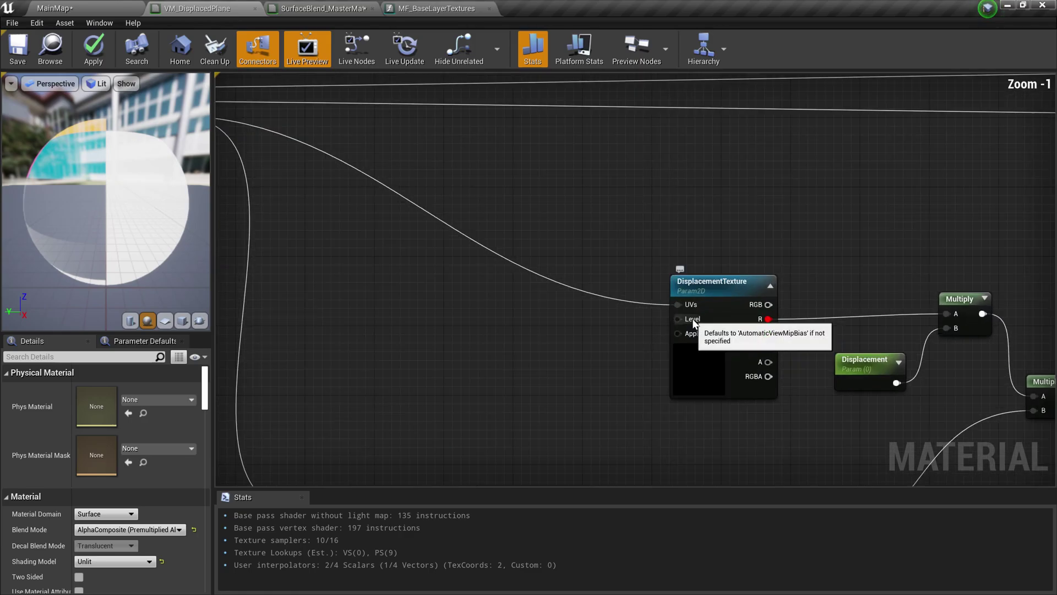
pyautogui.scroll(-3, 692, 318)
pyautogui.moveTo(762, 349); pyautogui.dragTo(820, 258, button='right')
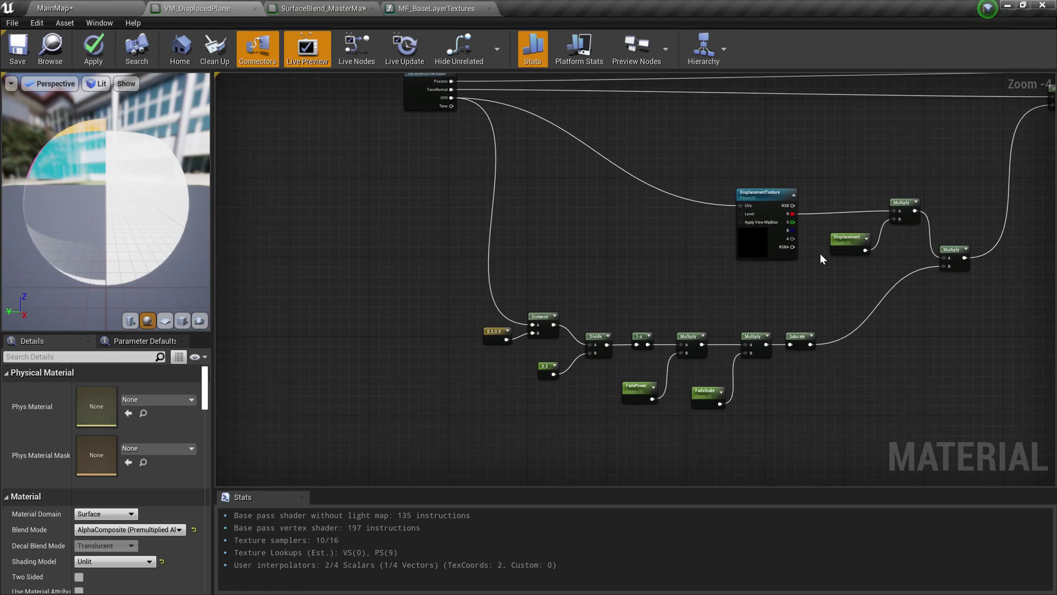
pyautogui.moveTo(829, 413); pyautogui.dragTo(741, 442, button='right')
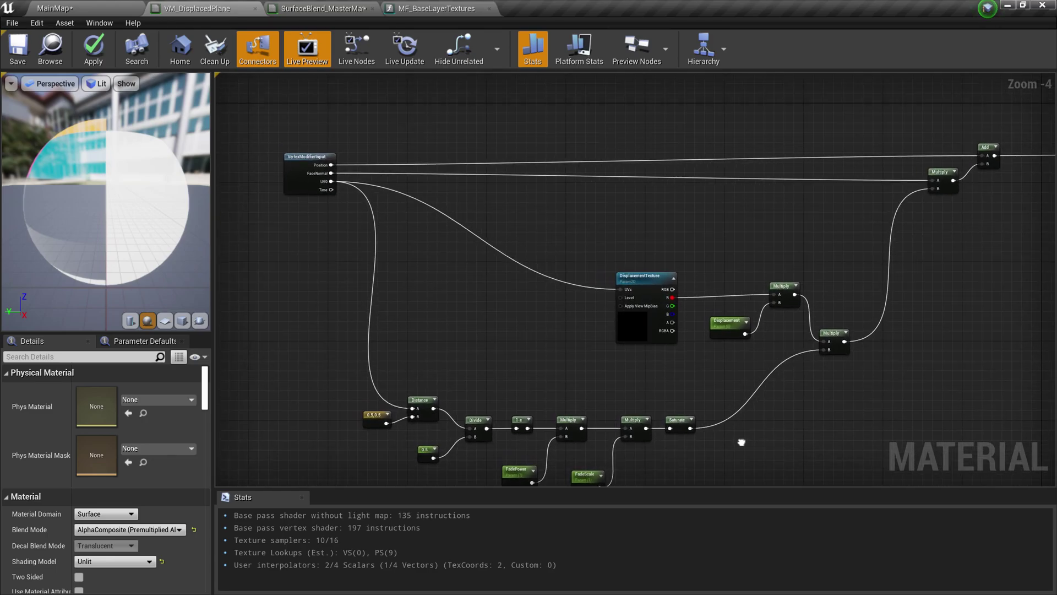
pyautogui.moveTo(940, 330); pyautogui.dragTo(789, 381, button='right')
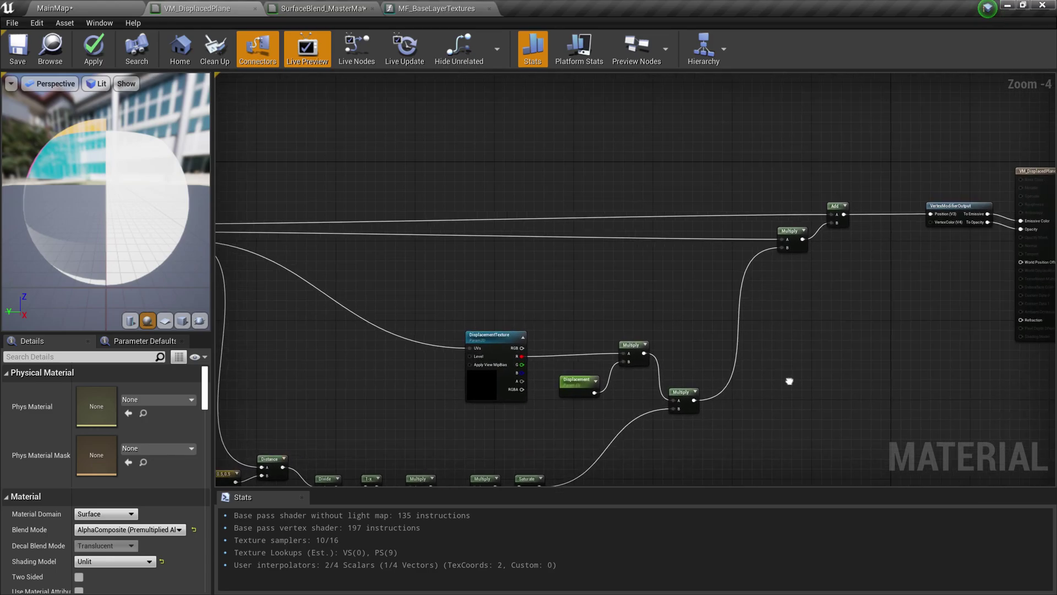
# - Back in MainMap, set Displacement to 10.0 and search folders for 'OpenLand Mesh'
pyautogui.click(106, 12)
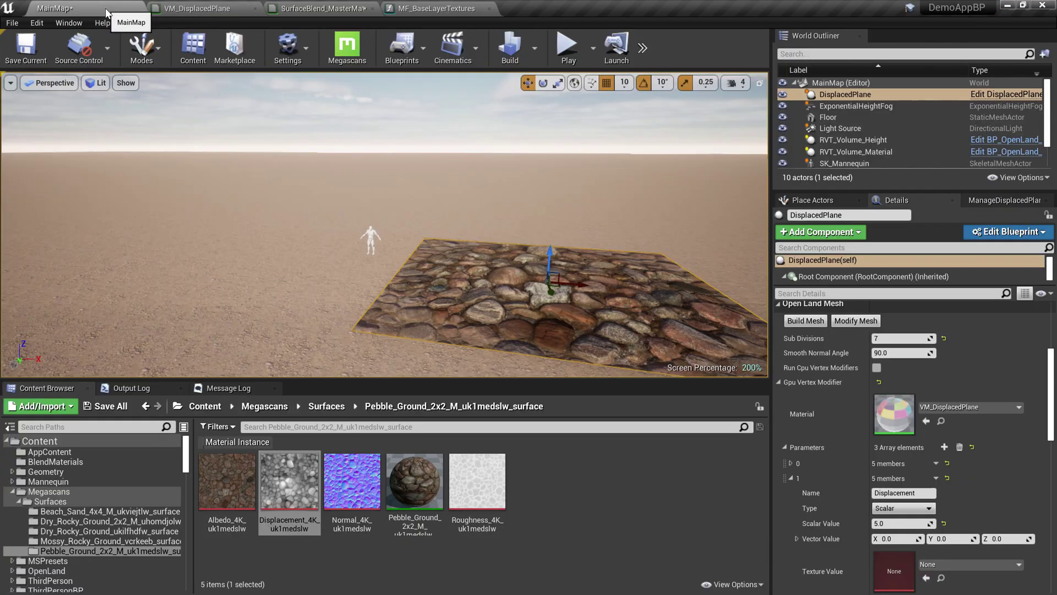
pyautogui.click(897, 523)
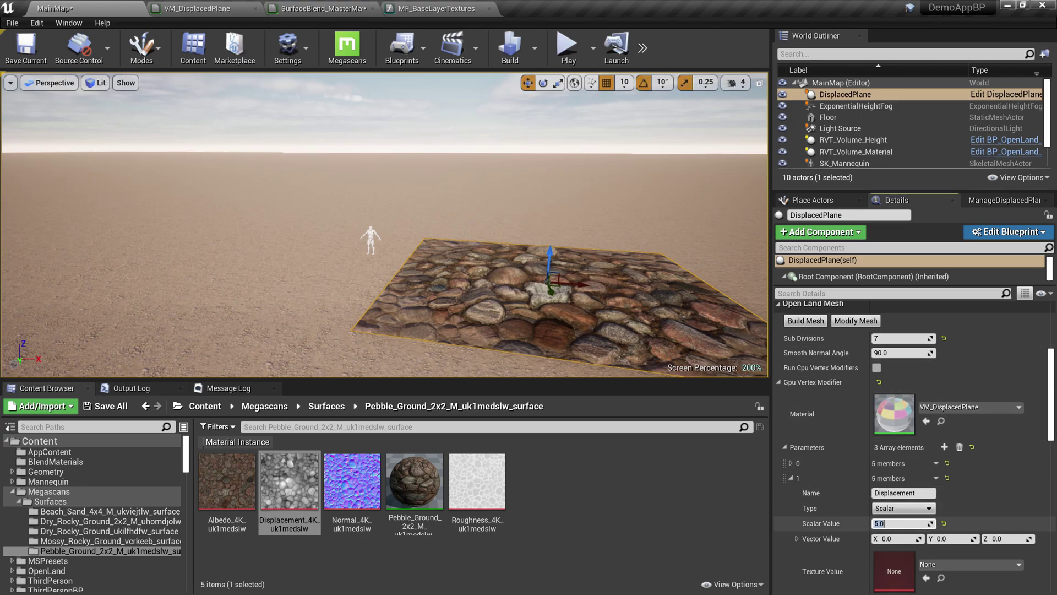
pyautogui.write('10')
pyautogui.press('Return')
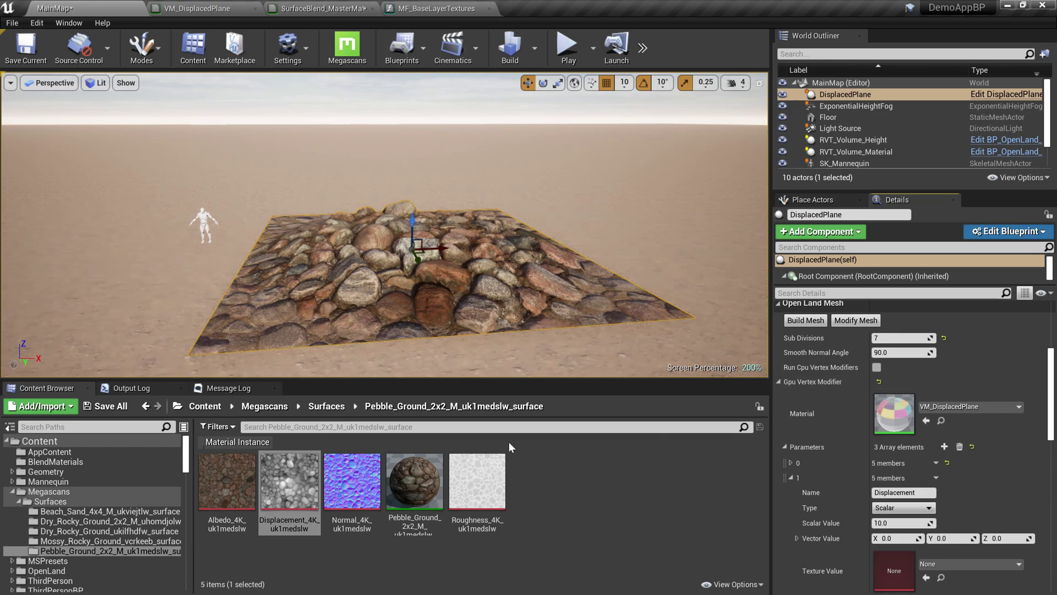
pyautogui.click(88, 427)
pyautogui.write('OpenLand Mesh')
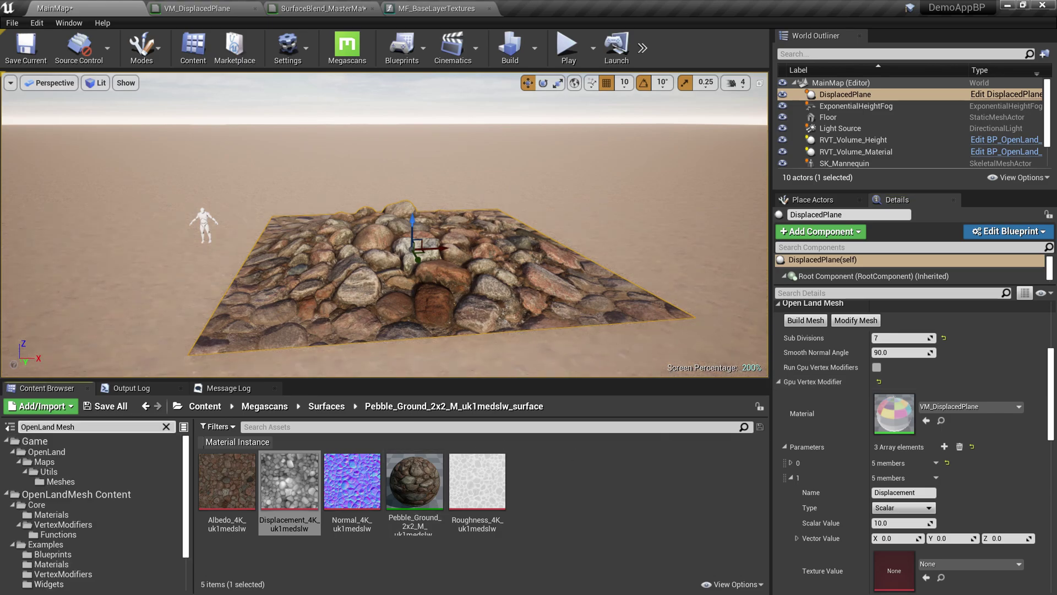
# - Run the ManageDisplacedPlane editor utility widget from OpenLandMesh Content > Examples > Widgets
pyautogui.click(77, 494)
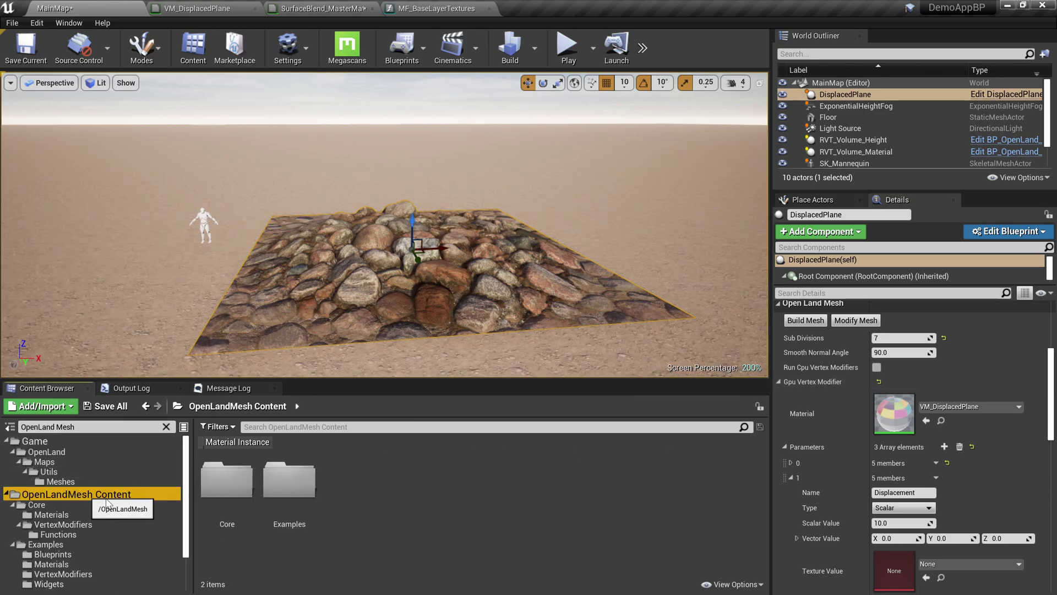
pyautogui.doubleClick(316, 492)
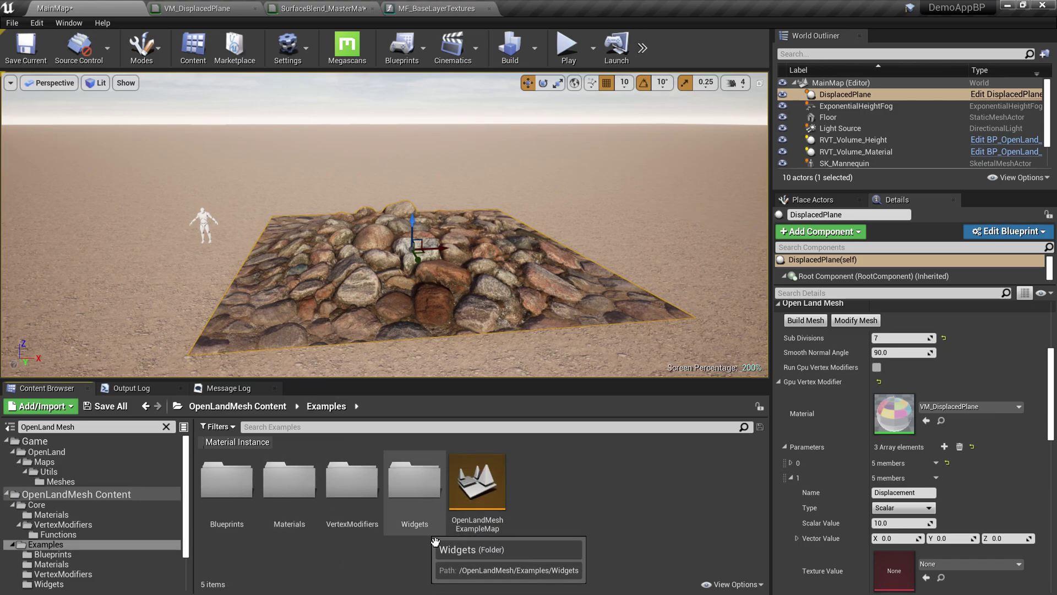
pyautogui.doubleClick(430, 509)
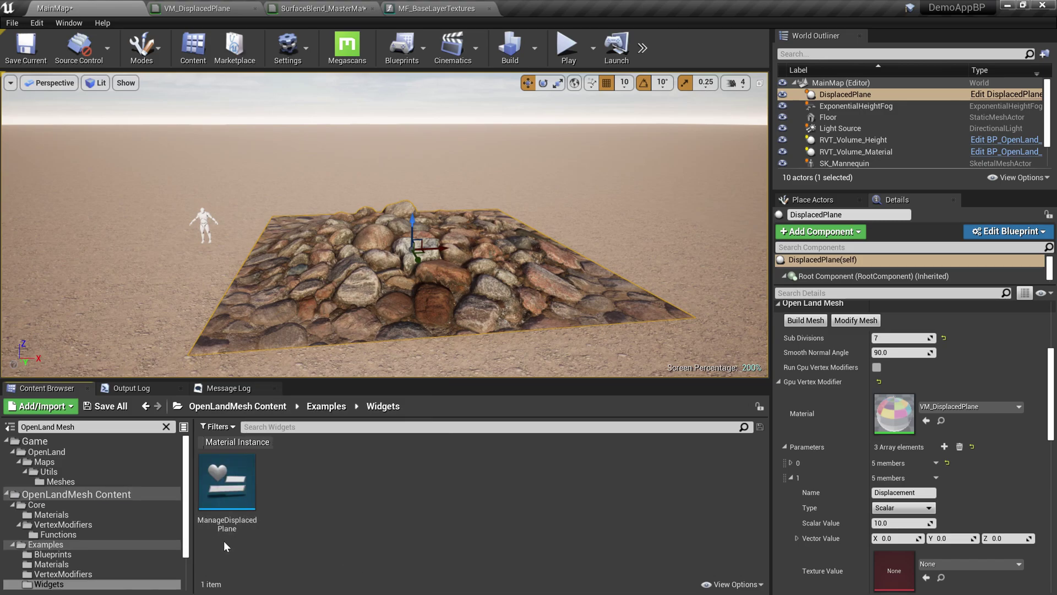
pyautogui.rightClick(249, 511)
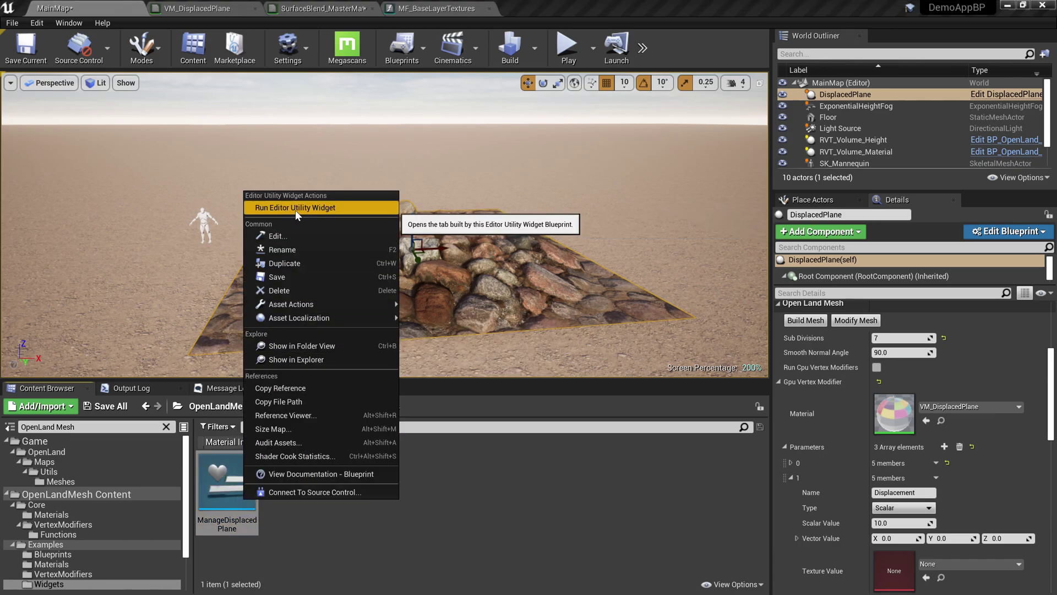
pyautogui.click(310, 207)
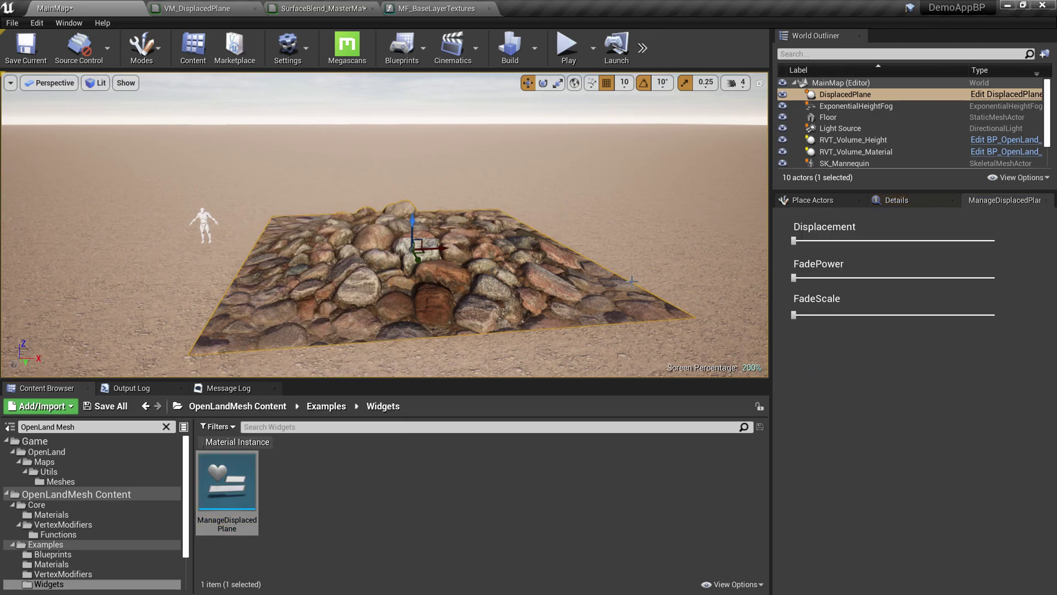
# - Drag the Displacement, FadePower and FadeScale sliders into a fading rock mound, then inspect it
pyautogui.moveTo(793, 241); pyautogui.dragTo(815, 242)
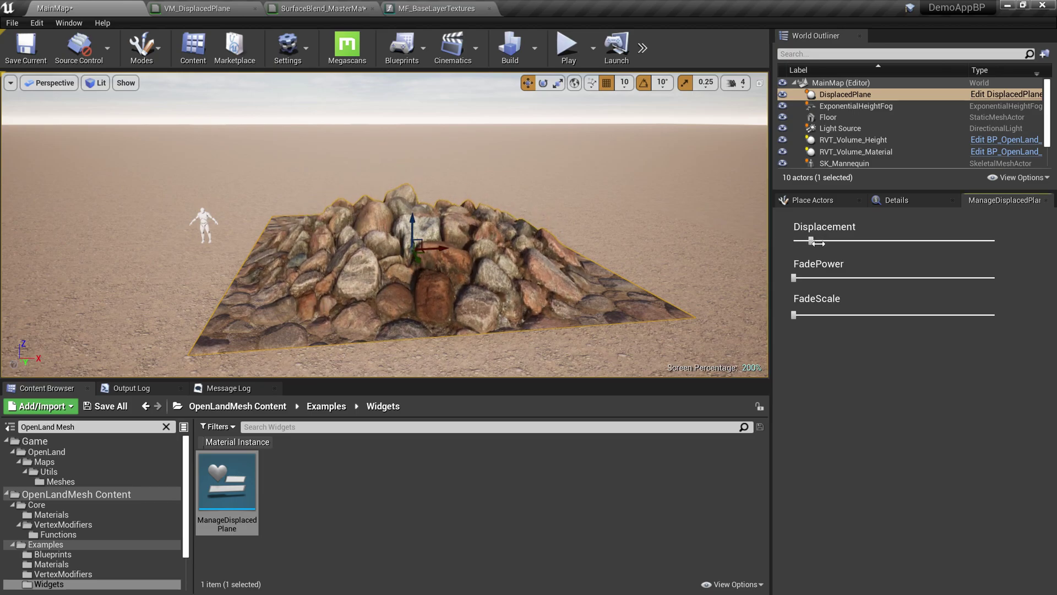
pyautogui.moveTo(794, 278); pyautogui.dragTo(806, 321)
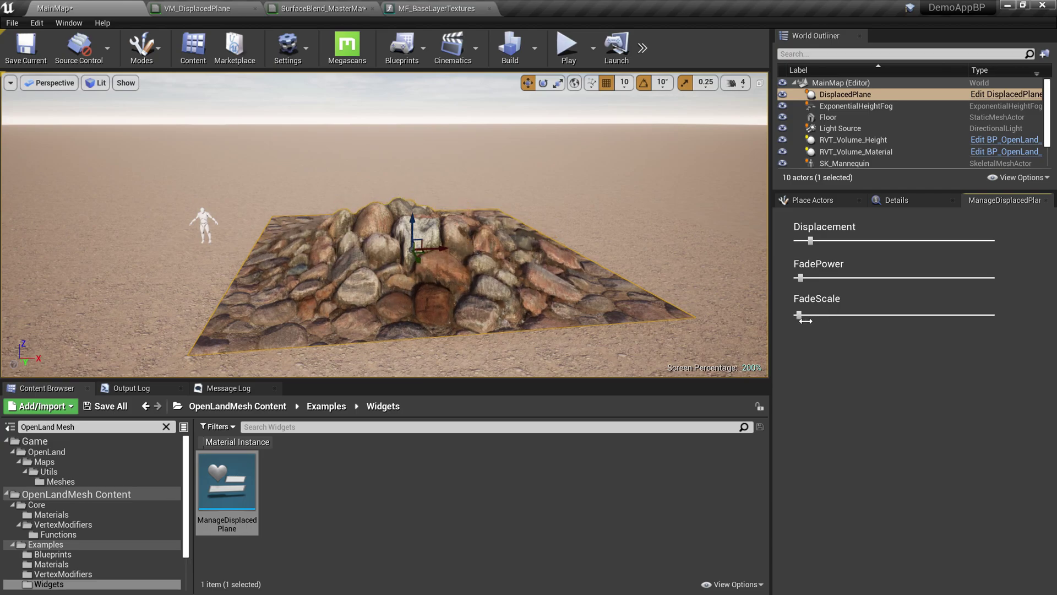
pyautogui.moveTo(800, 279)
pyautogui.mouseDown()
pyautogui.moveTo(810, 280)
pyautogui.moveTo(801, 278)
pyautogui.mouseUp()
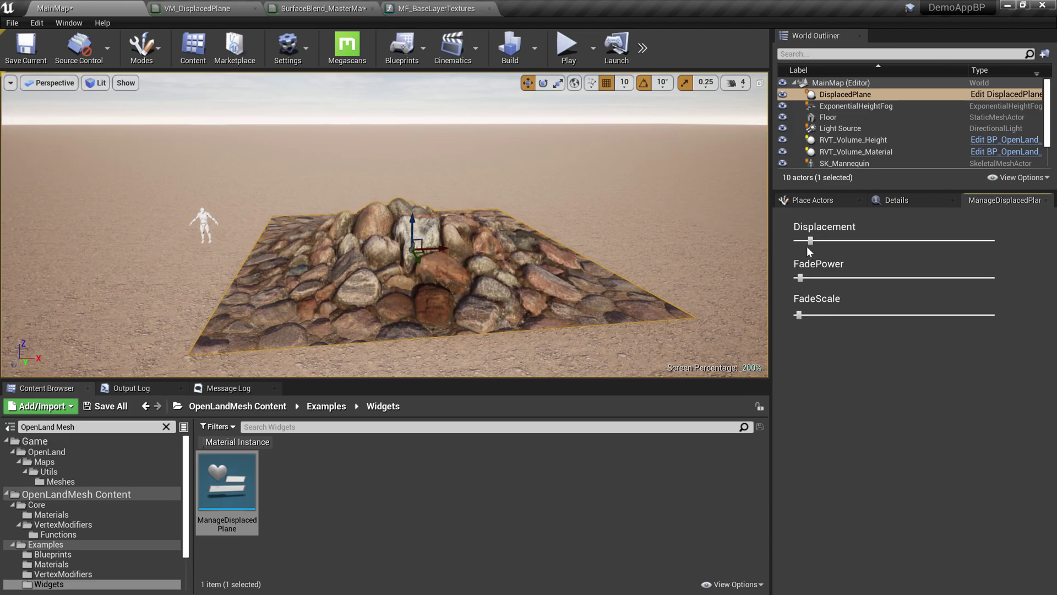
pyautogui.scroll(-3, 545, 287)
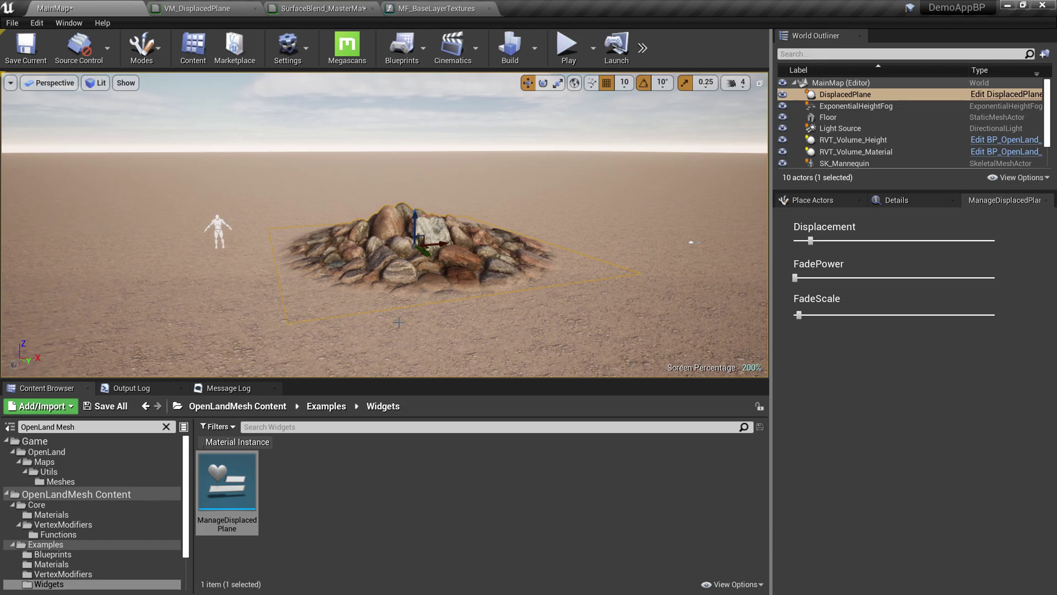
pyautogui.scroll(3, 450, 179)
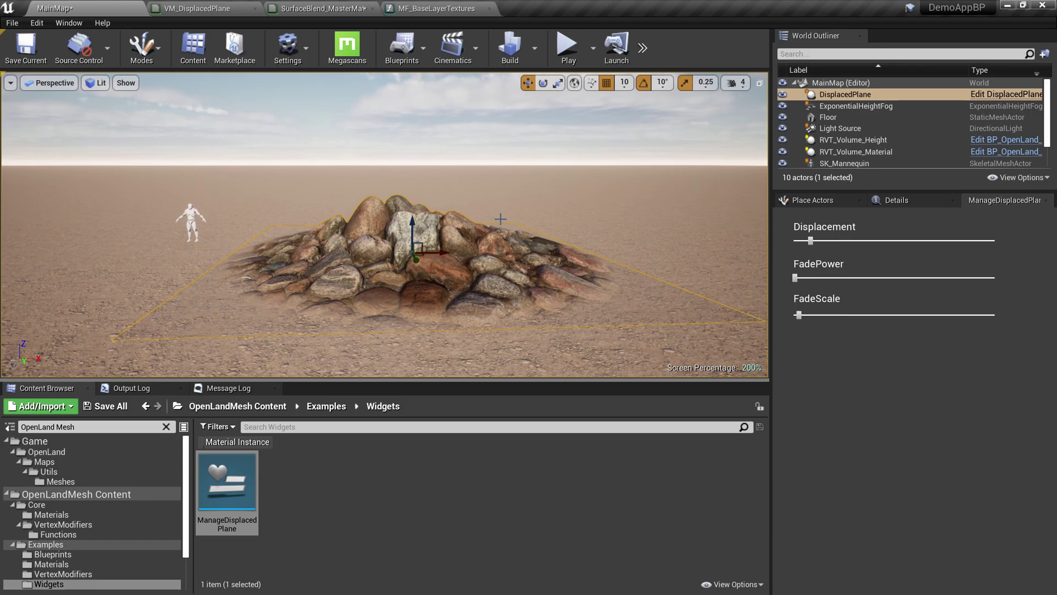
pyautogui.moveTo(500, 219)
pyautogui.mouseDown(button='right')
pyautogui.moveTo(528, 220)
pyautogui.moveTo(504, 219)
pyautogui.mouseUp(button='right')
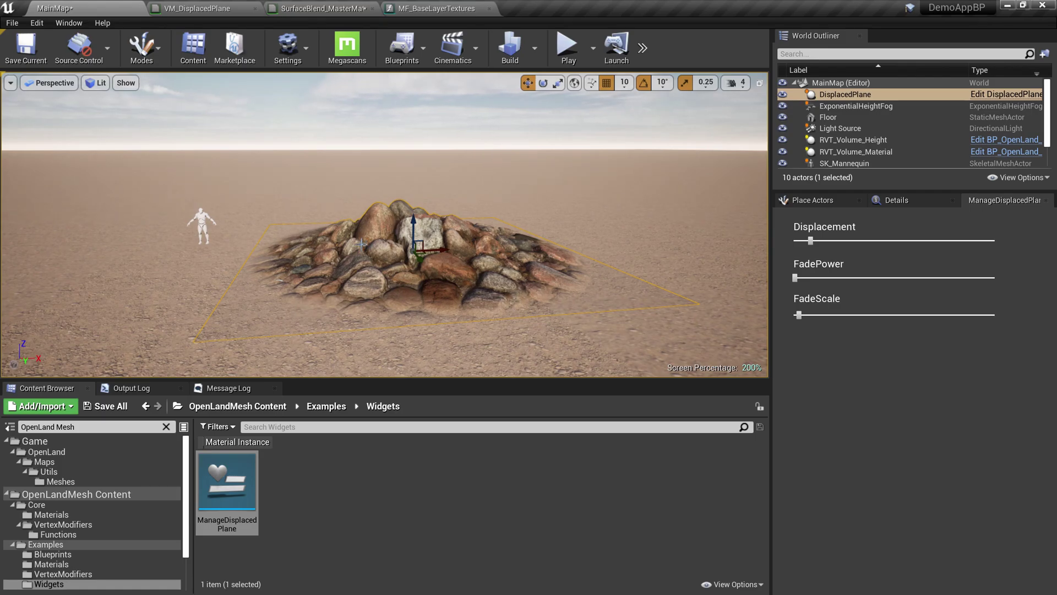
pyautogui.click(450, 256)
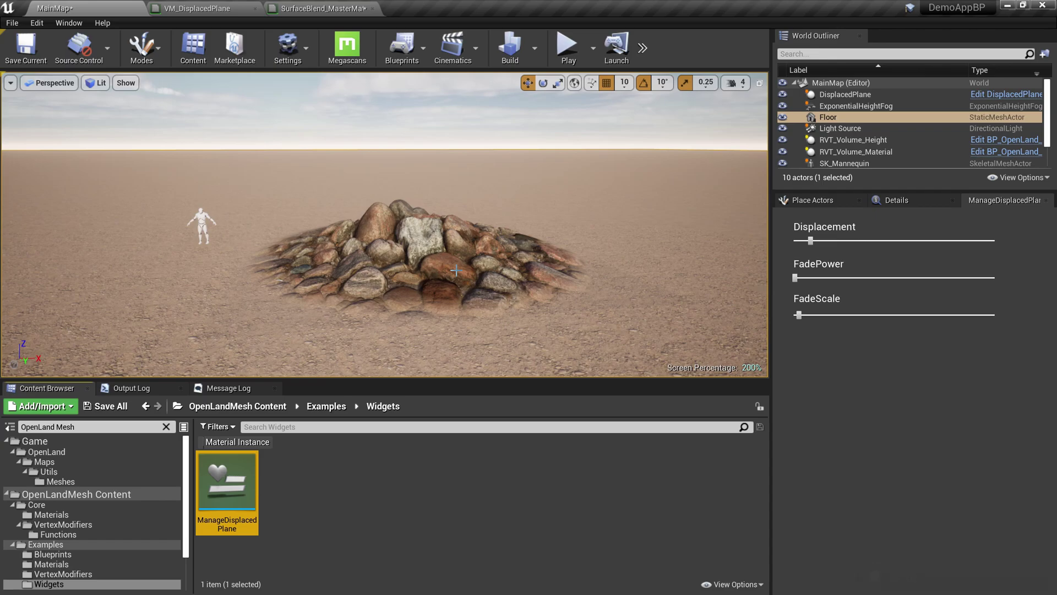
# - Delete the DisplacedPlane actor and begin a Blueprint Class in AppContent/Blueprint
pyautogui.click(472, 270)
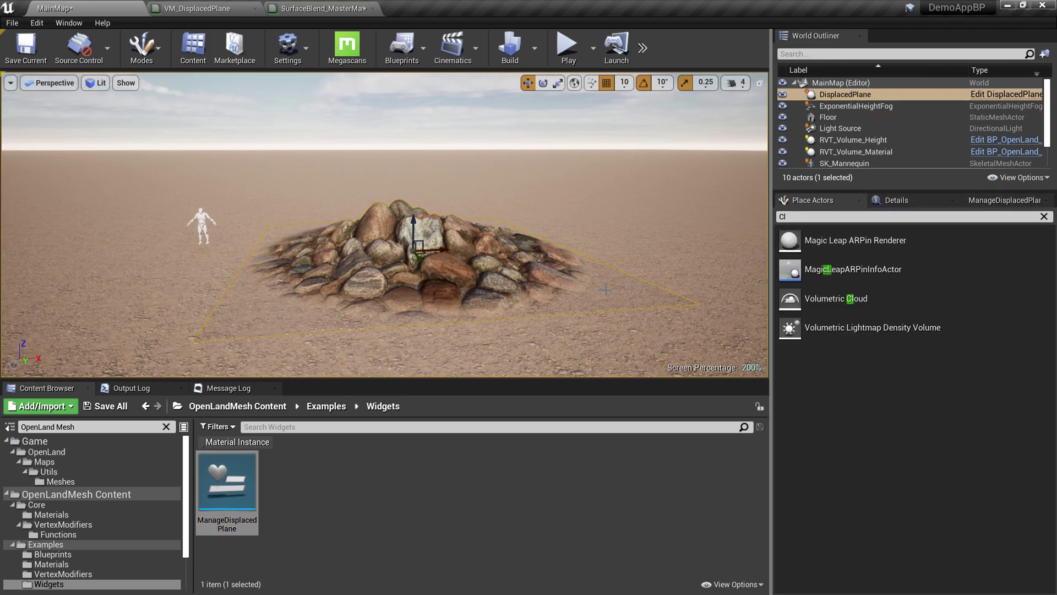
pyautogui.press('Delete')
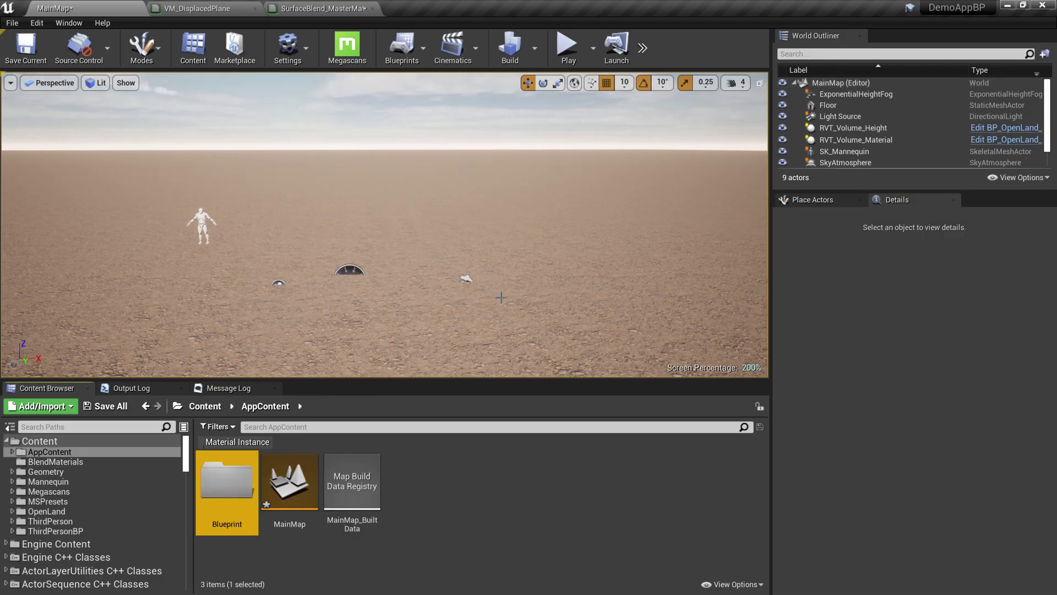
pyautogui.doubleClick(242, 495)
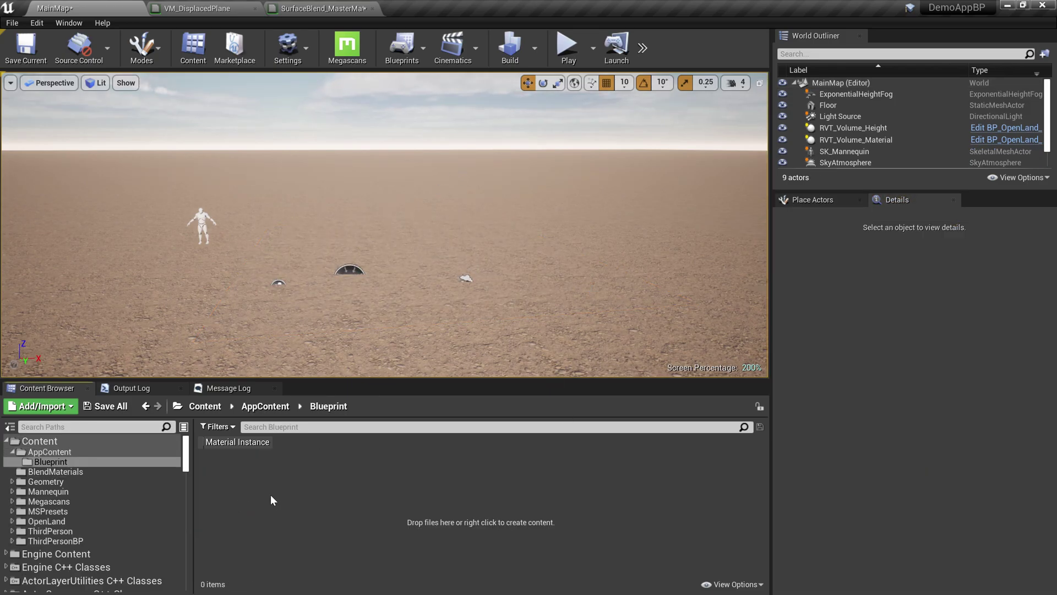
pyautogui.rightClick(304, 490)
pyautogui.click(361, 198)
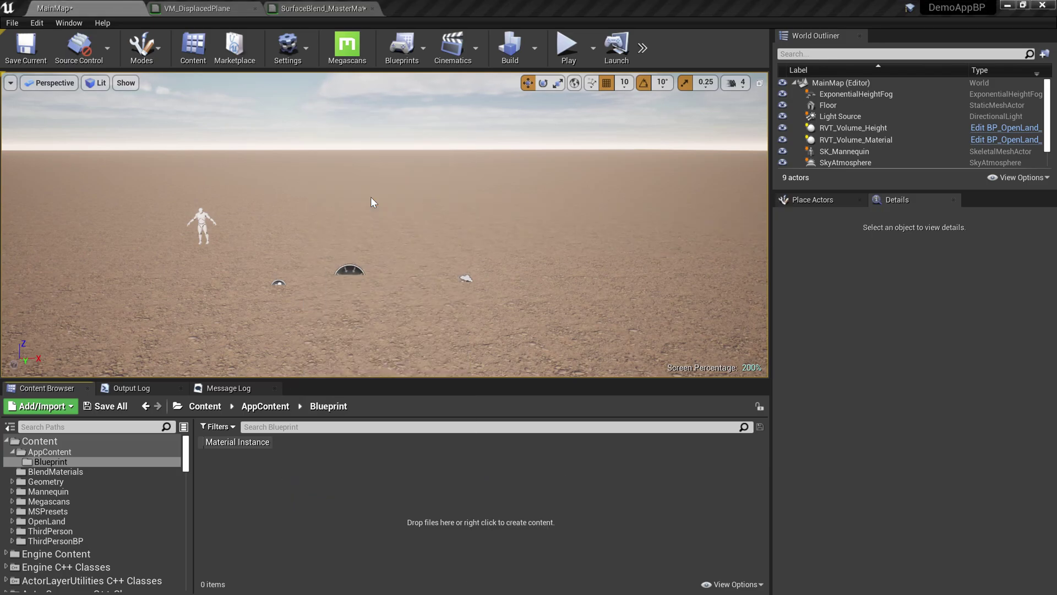
# - Create a Blueprint Class parented to OpenLandMeshActor and name it MyPlane
pyautogui.click(370, 371)
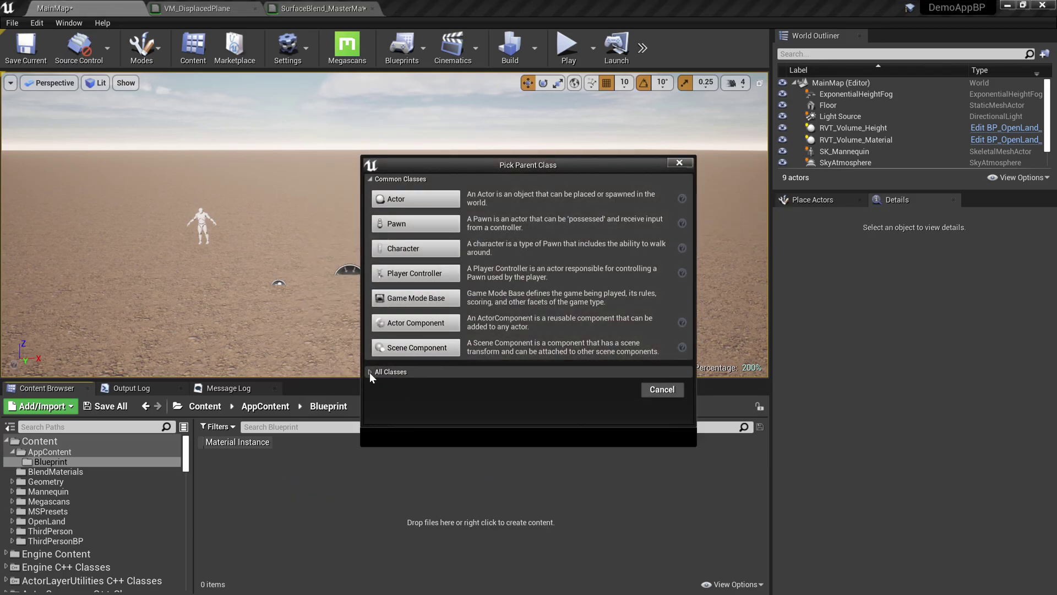
pyautogui.write('Open')
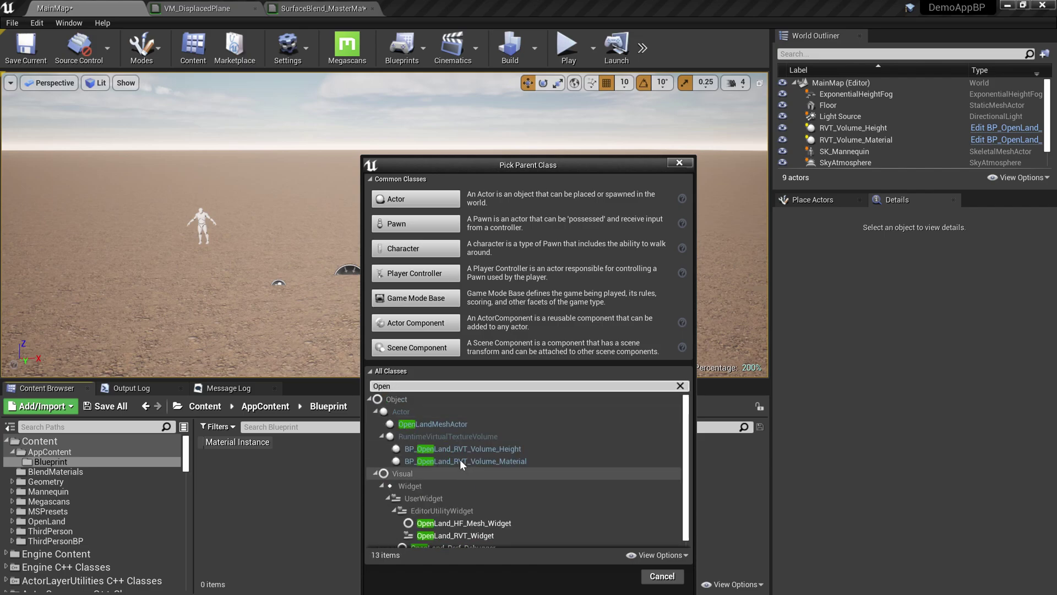
pyautogui.click(446, 422)
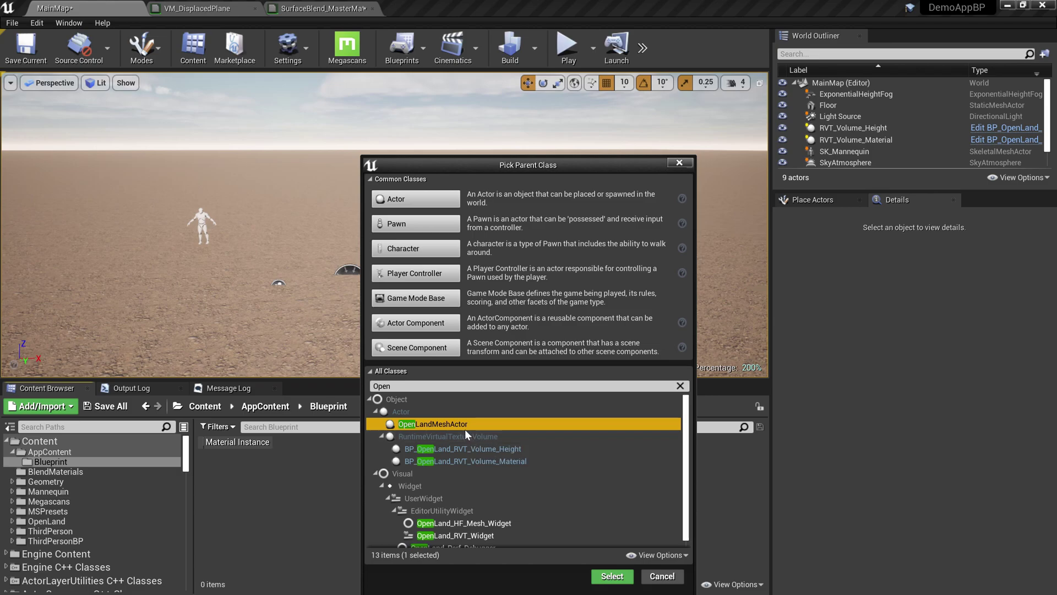
pyautogui.click(613, 576)
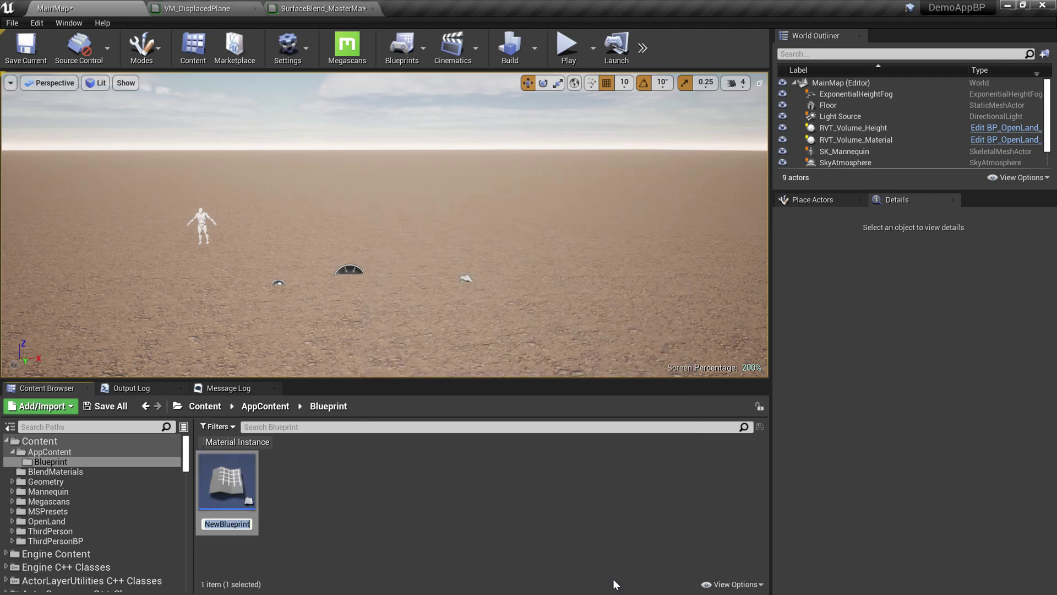
pyautogui.press('BackSpace')
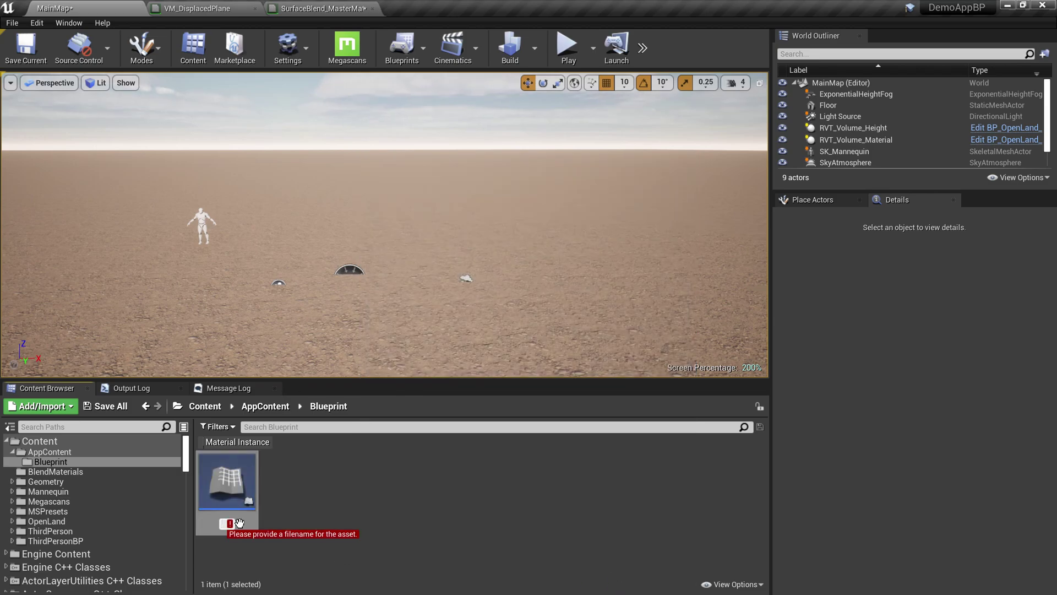
pyautogui.write('MyPlan')
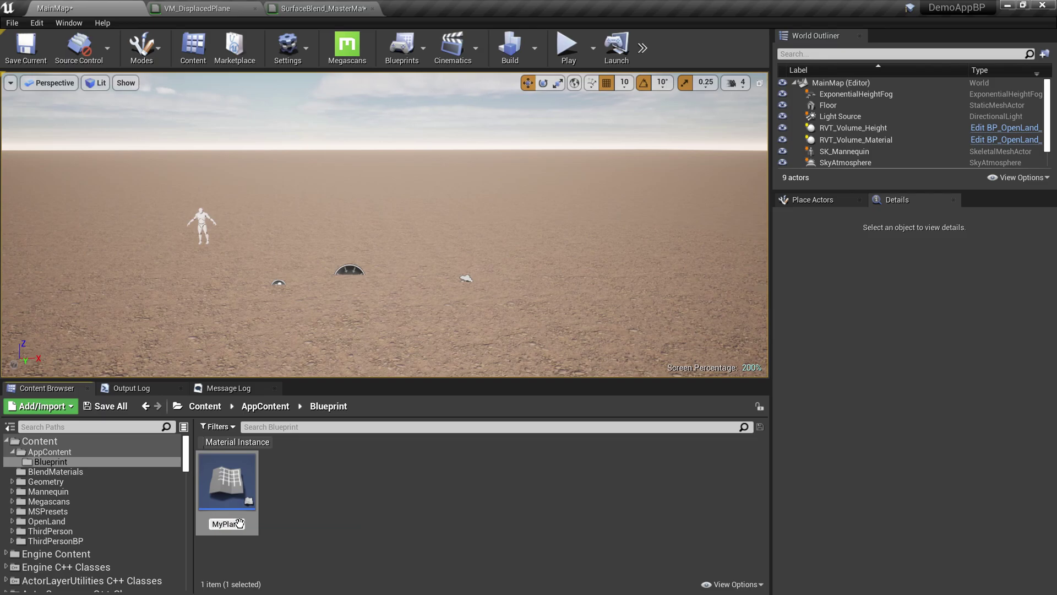
pyautogui.press('Return')
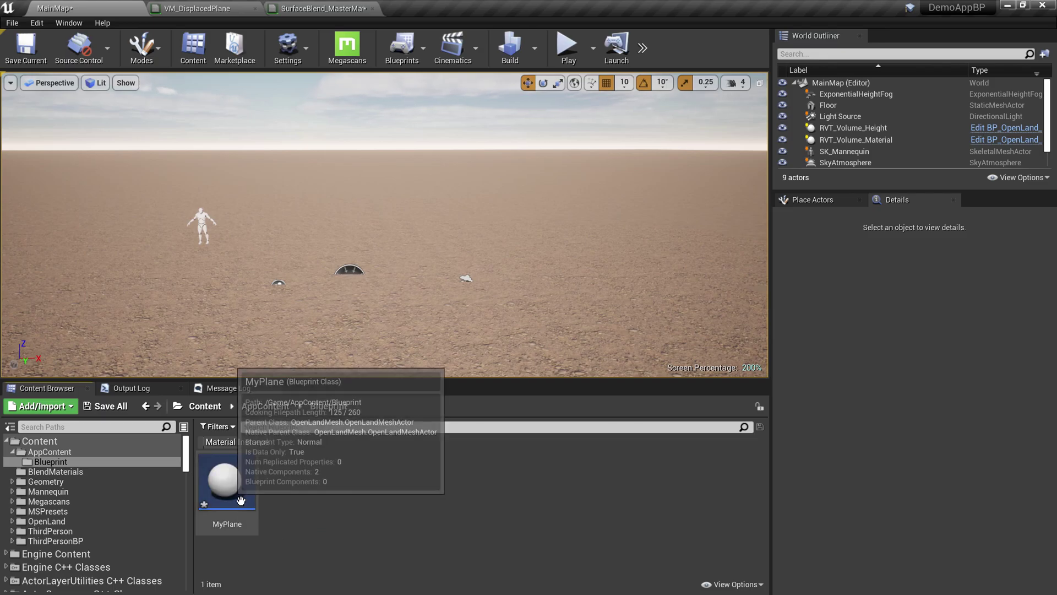
# - Open MyPlane in the Blueprint editor and show the My Blueprint Functions Override list
pyautogui.doubleClick(229, 484)
pyautogui.scroll(-4, 310, 289)
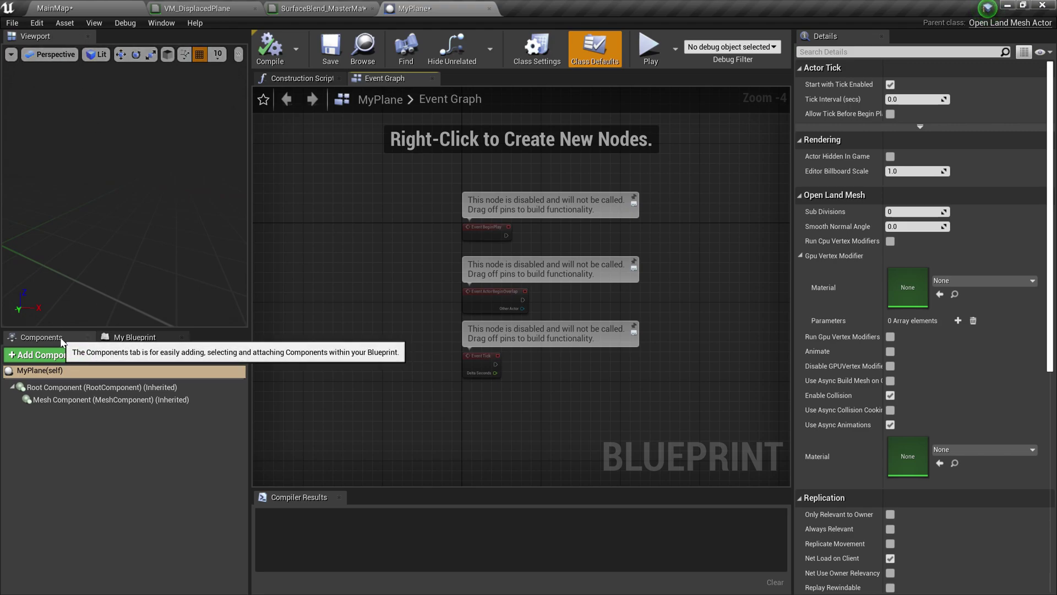
pyautogui.click(135, 337)
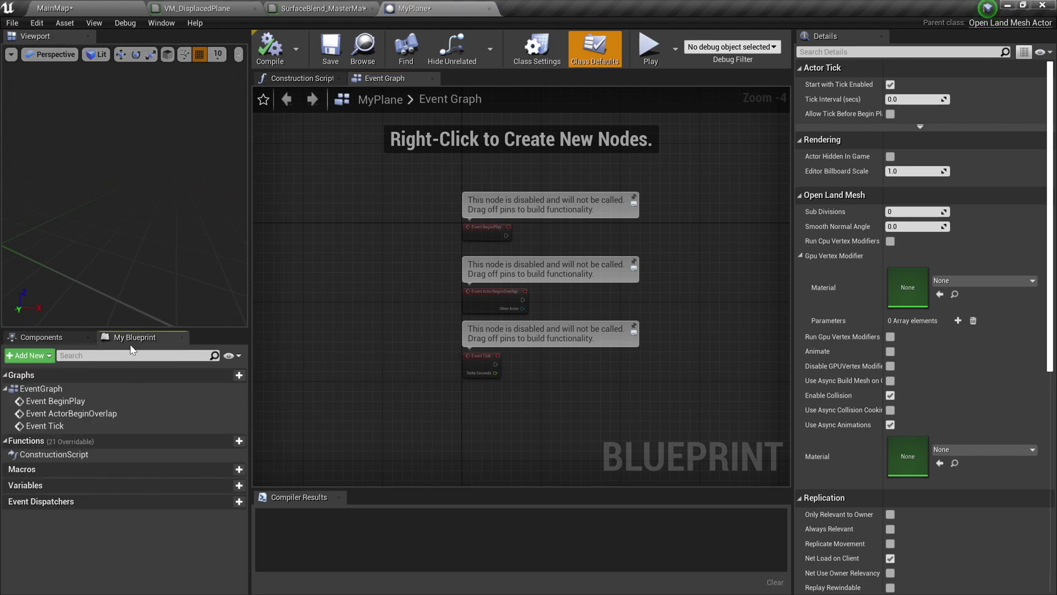
pyautogui.click(42, 337)
pyautogui.moveTo(126, 164); pyautogui.dragTo(174, 183)
pyautogui.scroll(-2, 174, 184)
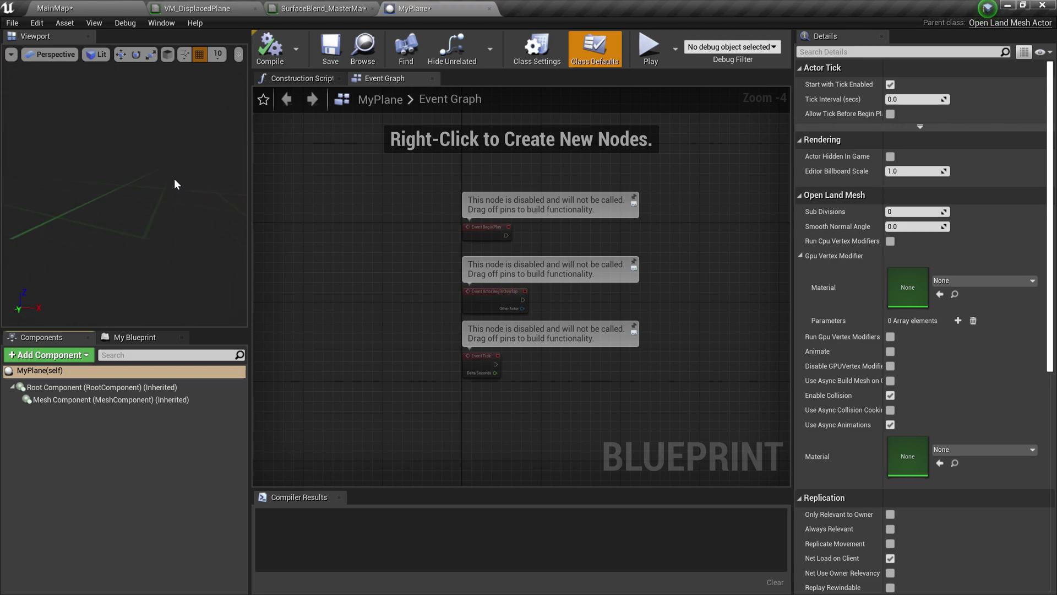
pyautogui.click(144, 338)
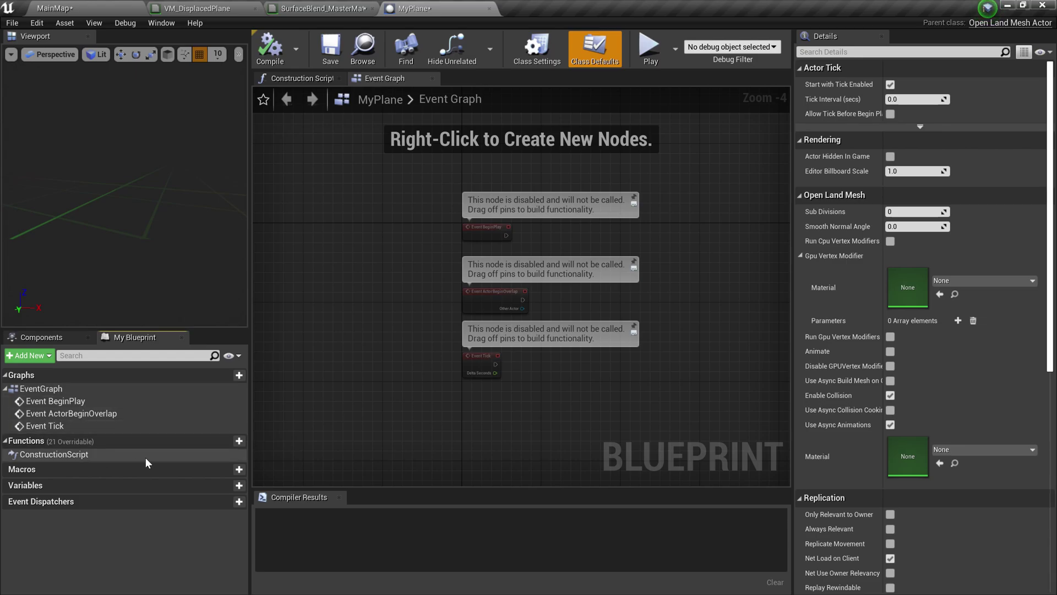
pyautogui.click(190, 441)
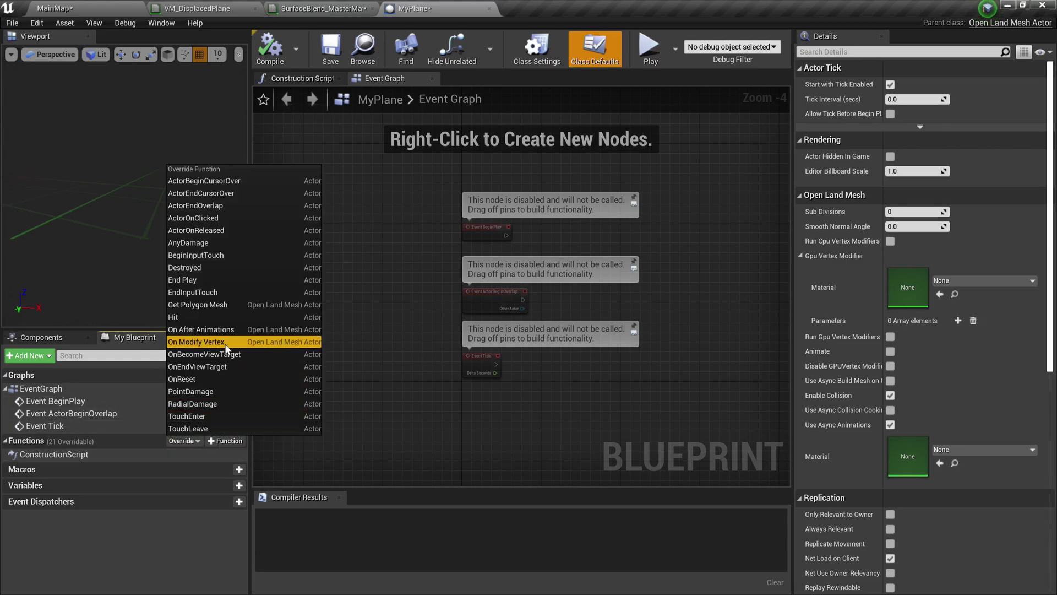
# - Override Get Polygon Mesh, delete the Parent call, and add a Make Plane Mesh node
pyautogui.click(215, 306)
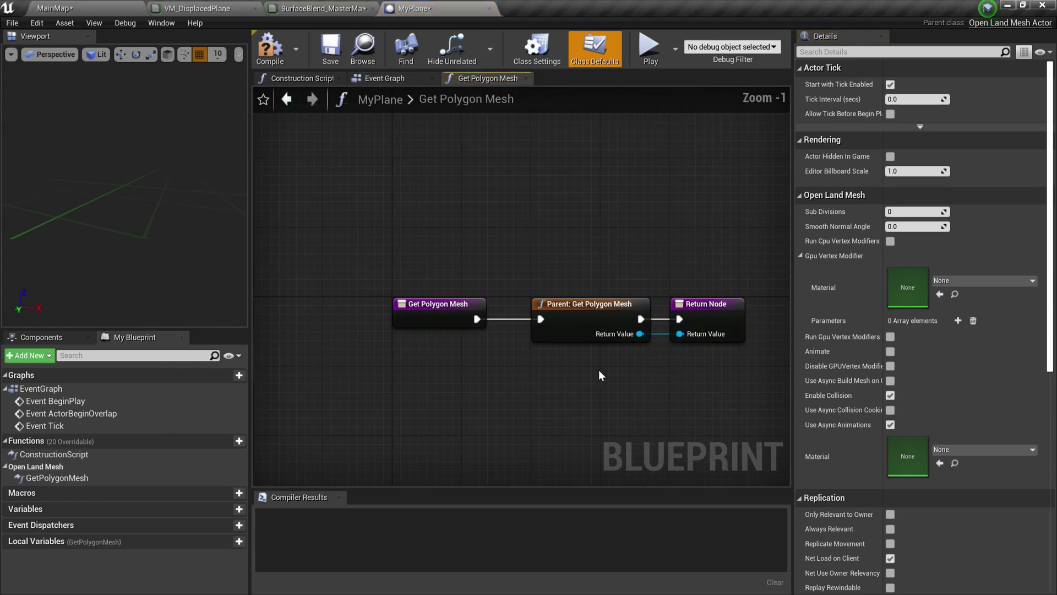
pyautogui.click(528, 301)
pyautogui.press('Delete')
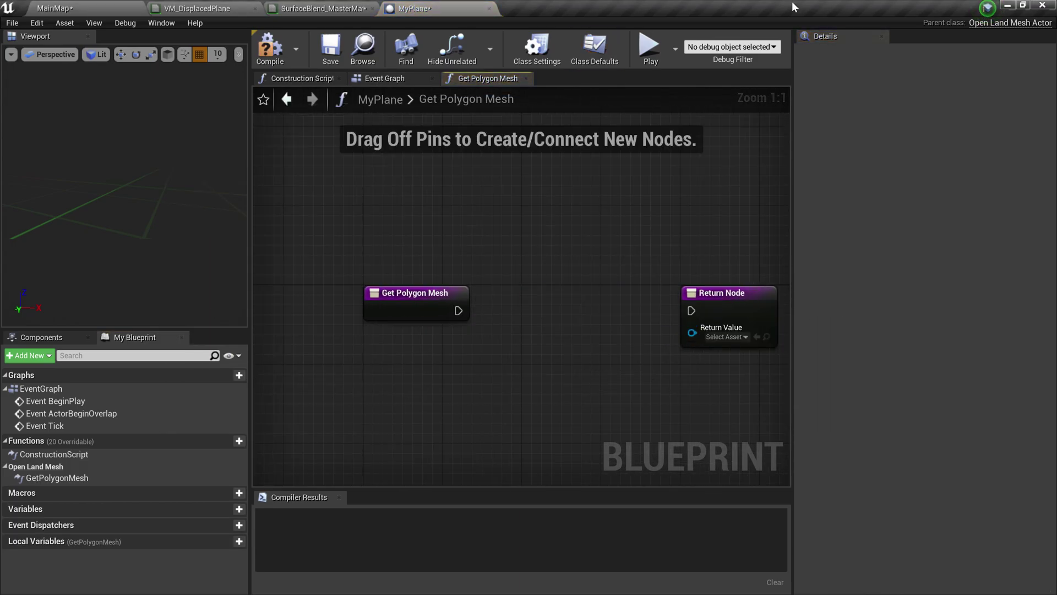
pyautogui.scroll(-2, 721, 220)
pyautogui.click(431, 270)
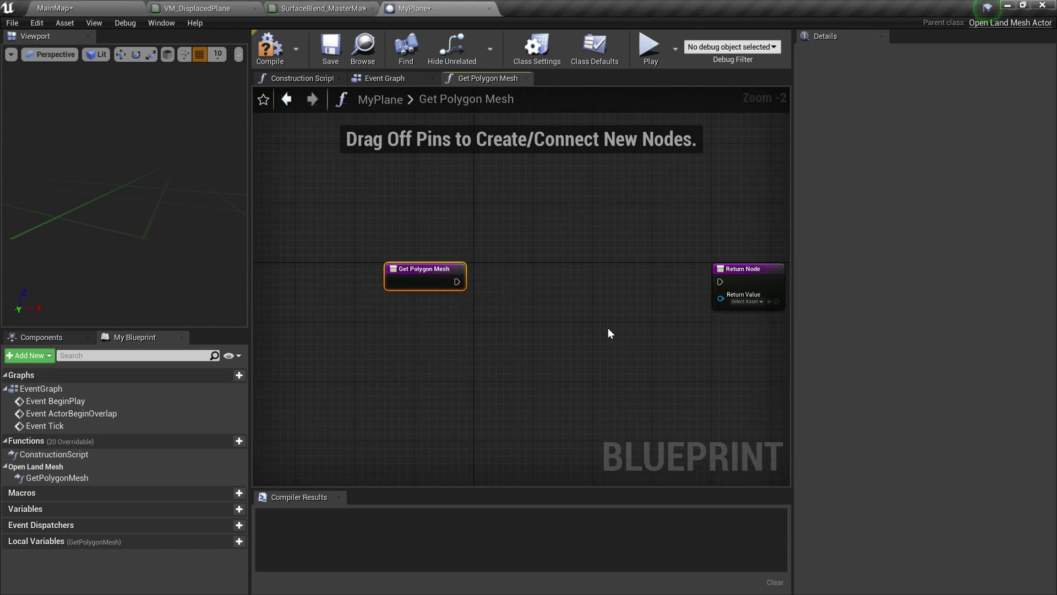
pyautogui.rightClick(608, 328)
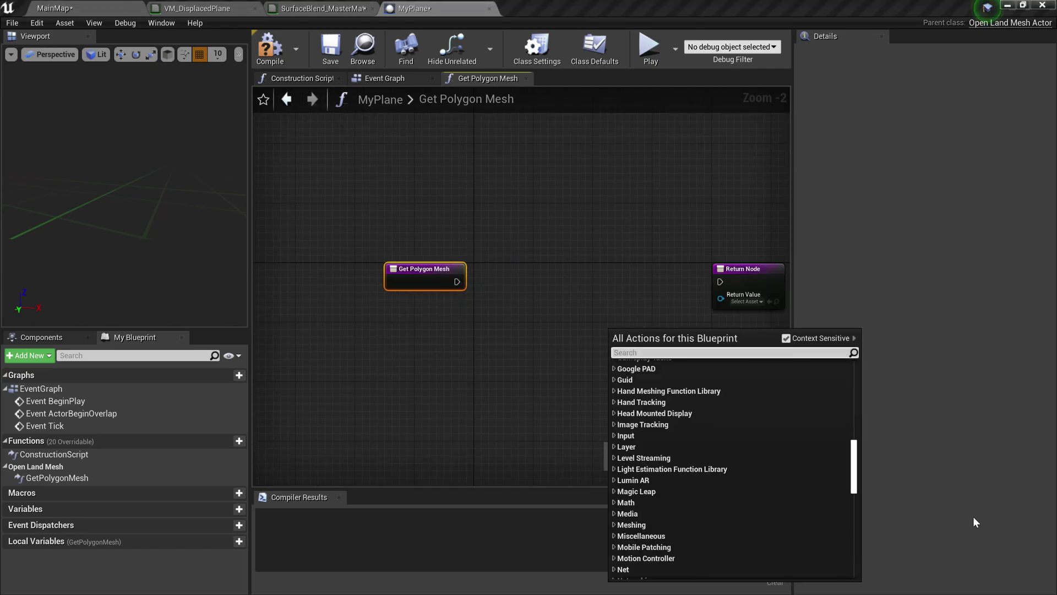
pyautogui.write('Make Plane Me')
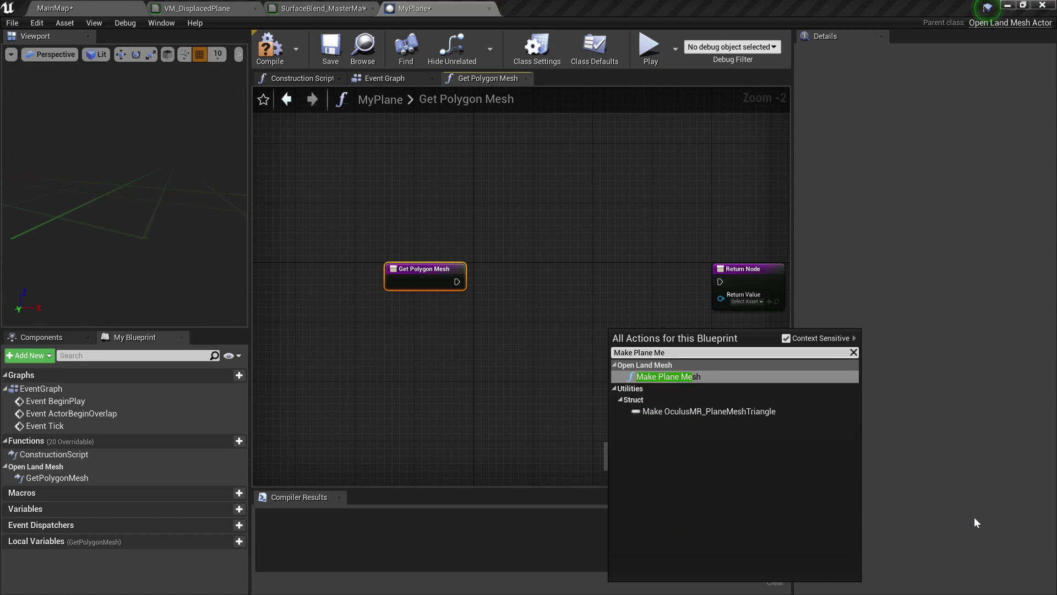
pyautogui.click(674, 379)
# - Wire Make Plane Mesh between the entry node and Return Node, then compile
pyautogui.moveTo(642, 346); pyautogui.dragTo(552, 279)
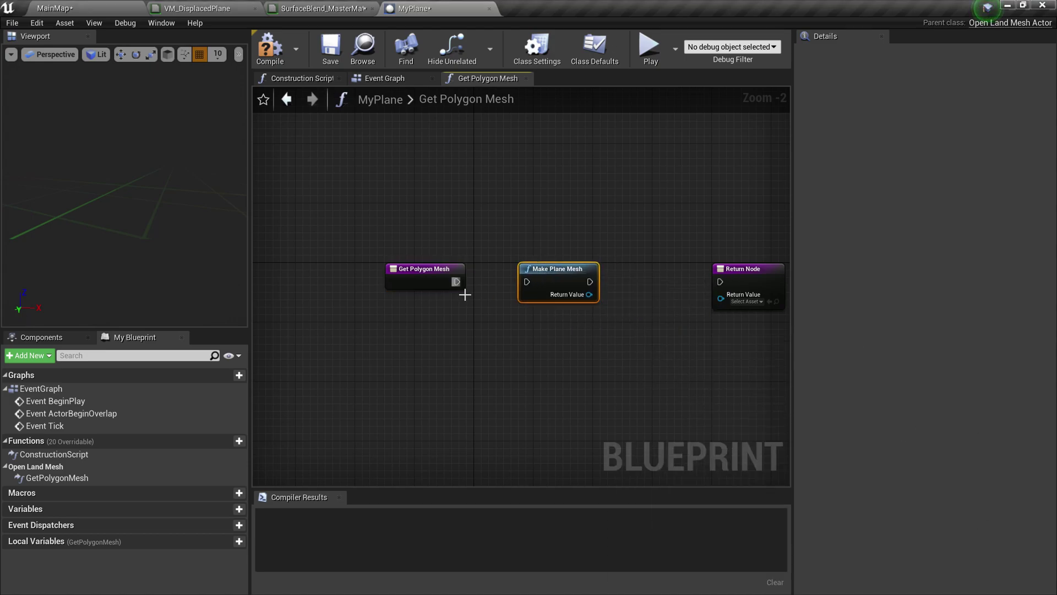
pyautogui.moveTo(457, 282); pyautogui.dragTo(527, 283)
pyautogui.moveTo(585, 357); pyautogui.dragTo(530, 345, button='right')
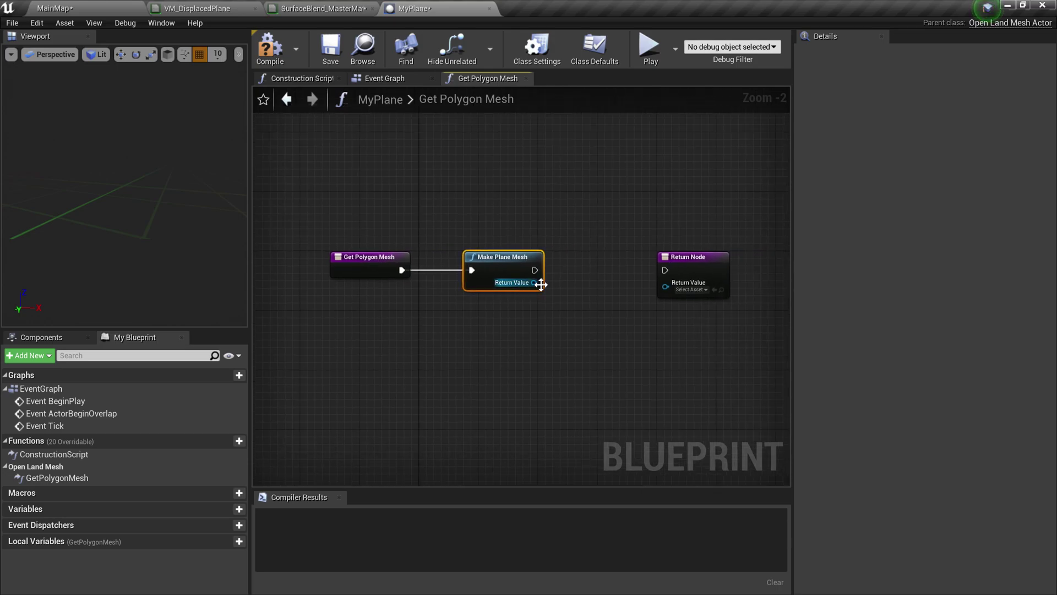
pyautogui.moveTo(535, 270); pyautogui.dragTo(664, 271)
pyautogui.moveTo(545, 292); pyautogui.dragTo(677, 285)
pyautogui.click(270, 48)
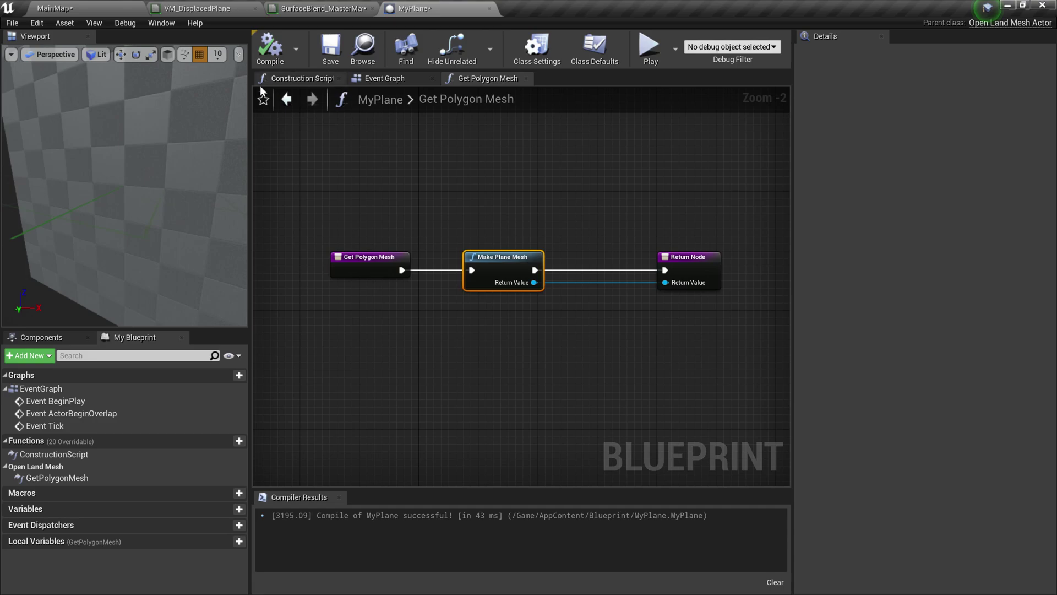
pyautogui.moveTo(137, 218); pyautogui.dragTo(153, 219)
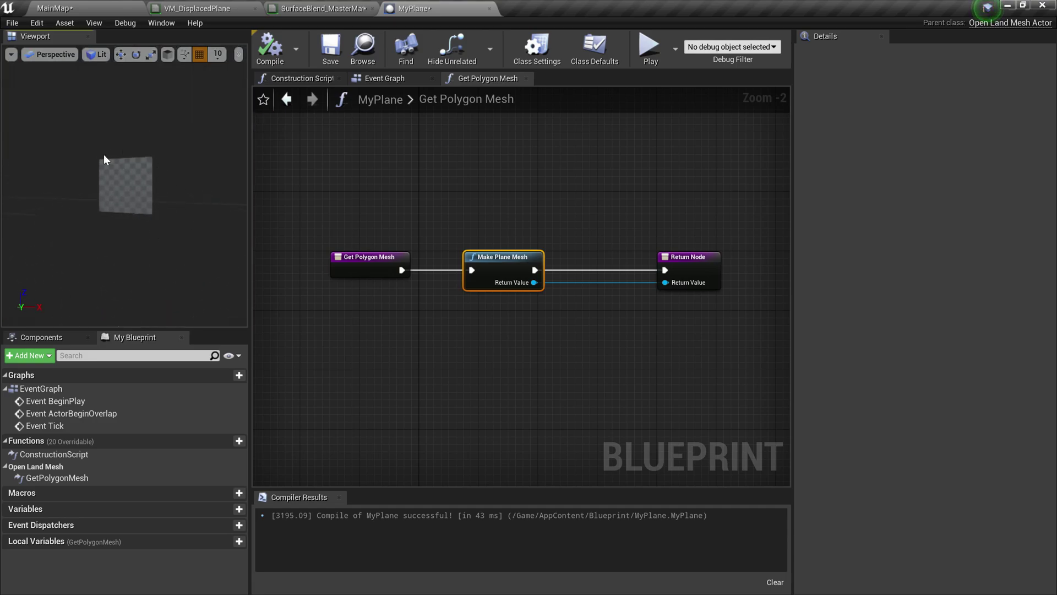
# - Insert a Transform node between Make Plane Mesh and the Return Node
pyautogui.scroll(1, 527, 331)
pyautogui.click(708, 282)
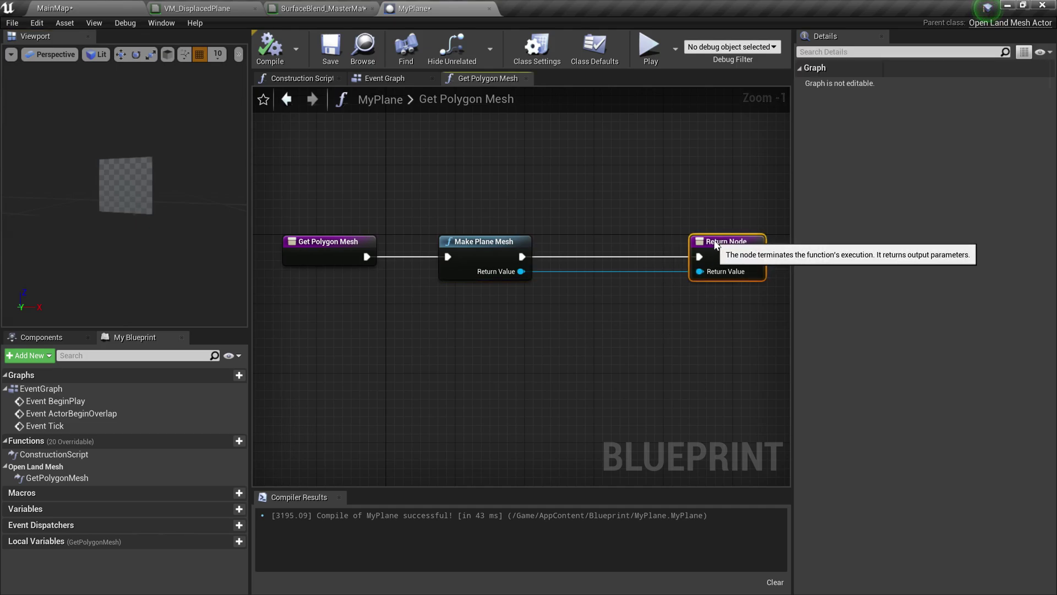
pyautogui.keyDown('alt'); pyautogui.click(700, 271); pyautogui.keyUp('alt')
pyautogui.keyDown('alt'); pyautogui.click(699, 257); pyautogui.keyUp('alt')
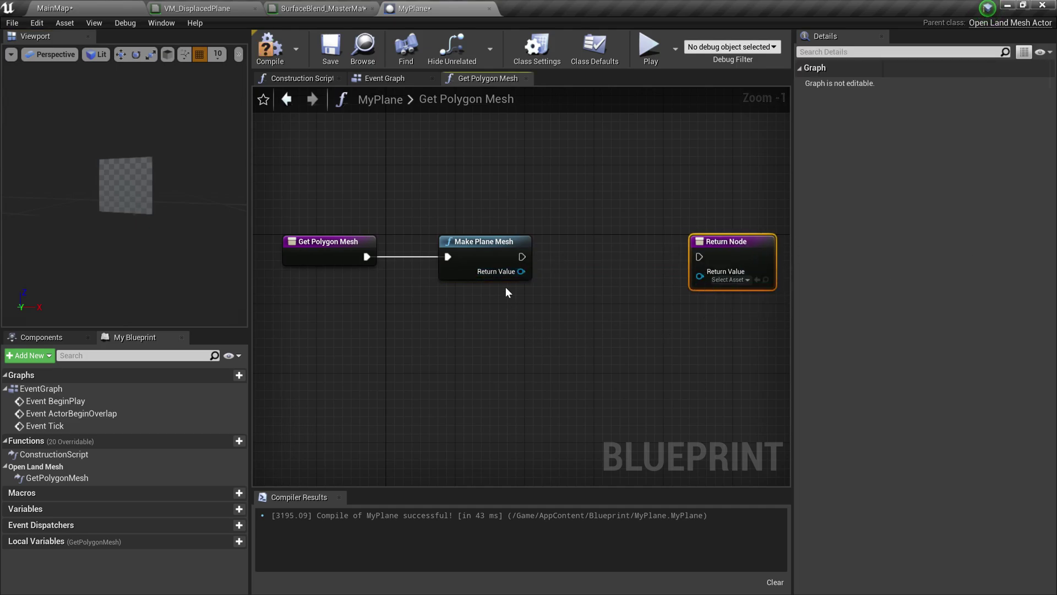
pyautogui.moveTo(521, 271); pyautogui.dragTo(573, 308)
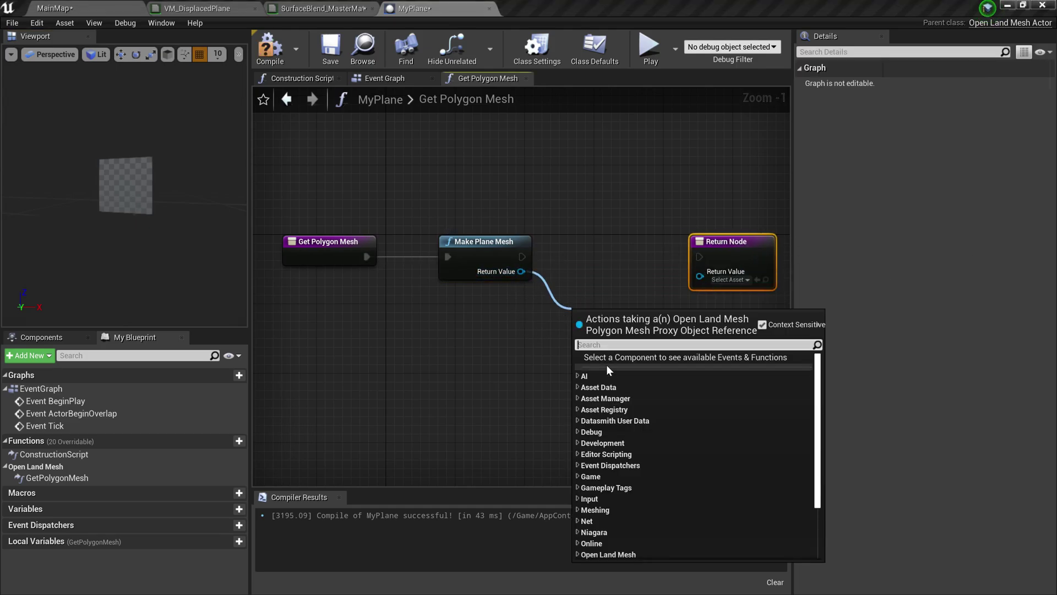
pyautogui.write('trans')
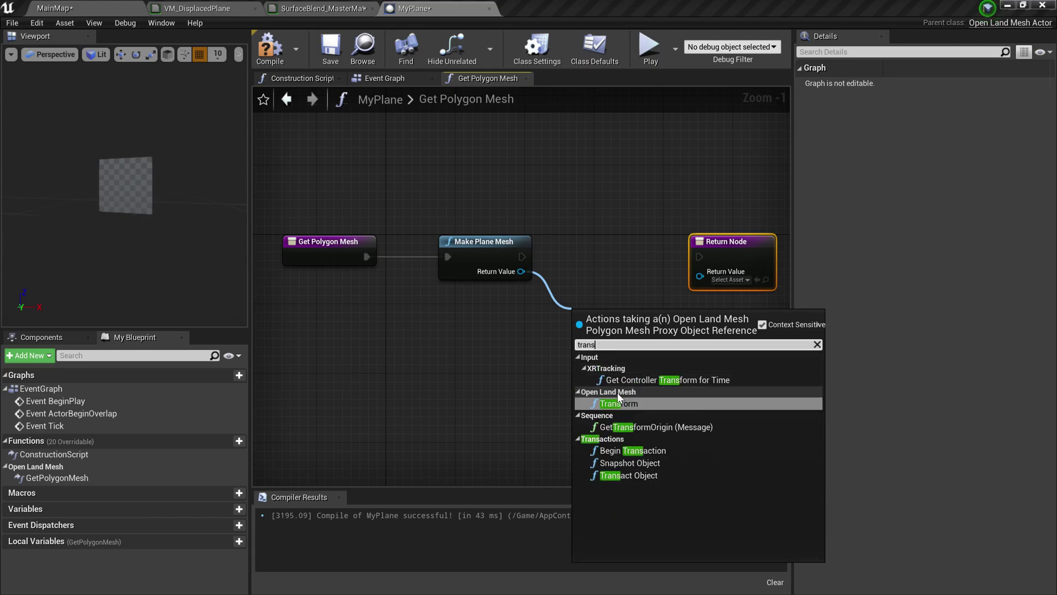
pyautogui.click(617, 402)
pyautogui.moveTo(620, 327); pyautogui.dragTo(610, 252)
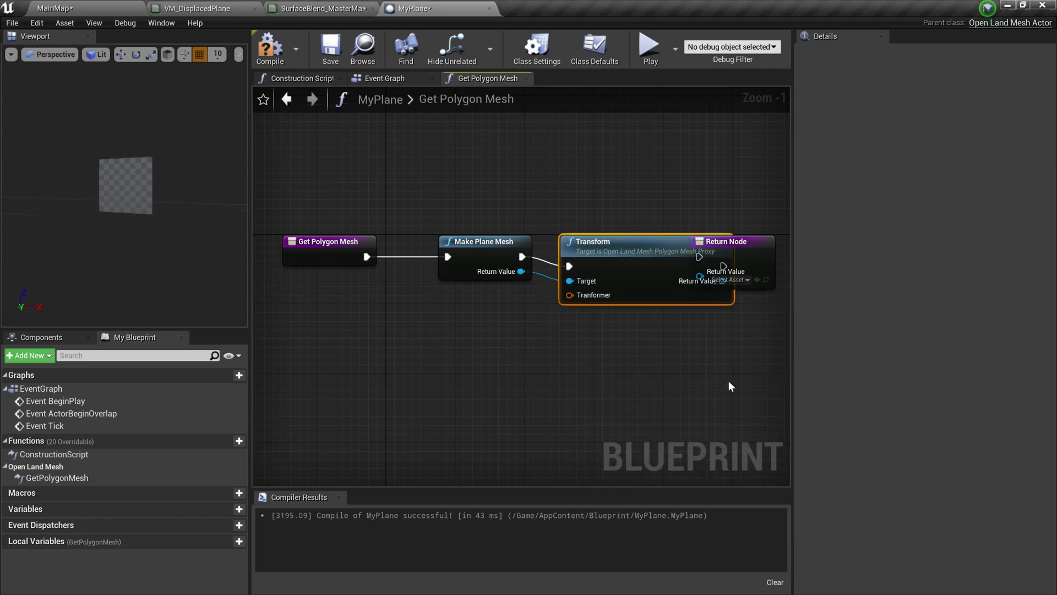
pyautogui.scroll(-3, 731, 386)
pyautogui.scroll(1, 623, 309)
pyautogui.moveTo(623, 309); pyautogui.dragTo(670, 303)
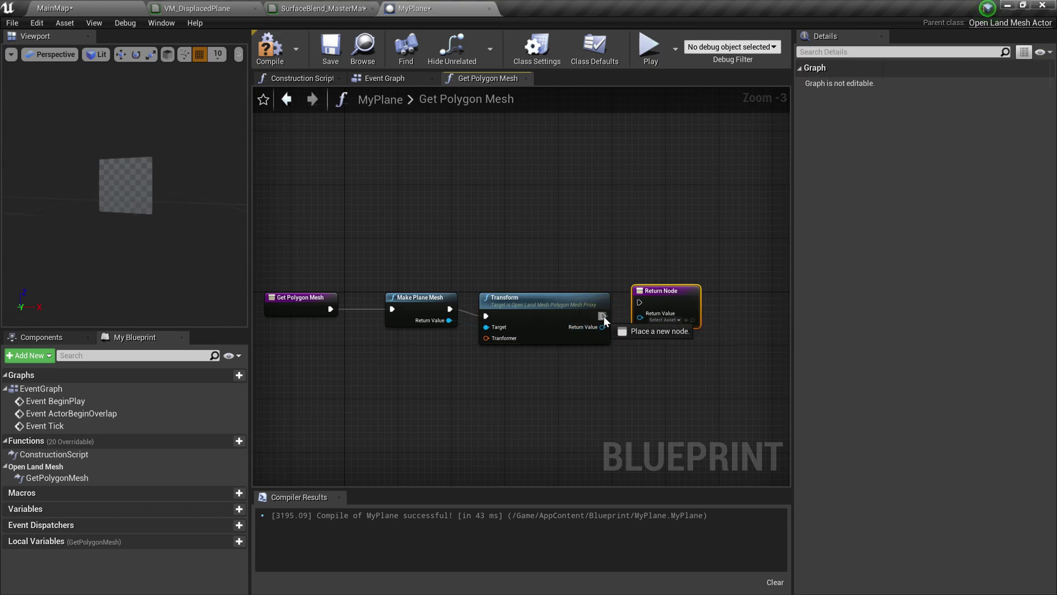
pyautogui.moveTo(604, 316); pyautogui.dragTo(640, 313)
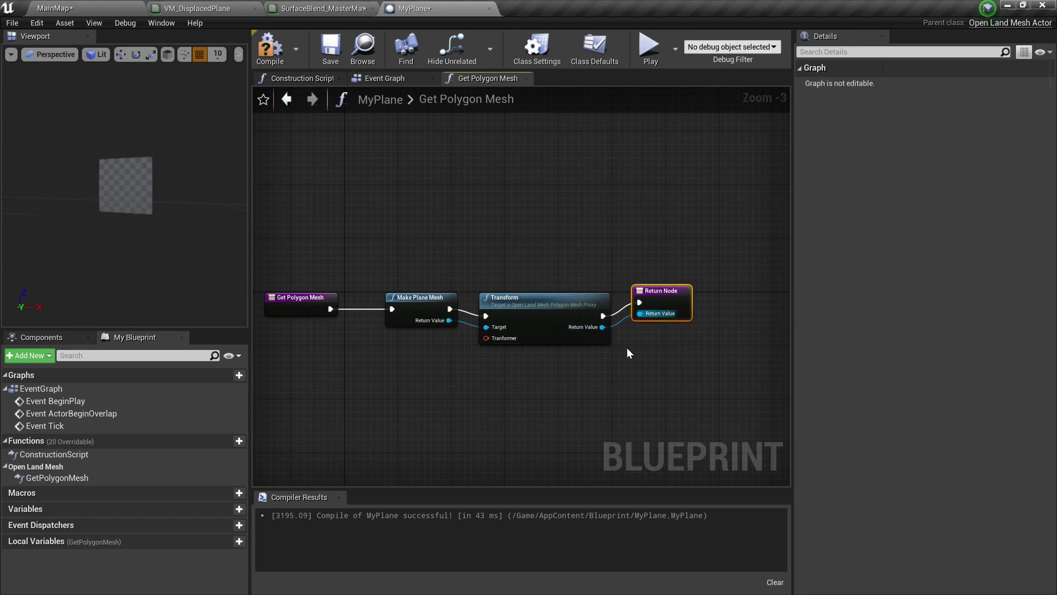
# - Split the Tranformer pin, set Rotation X to -90, and compile
pyautogui.rightClick(507, 338)
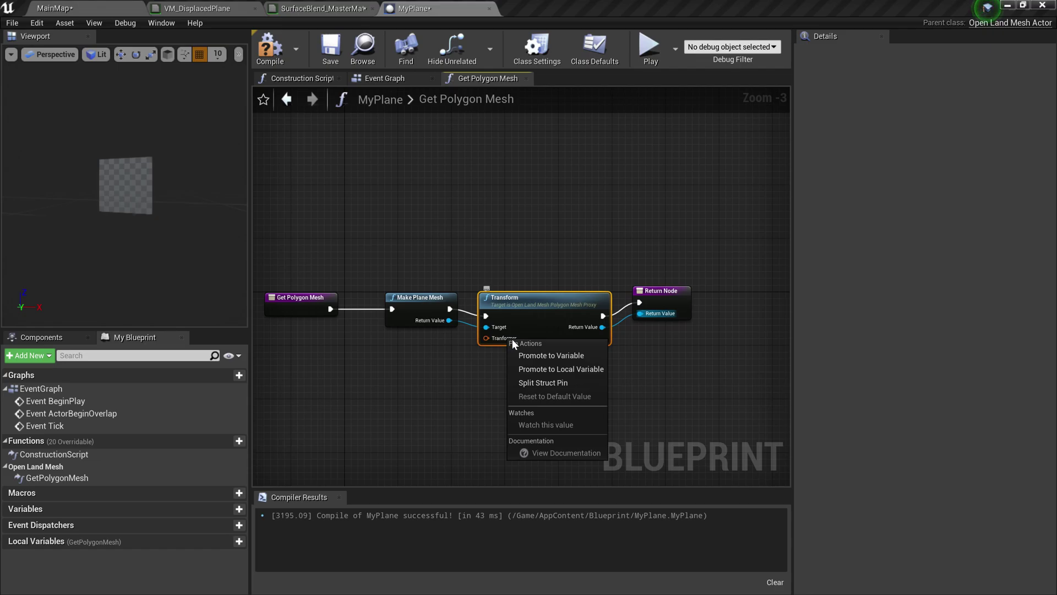
pyautogui.click(544, 382)
pyautogui.scroll(3, 504, 371)
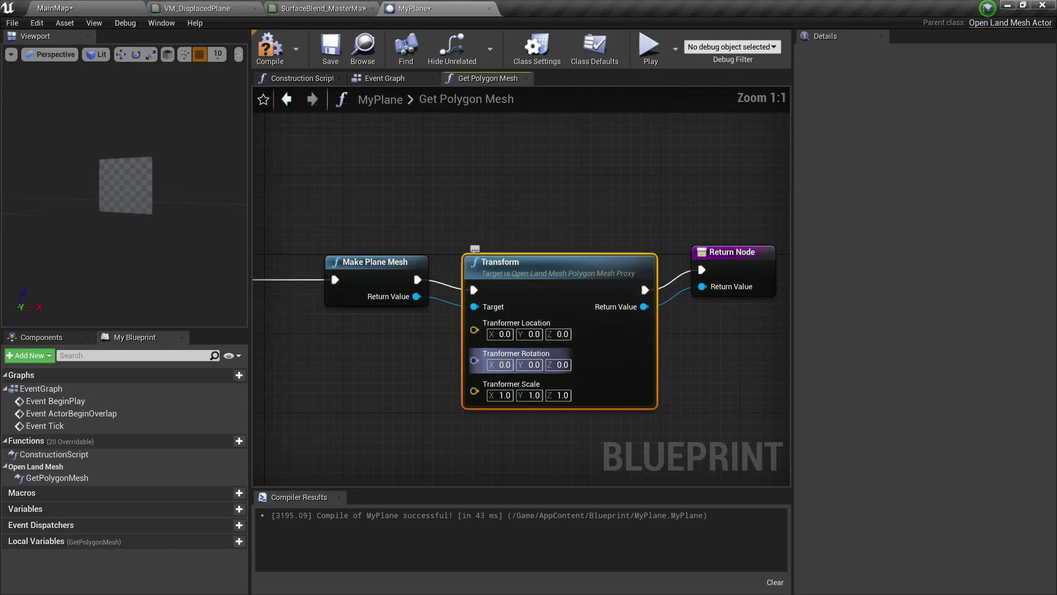
pyautogui.click(504, 364)
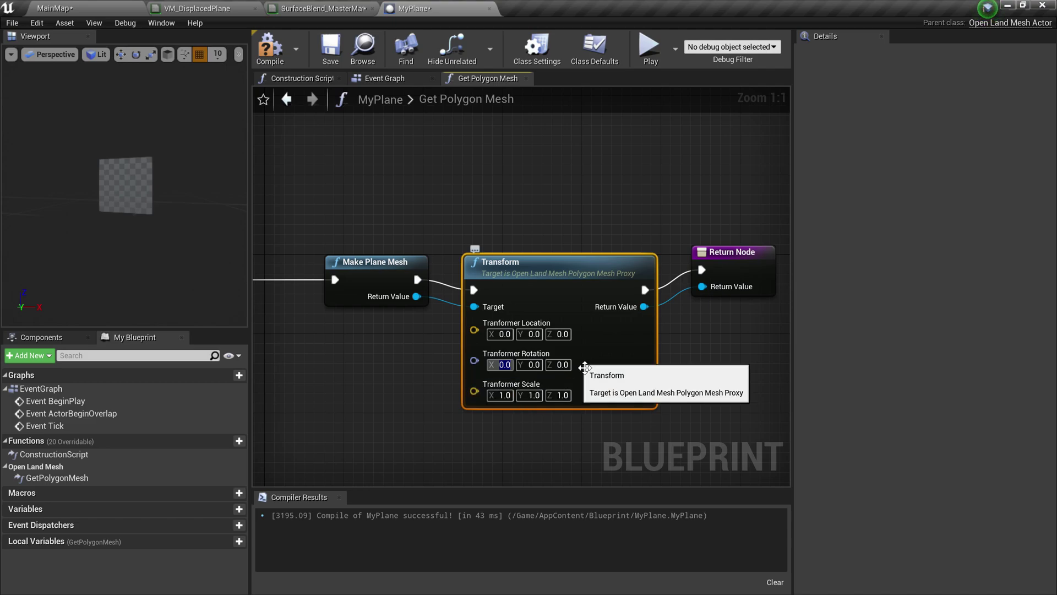
pyautogui.write('0')
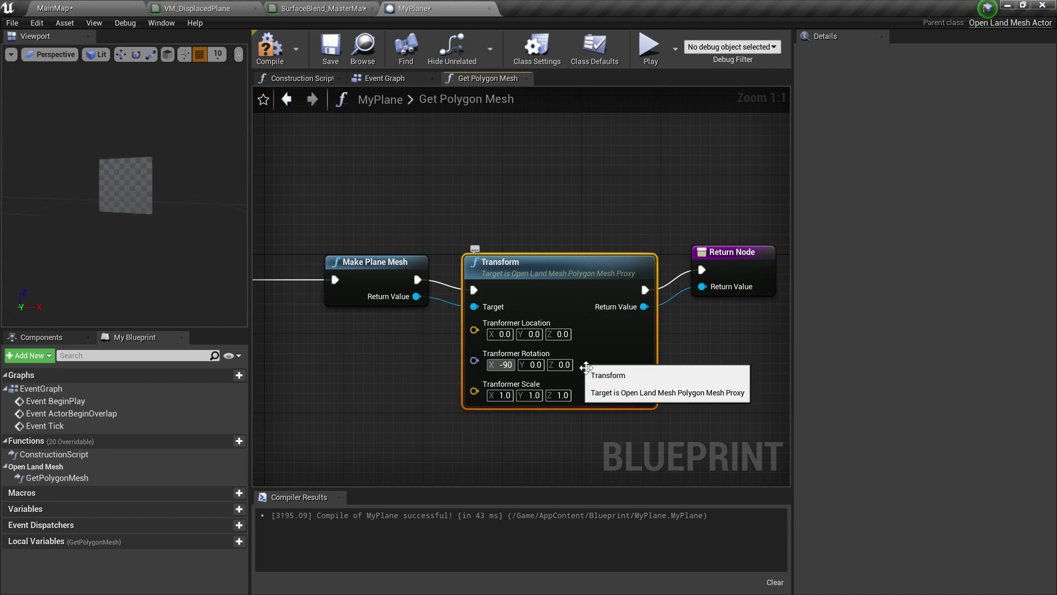
pyautogui.click(650, 408)
pyautogui.click(270, 50)
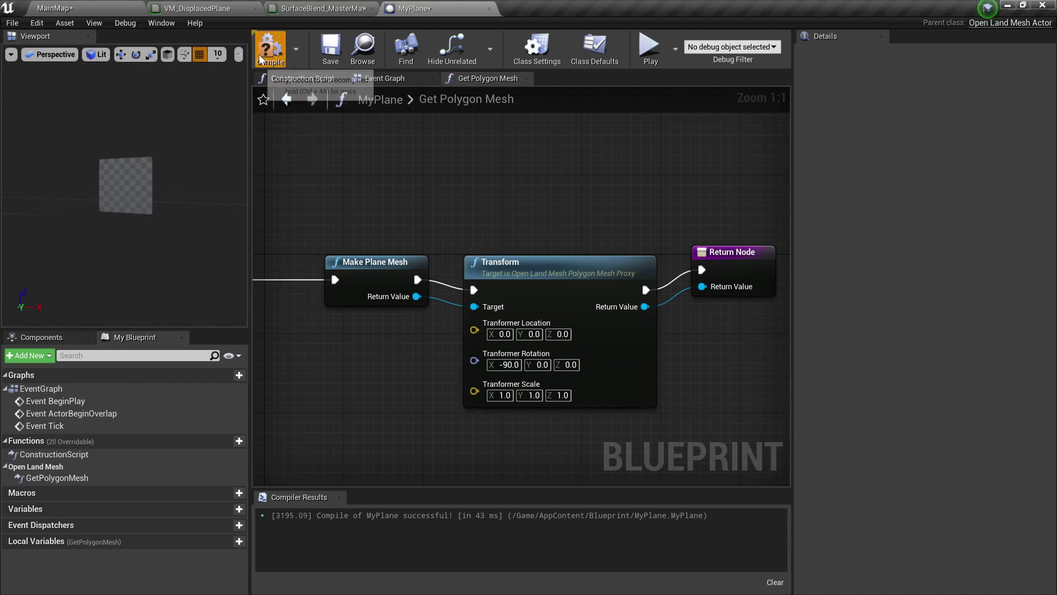
pyautogui.moveTo(181, 170); pyautogui.dragTo(182, 199, button='right')
pyautogui.click(270, 49)
# - Give MyPlane Sub Divisions 7, Smooth Normal Angle 90 and Run Gpu Vertex Modifiers, then compile
pyautogui.click(320, 63)
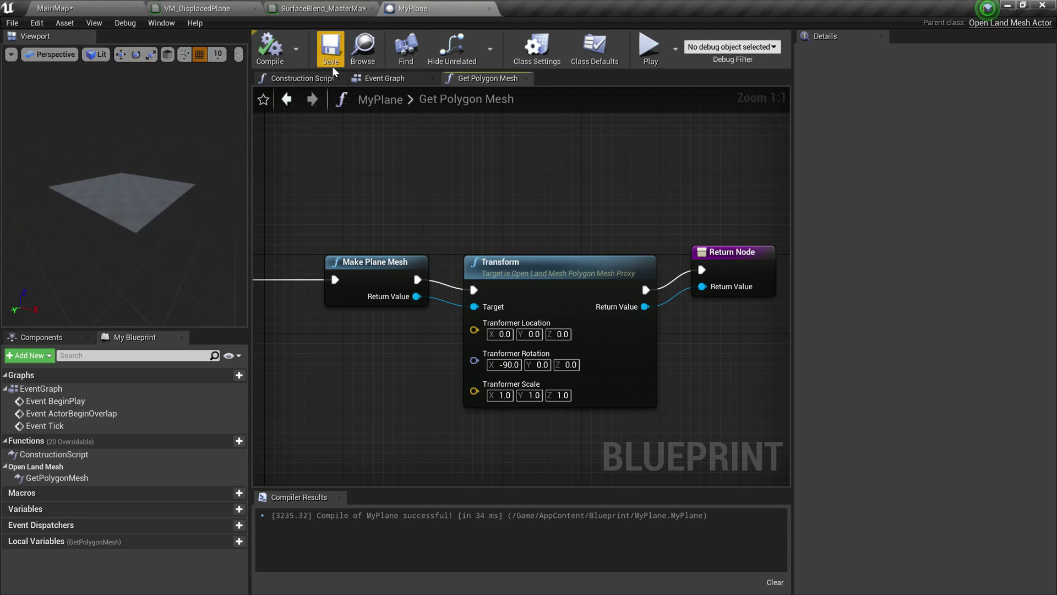
pyautogui.click(58, 338)
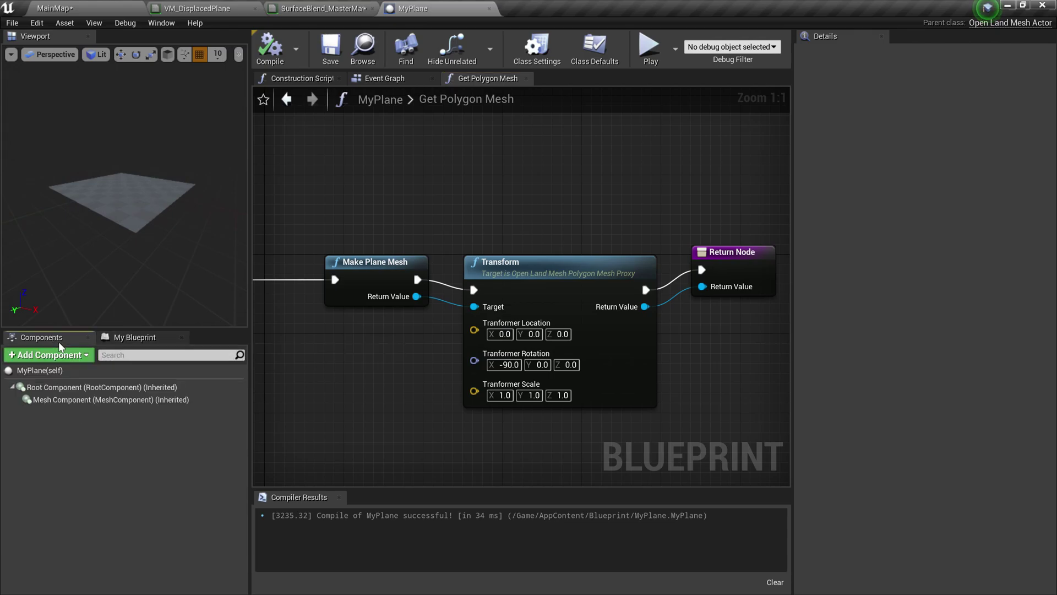
pyautogui.click(53, 371)
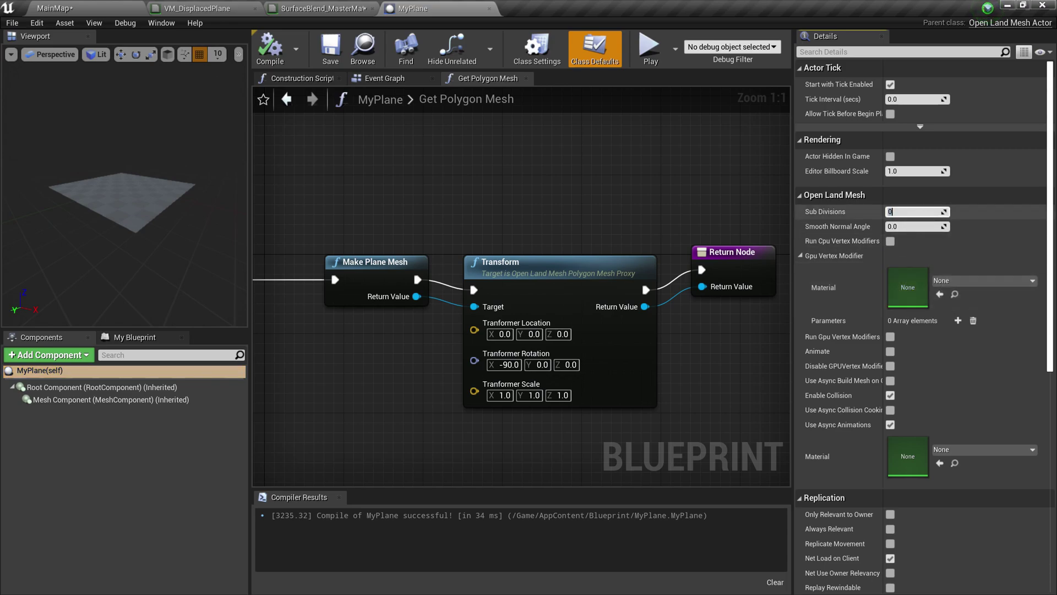
pyautogui.click(903, 226)
pyautogui.write('90')
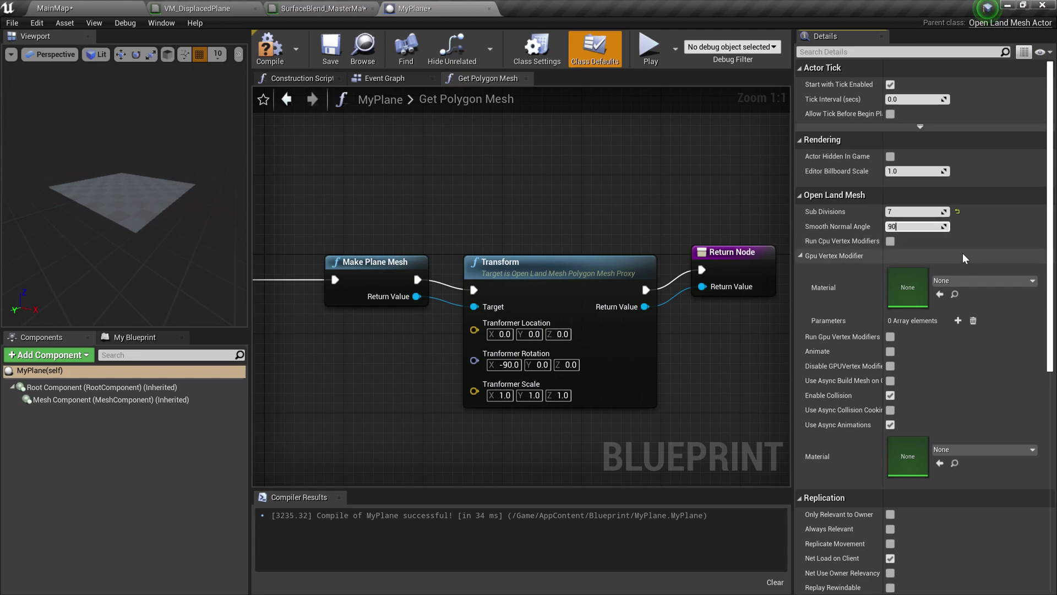
pyautogui.press('Return')
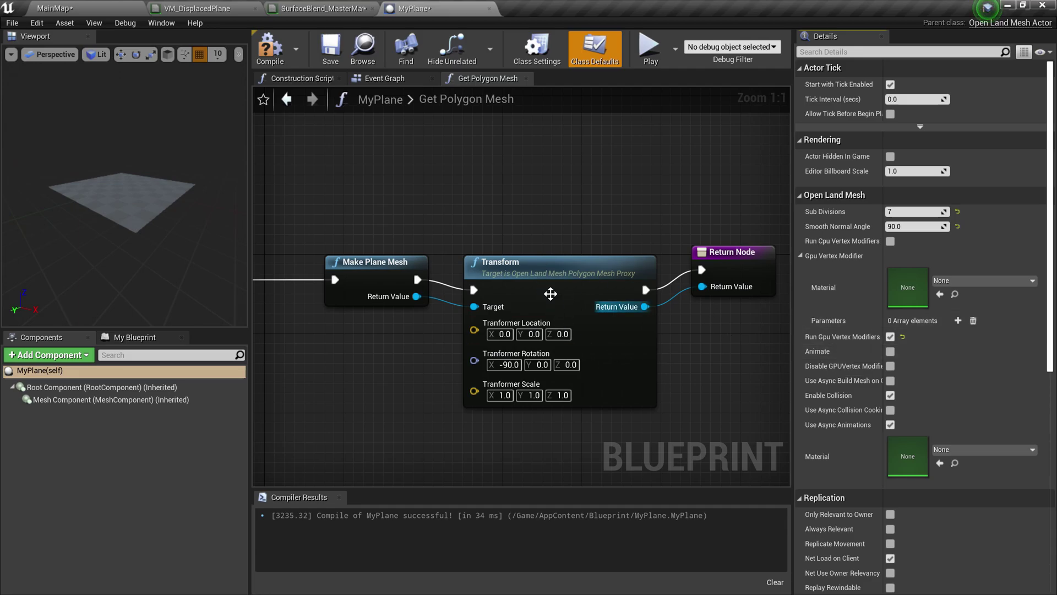
pyautogui.click(266, 52)
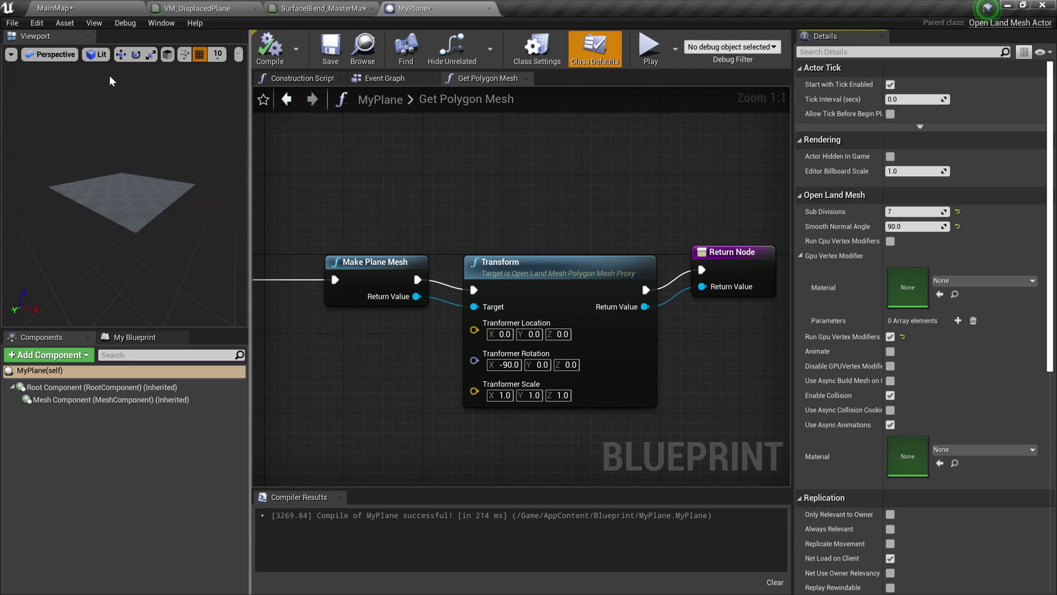
# - Switch the preview to Wireframe and orbit close to the plane
pyautogui.click(97, 54)
pyautogui.click(114, 91)
pyautogui.moveTo(179, 216); pyautogui.dragTo(93, 190)
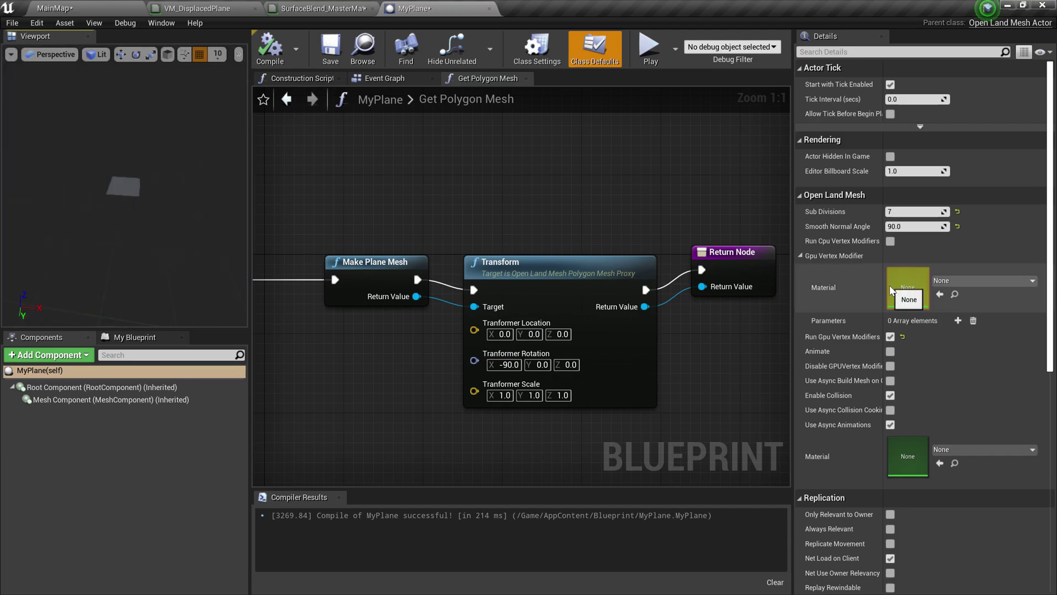
# - Create material VM_MyPlane in AppContent/VertexModifiers from the GPU Vertex Modifier Material slot
pyautogui.click(953, 283)
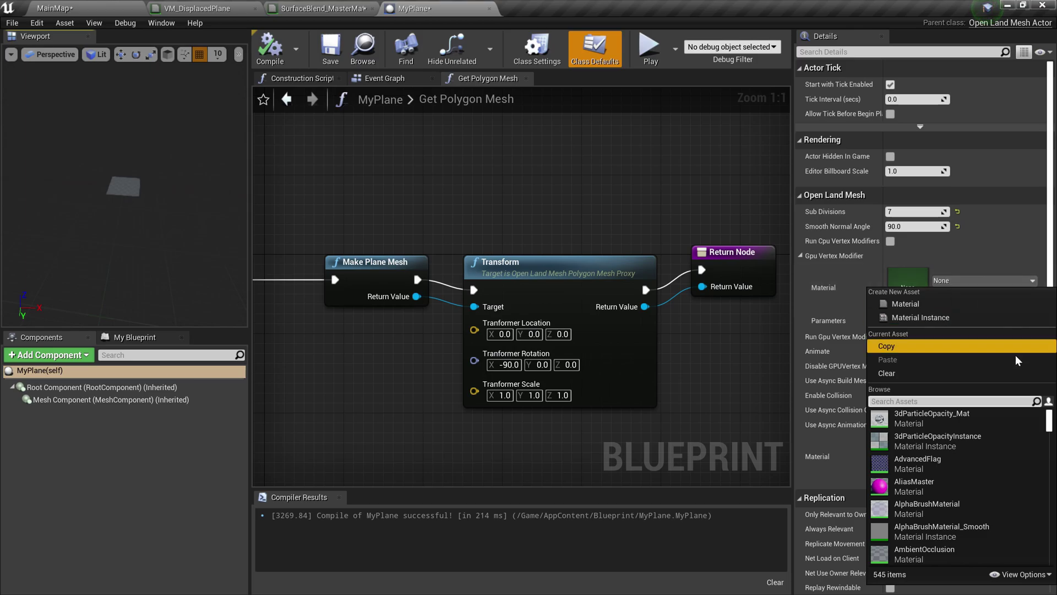
pyautogui.click(915, 306)
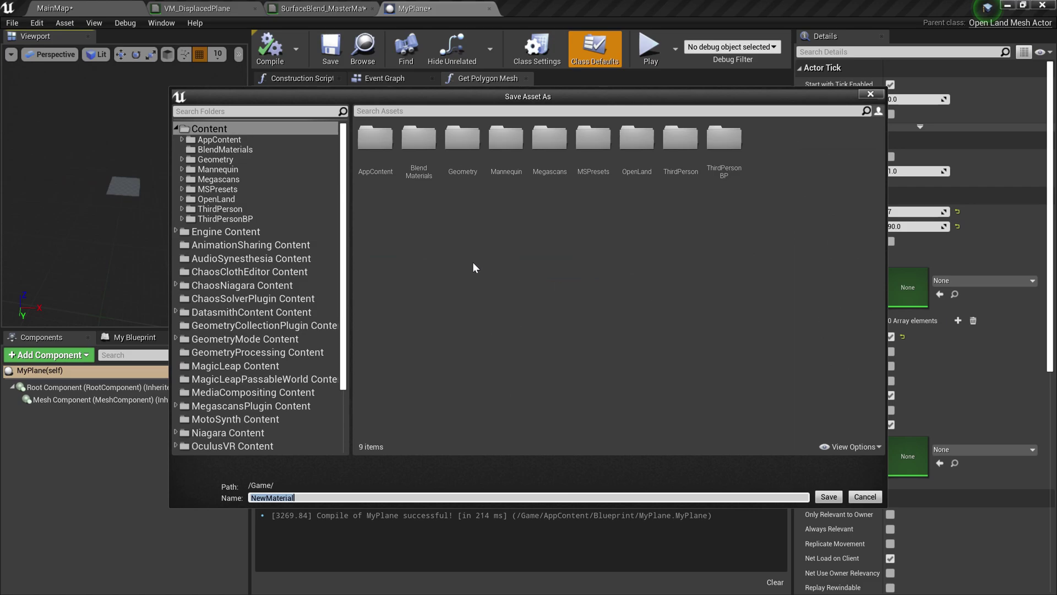
pyautogui.click(182, 139)
pyautogui.click(233, 159)
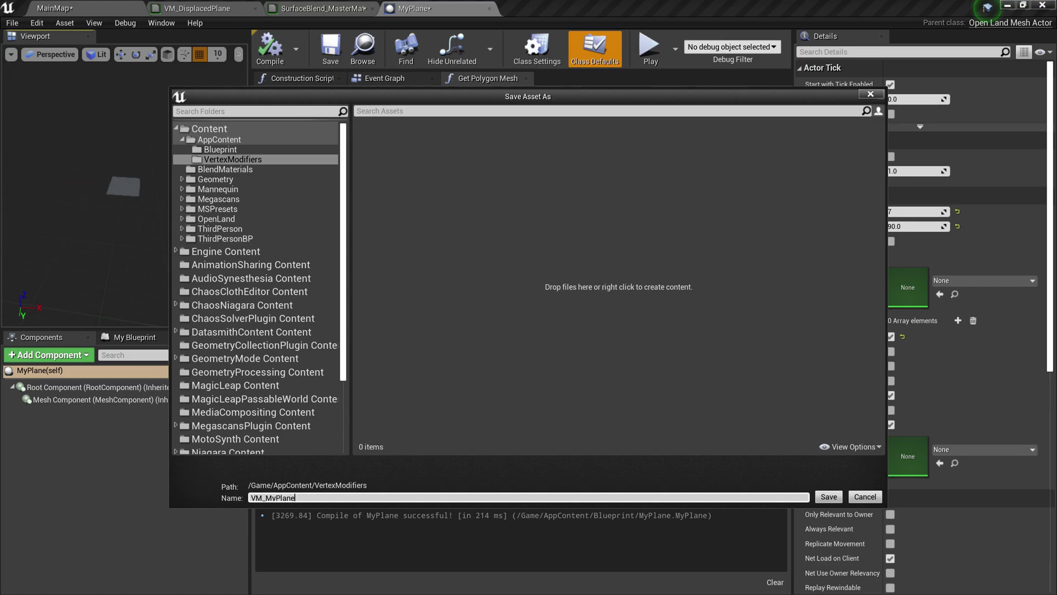
pyautogui.press('Return')
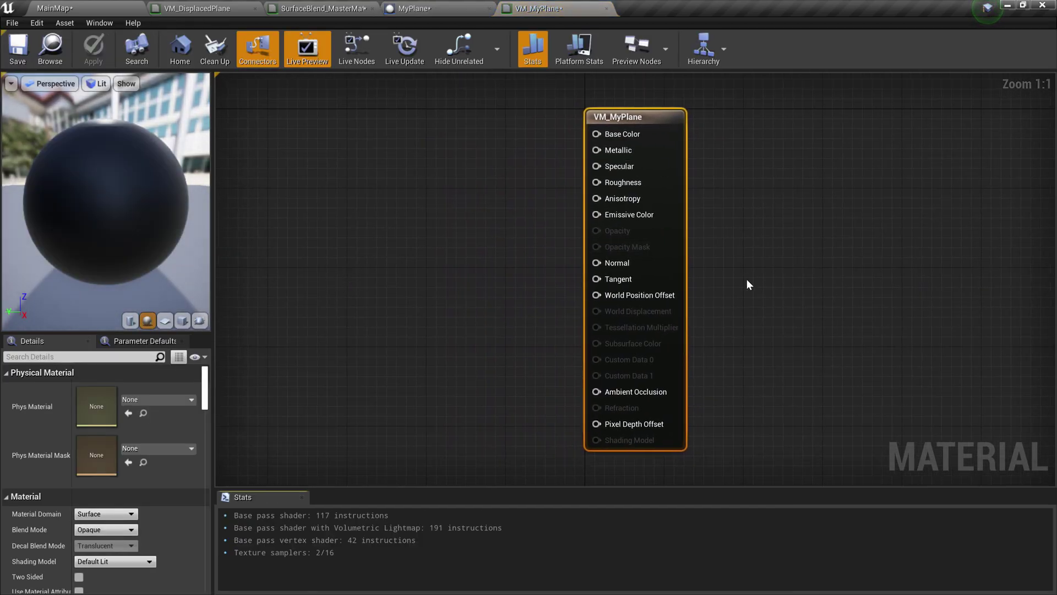
# - Set VM_MyPlane's Blend Mode to AlphaComposite and Shading Model to Unlit
pyautogui.click(914, 272)
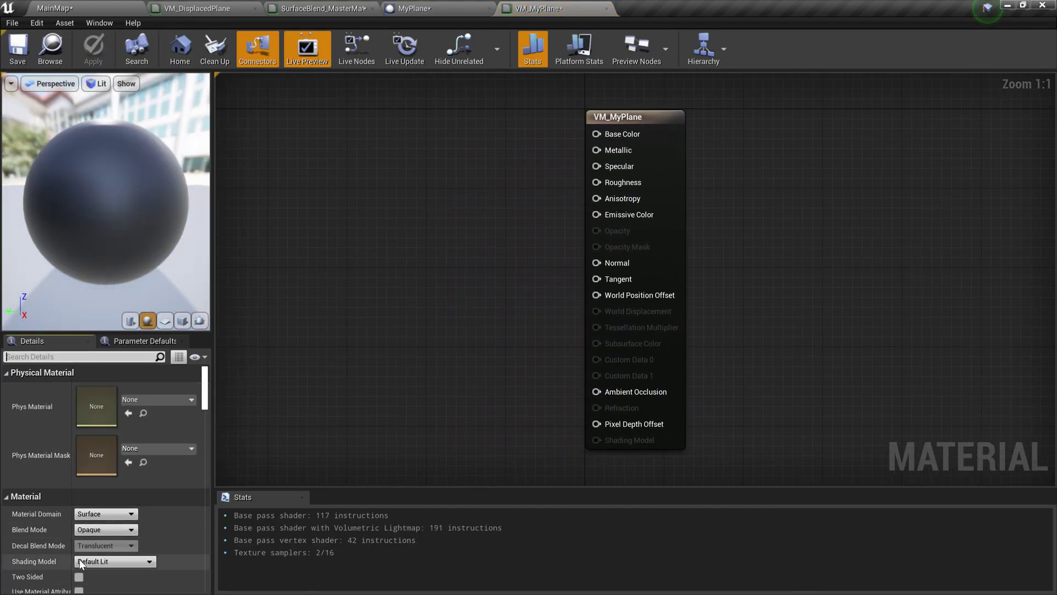
pyautogui.click(106, 530)
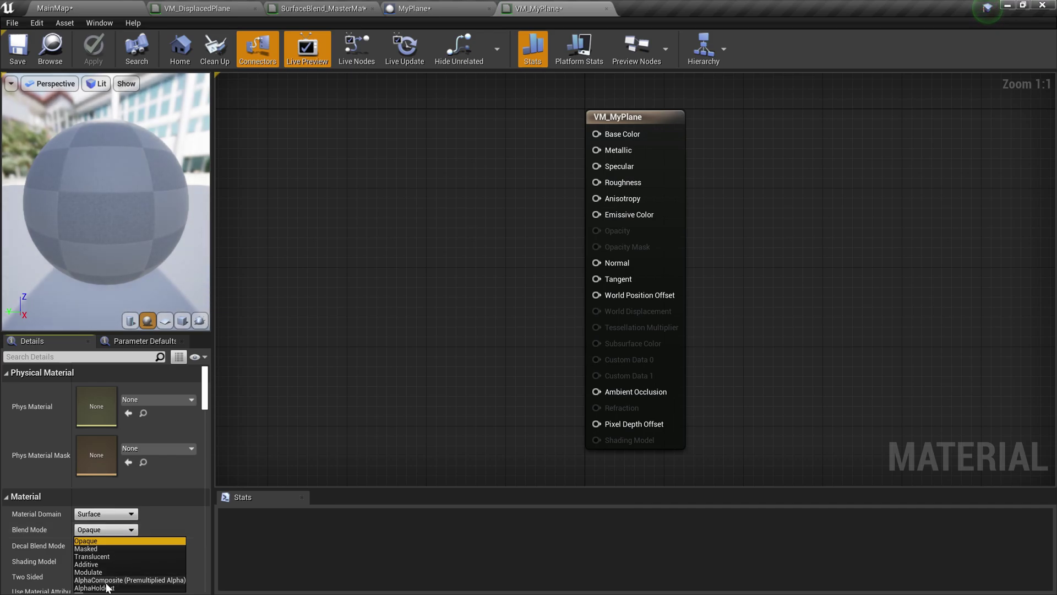
pyautogui.click(110, 579)
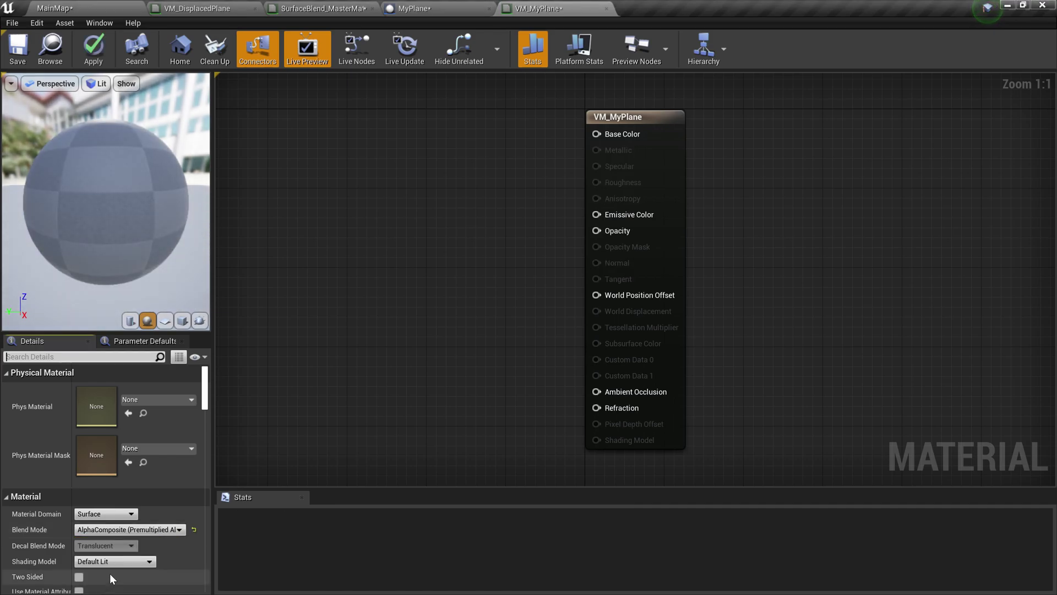
pyautogui.click(107, 563)
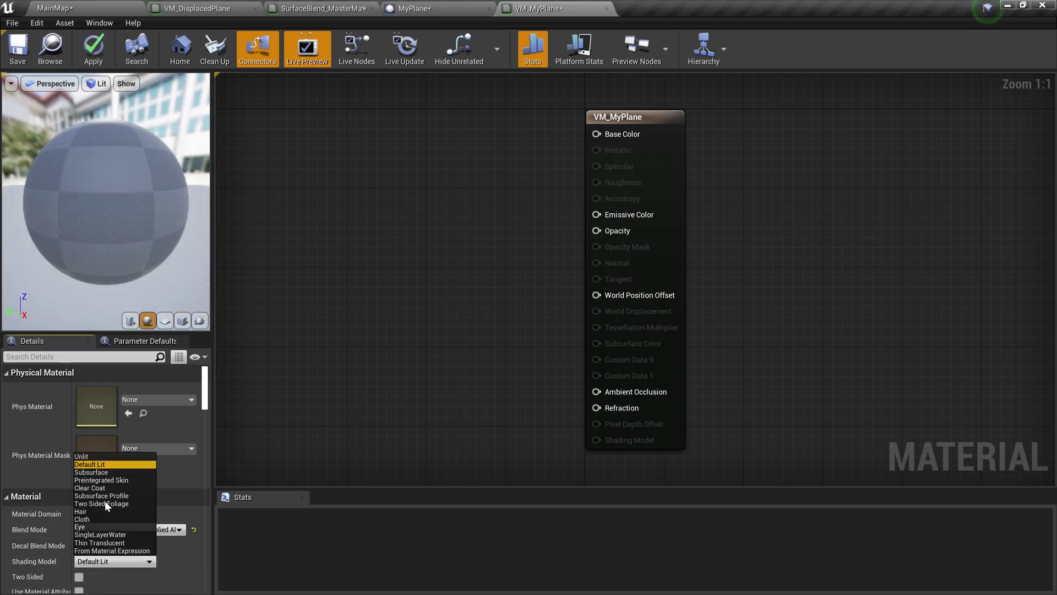
pyautogui.click(91, 457)
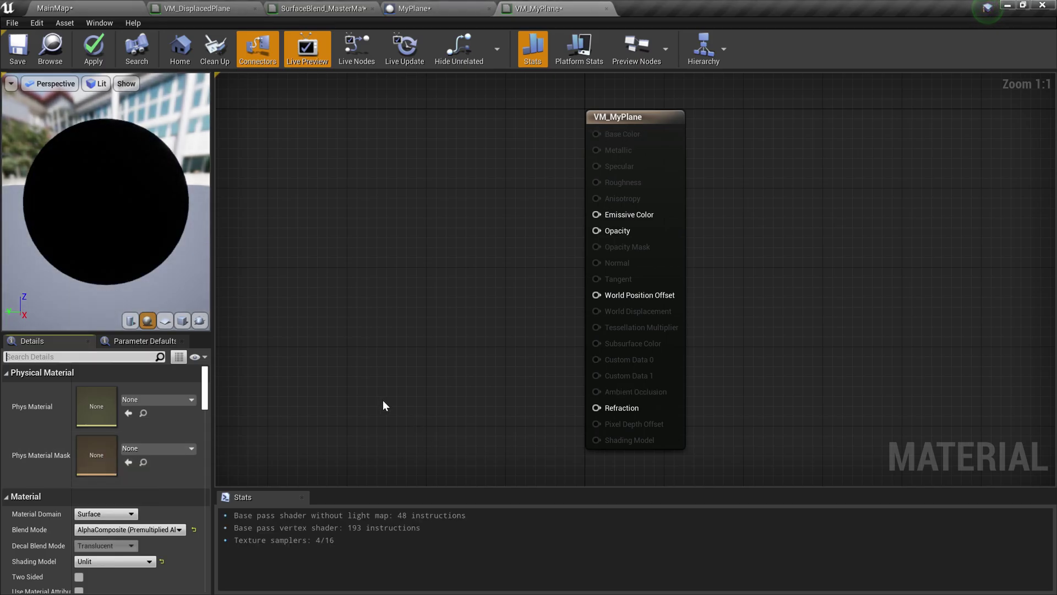
# - Add OpenLandMesh VertexModifierInput and VertexModifierOutput nodes to the material graph
pyautogui.moveTo(384, 406); pyautogui.dragTo(448, 276, button='right')
pyautogui.rightClick(390, 238)
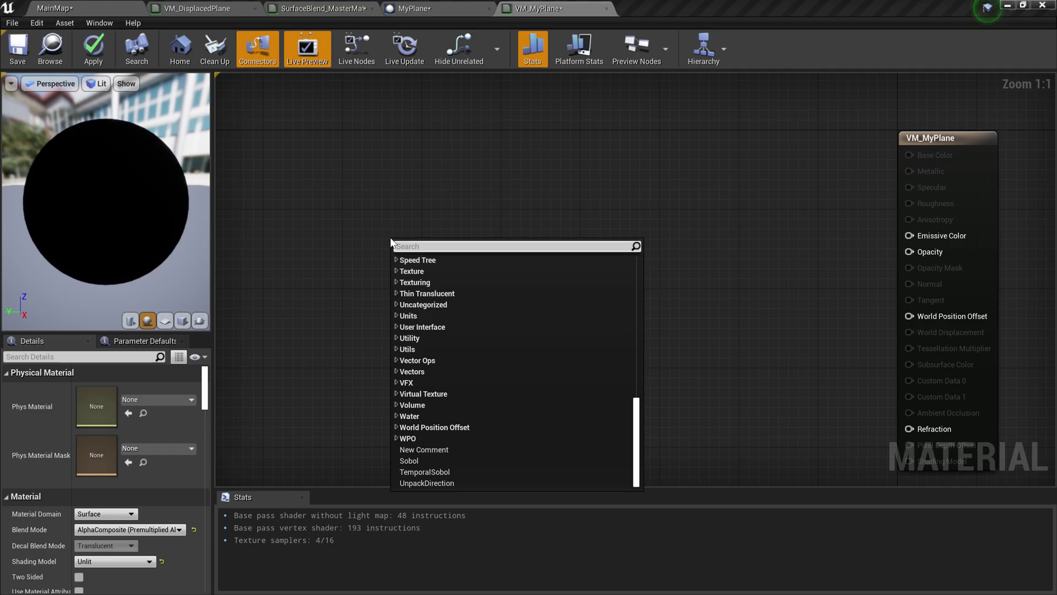
pyautogui.write('OpenLandMes')
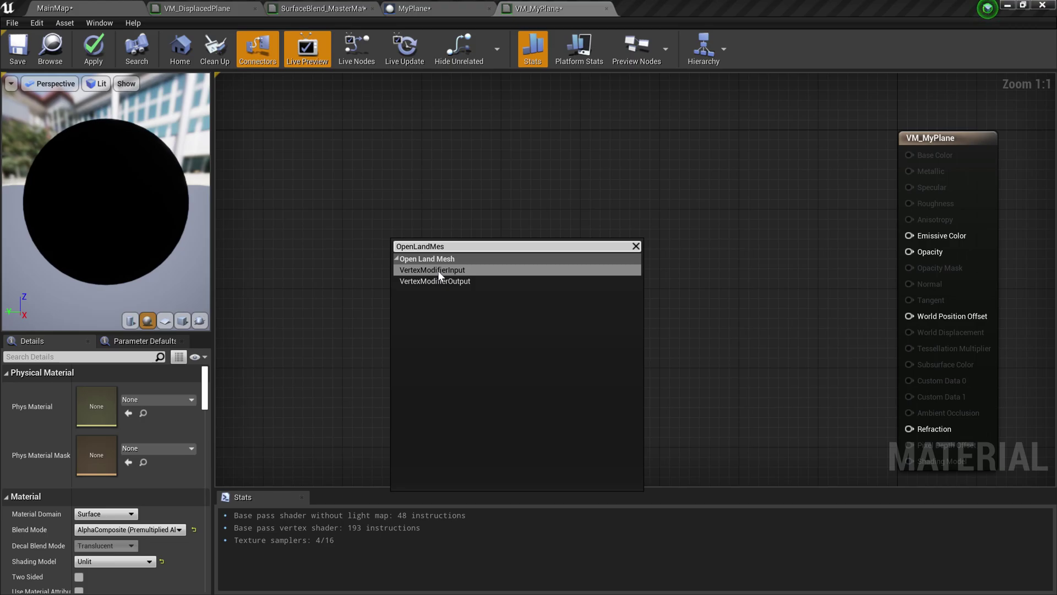
pyautogui.click(438, 270)
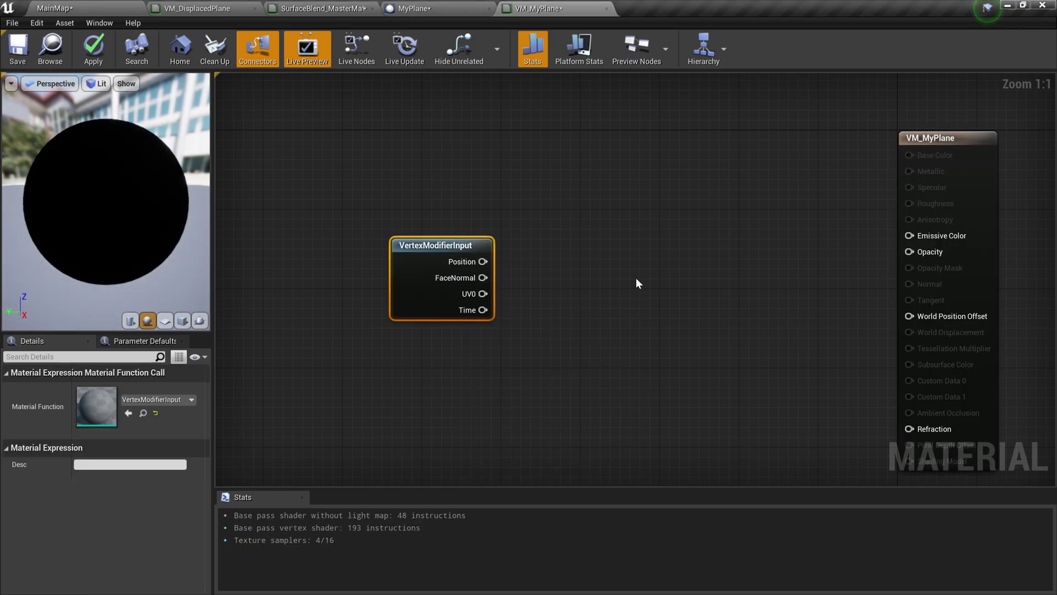
pyautogui.rightClick(602, 259)
pyautogui.write('Op')
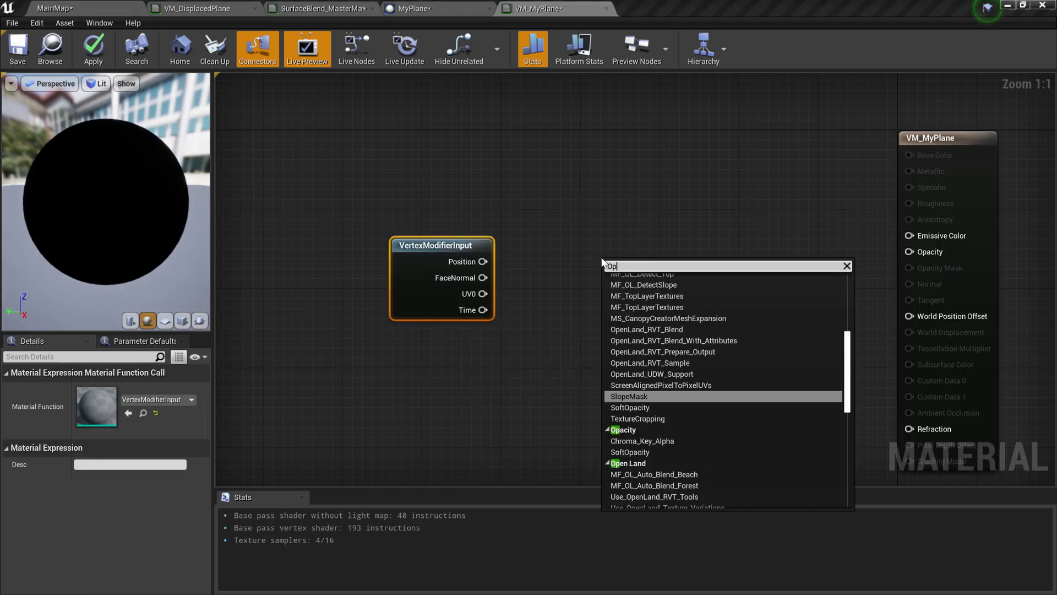
pyautogui.write('enLandMe')
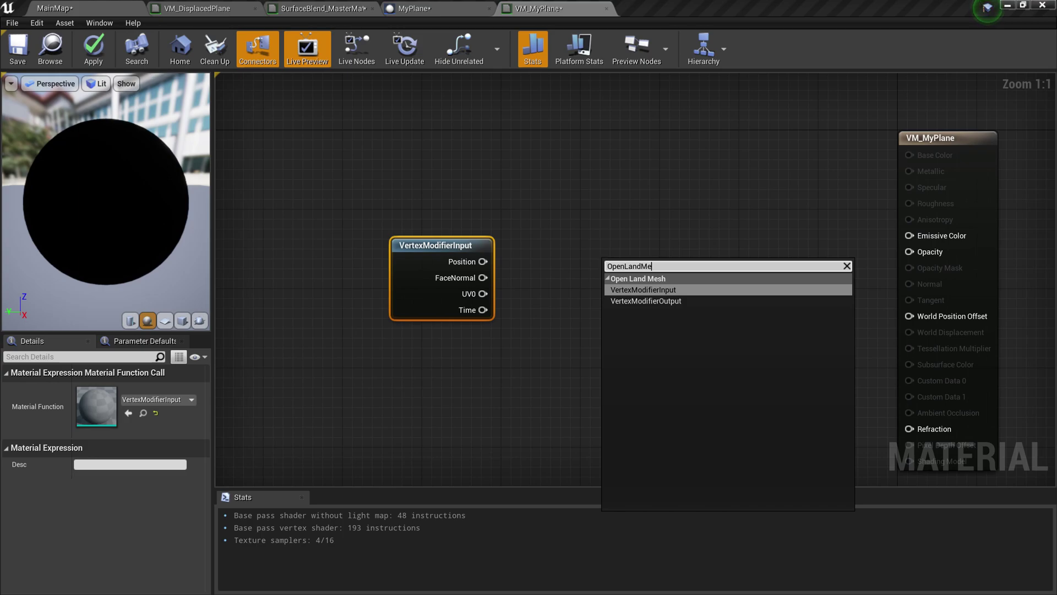
pyautogui.click(648, 302)
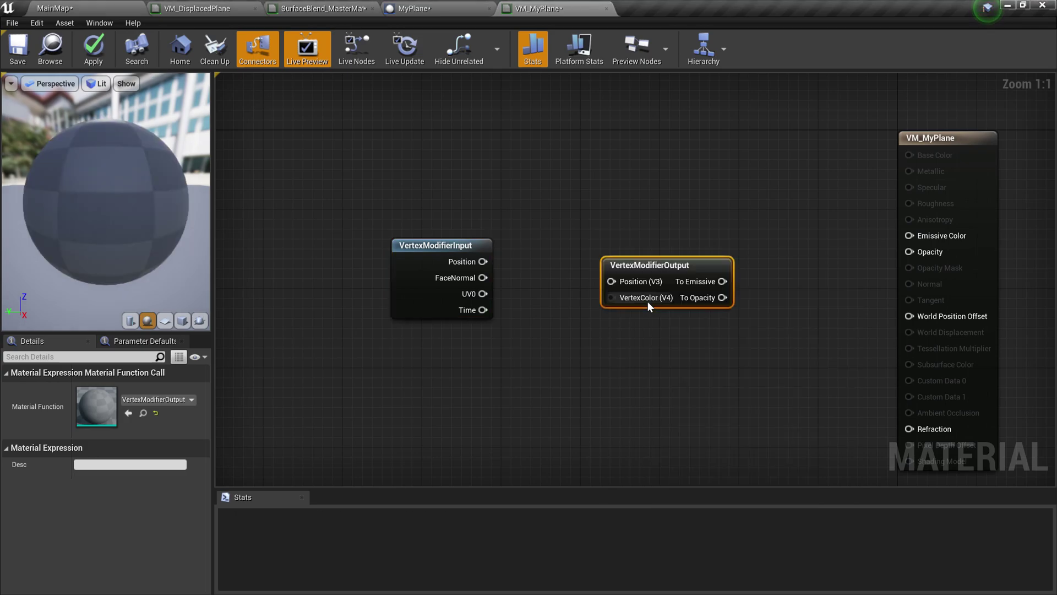
# - Wire Position to Position (V3), To Emissive to Emissive Color, To Opacity to Opacity, and save
pyautogui.moveTo(474, 263); pyautogui.dragTo(609, 264)
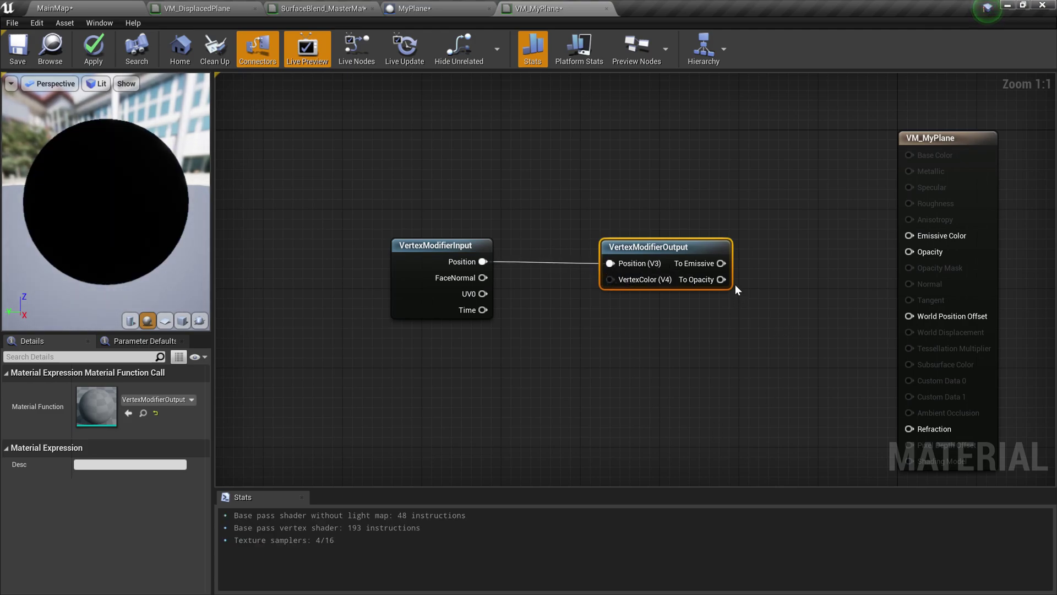
pyautogui.moveTo(715, 264); pyautogui.dragTo(913, 238)
pyautogui.moveTo(721, 280); pyautogui.dragTo(910, 252)
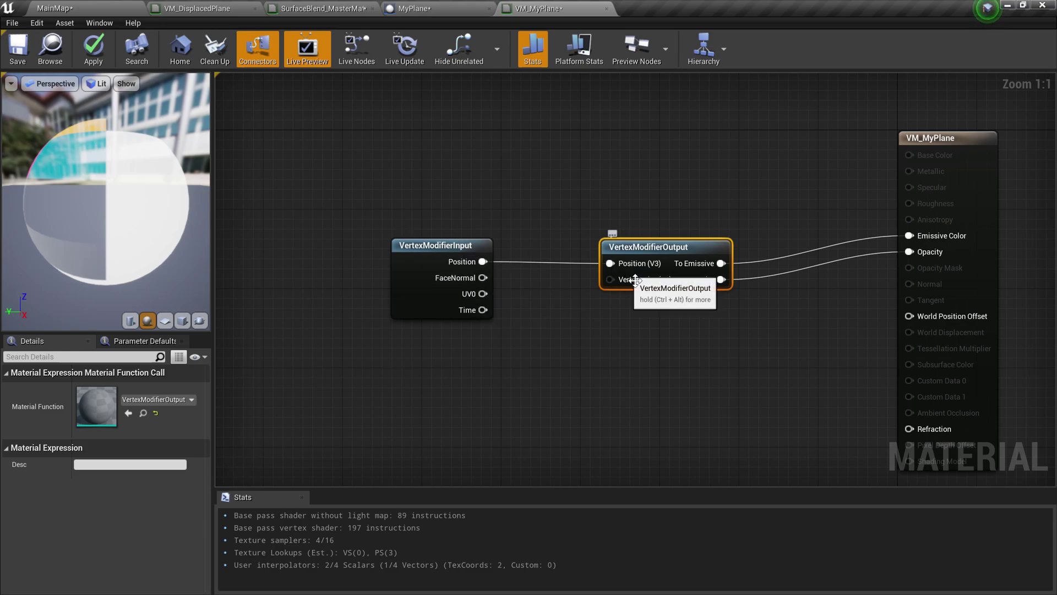
pyautogui.moveTo(590, 264); pyautogui.dragTo(591, 263)
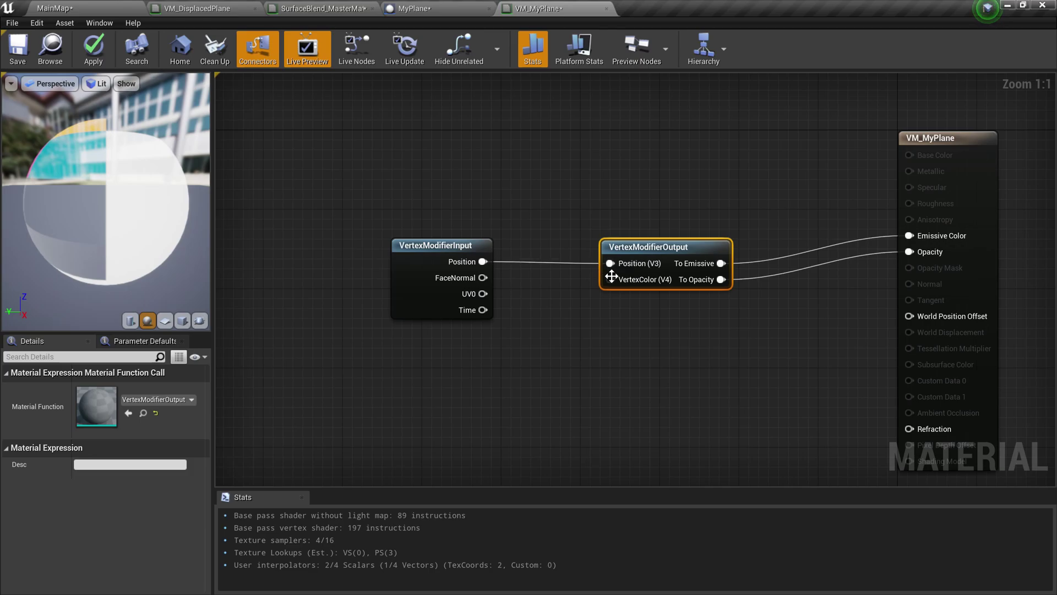
pyautogui.click(14, 55)
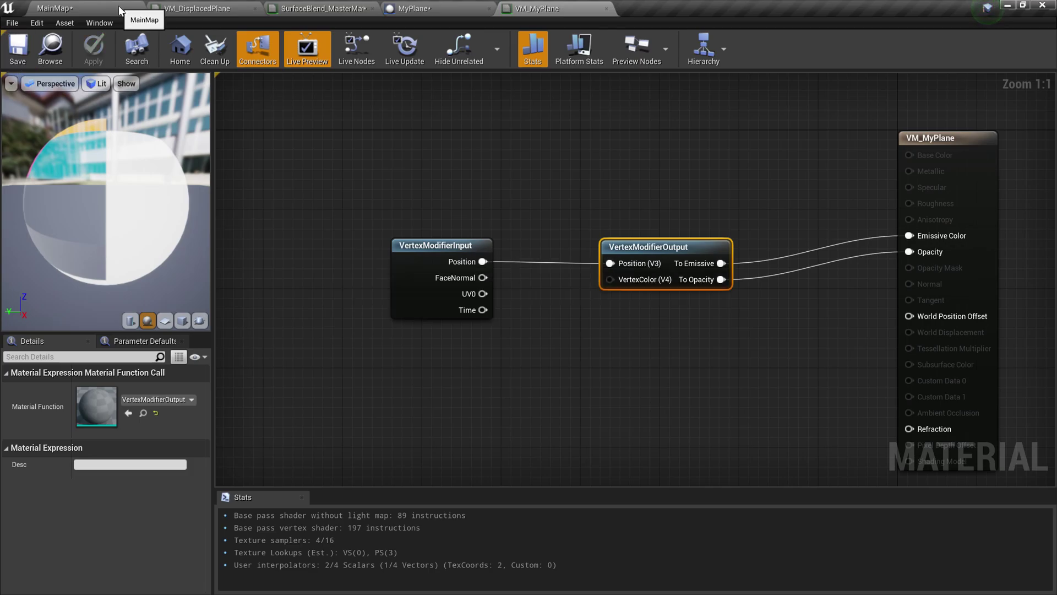
# - Recompile the MyPlane blueprint, then move VertexModifierInput left in VM_MyPlane
pyautogui.click(457, 8)
pyautogui.click(270, 53)
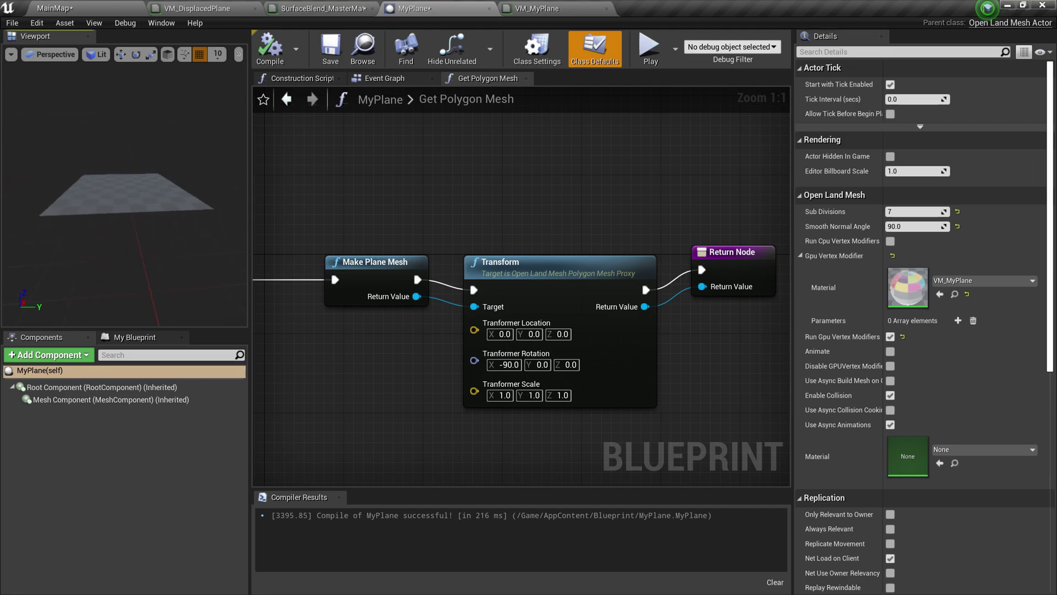
pyautogui.click(537, 9)
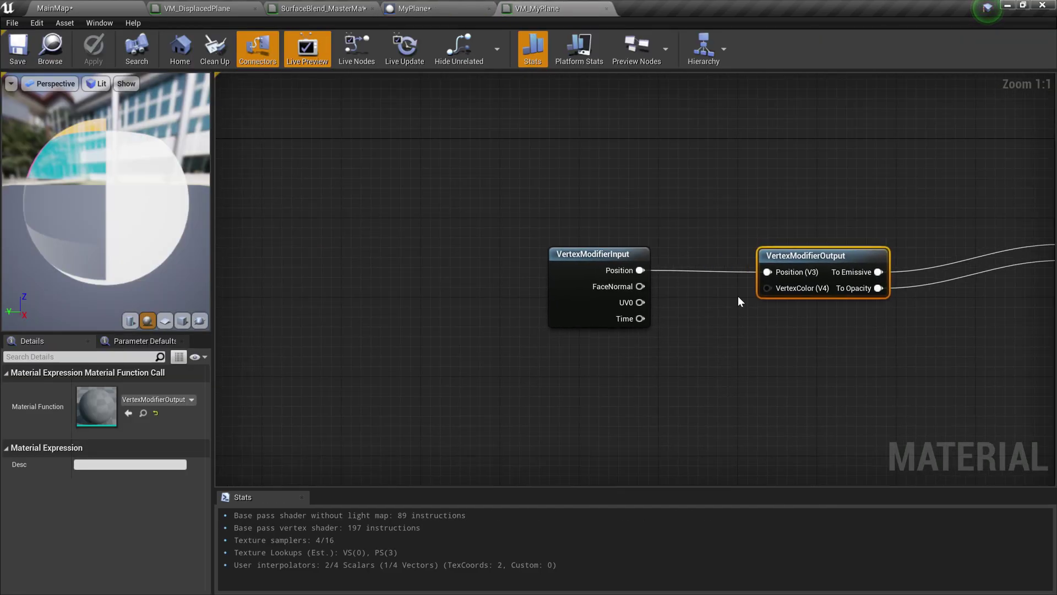
pyautogui.moveTo(611, 262); pyautogui.dragTo(385, 263)
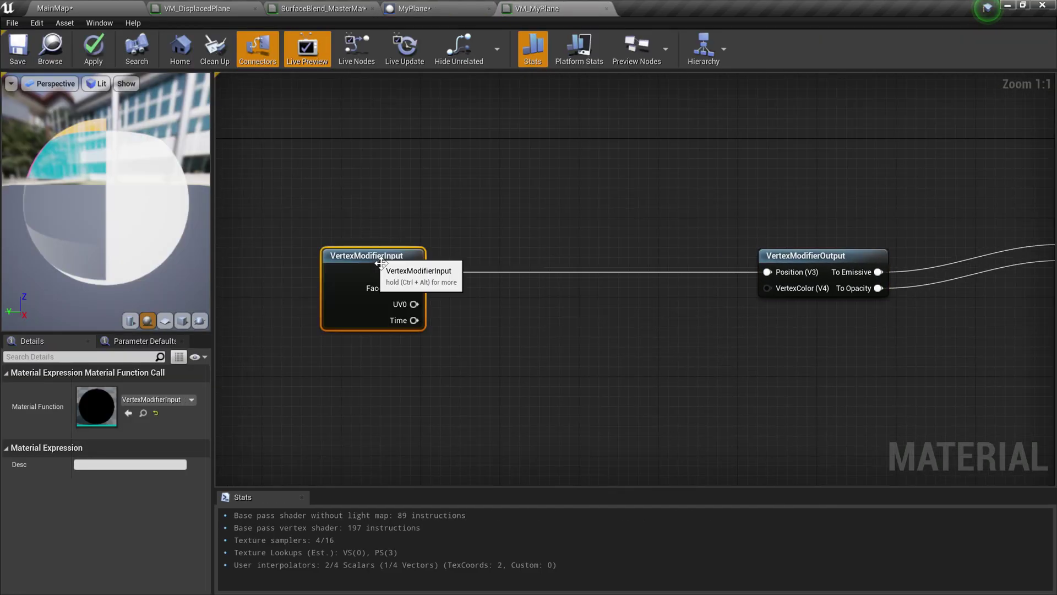
# - Add a Texture Sample node and arrange it beside the VertexModifierInput node
pyautogui.rightClick(547, 332)
pyautogui.write('texture sample')
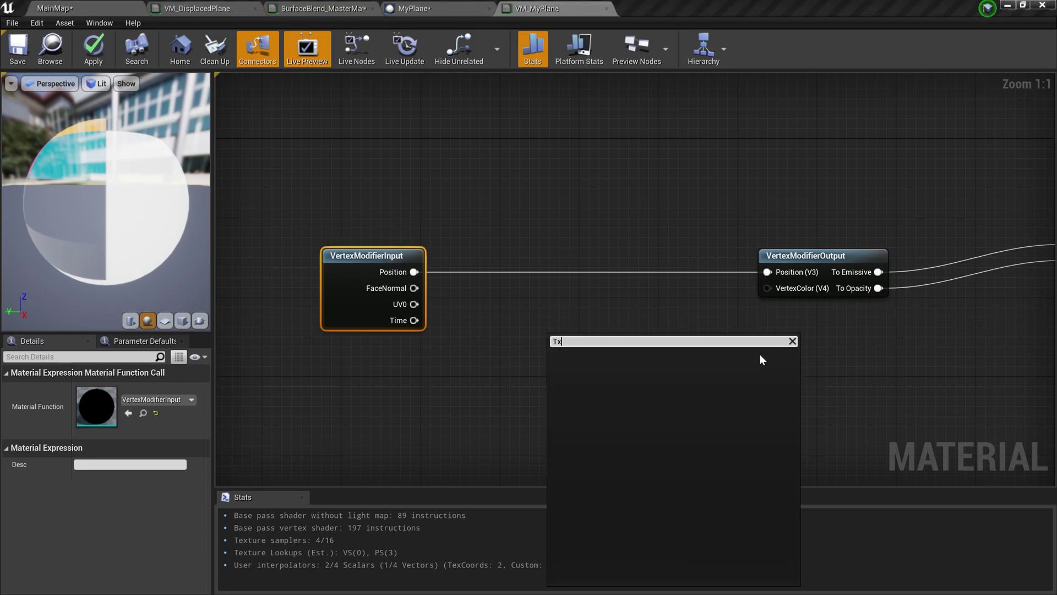
pyautogui.press('Return')
pyautogui.scroll(-1, 677, 369)
pyautogui.moveTo(762, 429); pyautogui.dragTo(866, 342, button='right')
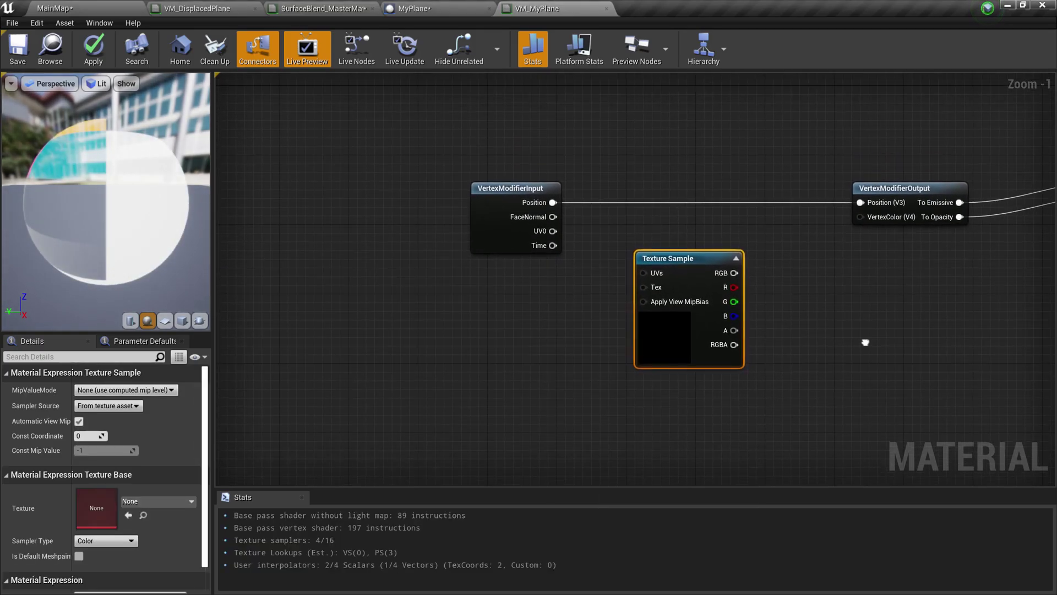
pyautogui.moveTo(532, 205); pyautogui.dragTo(472, 168)
pyautogui.moveTo(710, 295); pyautogui.dragTo(697, 319)
# - Multiply the texture's red channel by a constant 10, then multiply that by FaceNormal
pyautogui.write('multiply')
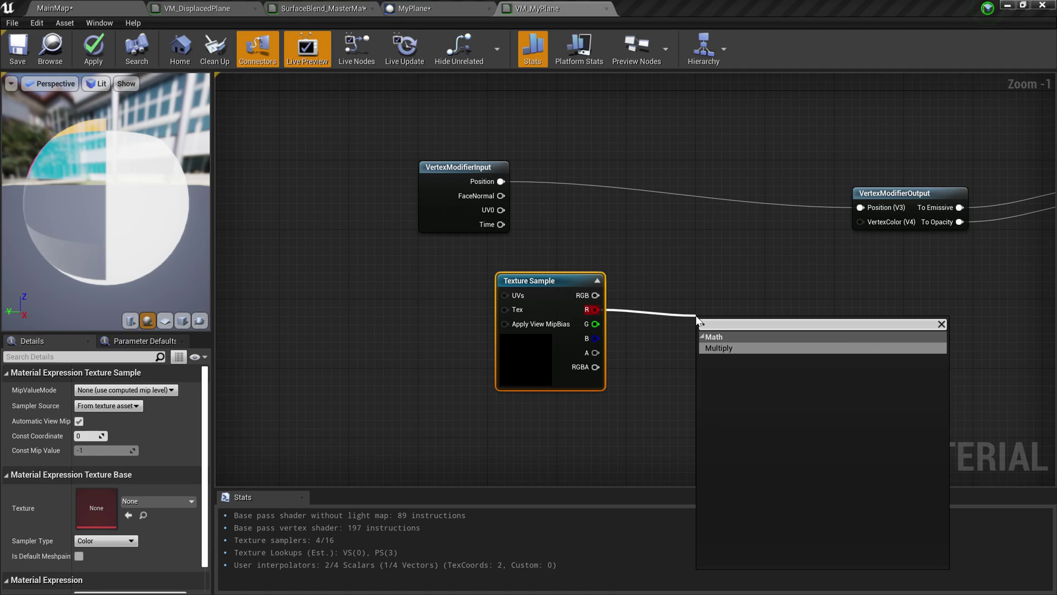
pyautogui.press('Return')
pyautogui.click(673, 369)
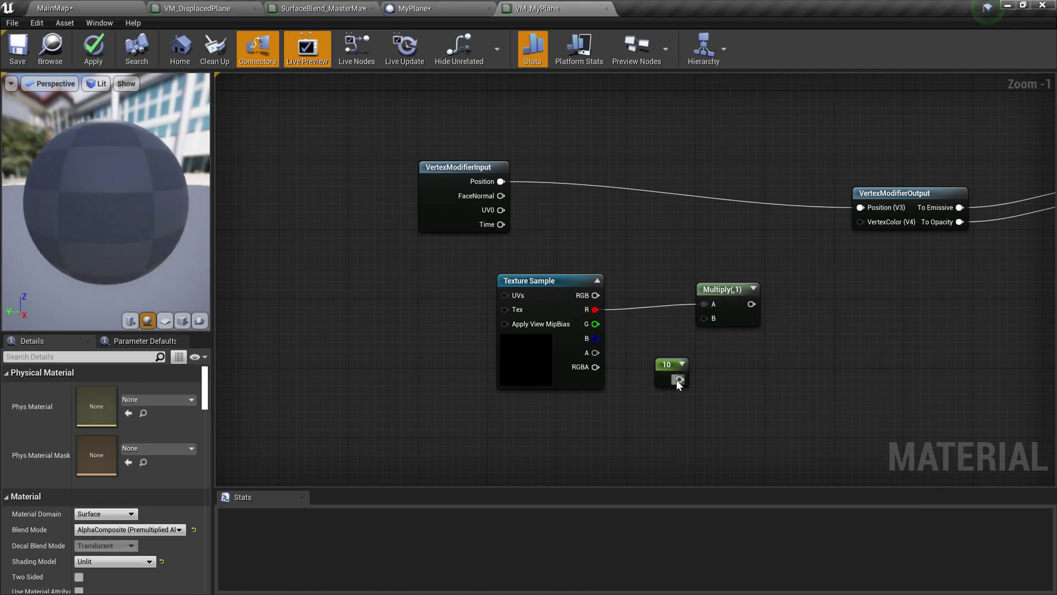
pyautogui.moveTo(680, 379); pyautogui.dragTo(718, 298)
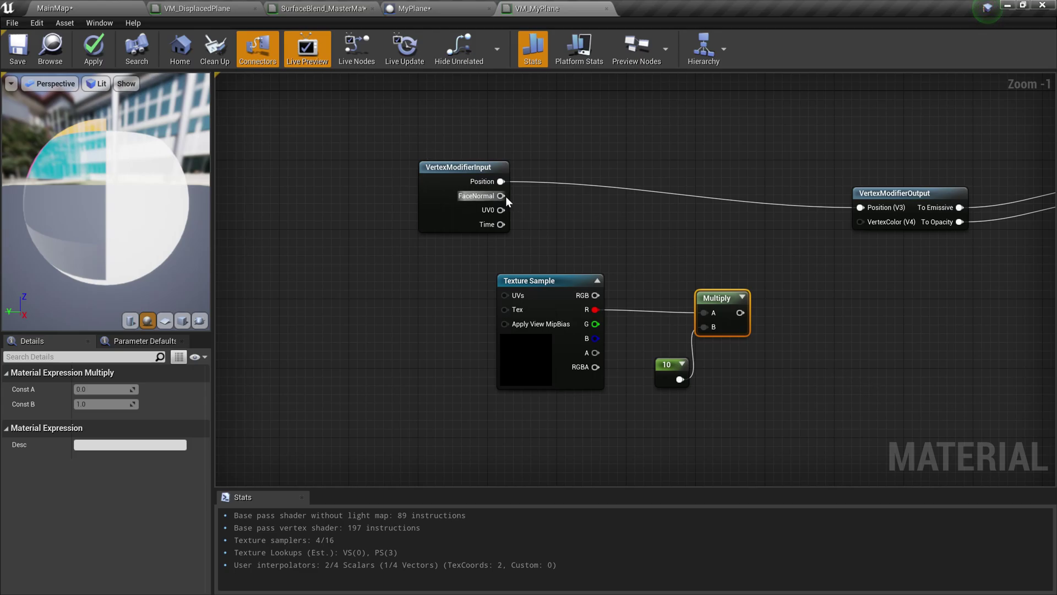
pyautogui.moveTo(504, 196); pyautogui.dragTo(785, 259)
pyautogui.write('mu')
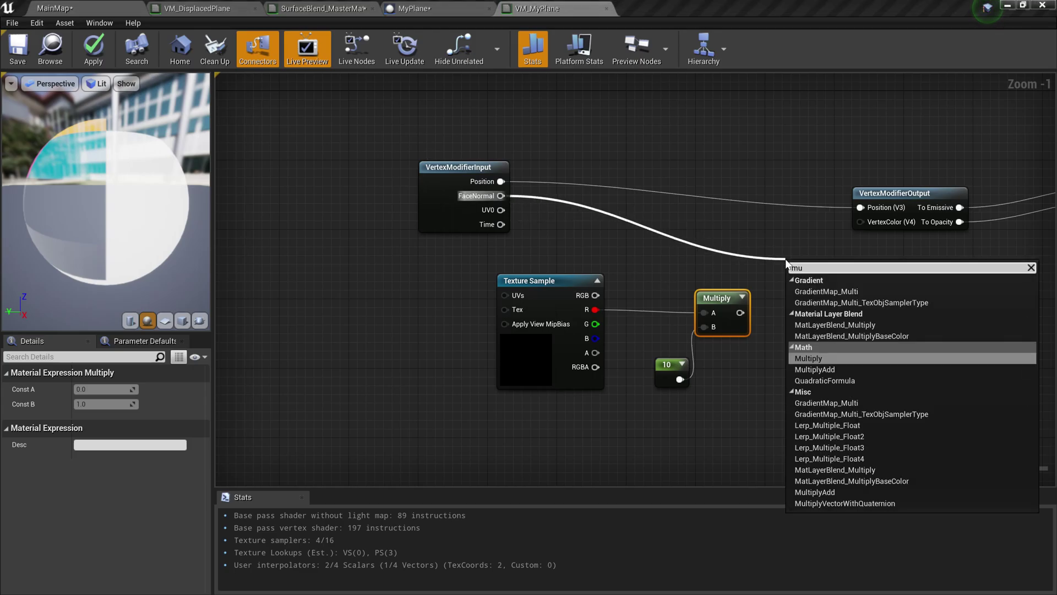
pyautogui.press('Return')
pyautogui.moveTo(741, 312); pyautogui.dragTo(798, 296)
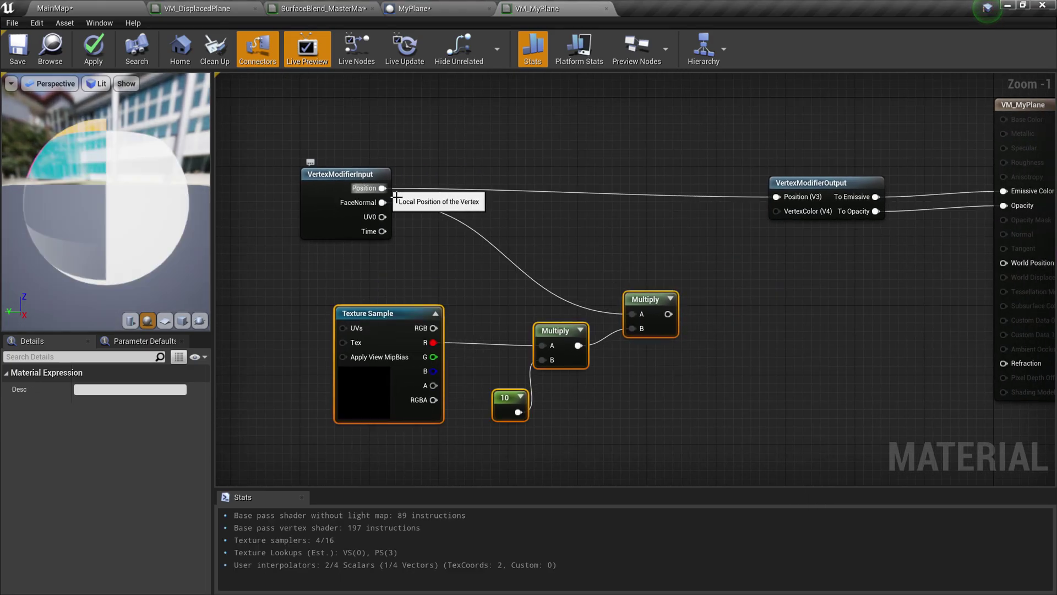
# - Add the normal offset to Position, wire it to the output Position, and connect UV0 to UVs
pyautogui.moveTo(384, 188); pyautogui.dragTo(708, 243)
pyautogui.write('add')
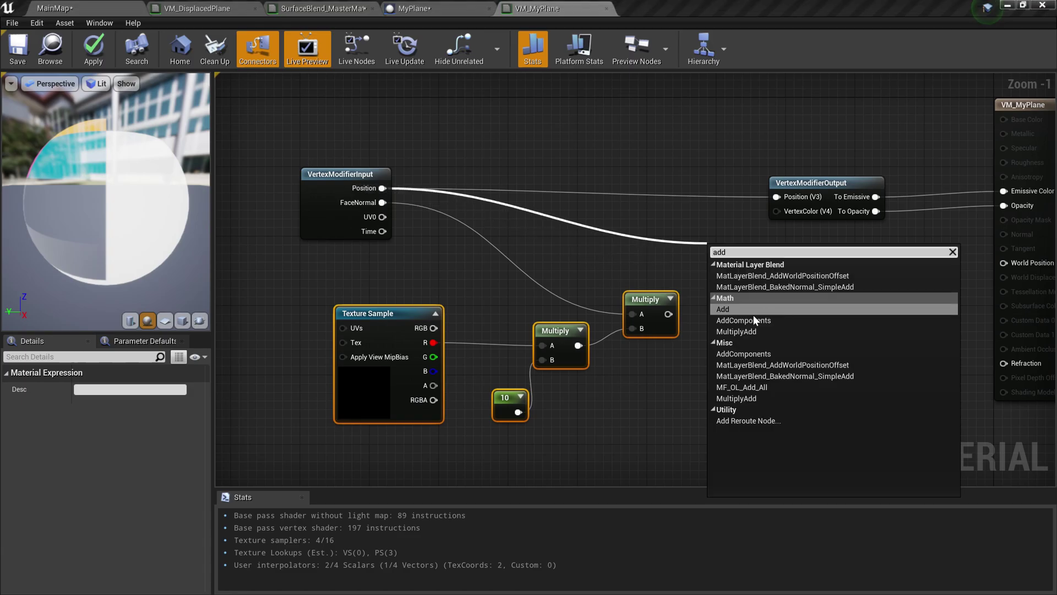
pyautogui.click(724, 310)
pyautogui.moveTo(669, 314); pyautogui.dragTo(776, 197)
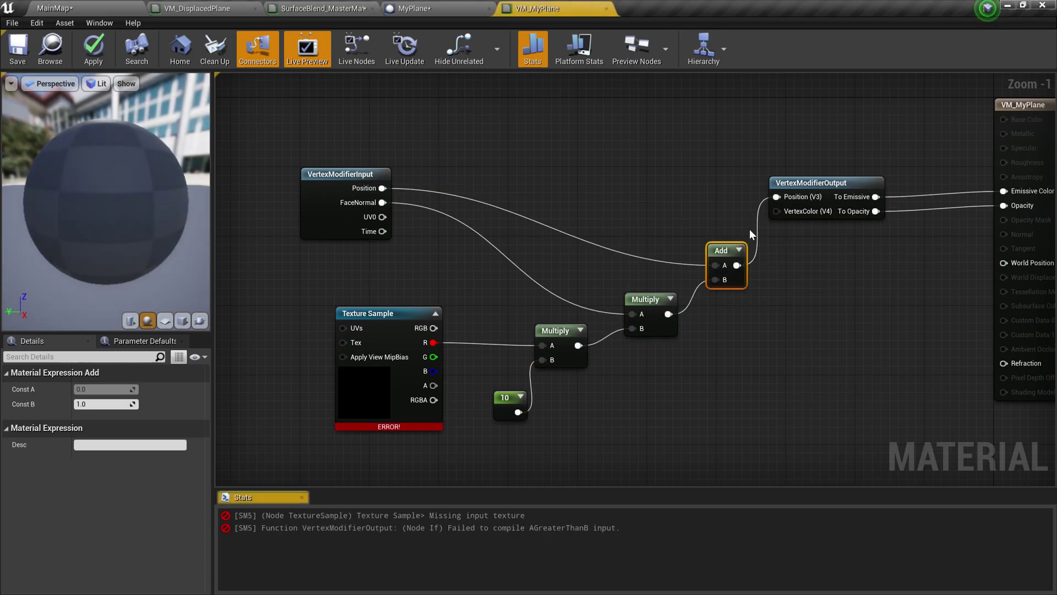
pyautogui.moveTo(352, 179); pyautogui.dragTo(510, 168, button='right')
pyautogui.moveTo(511, 168); pyautogui.dragTo(388, 168)
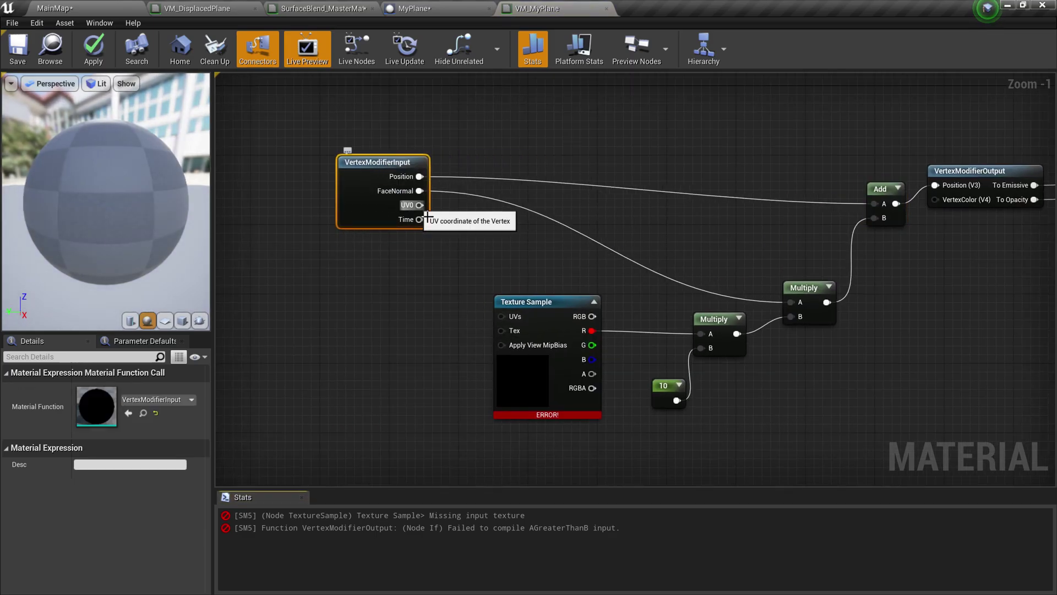
pyautogui.moveTo(419, 205); pyautogui.dragTo(505, 318)
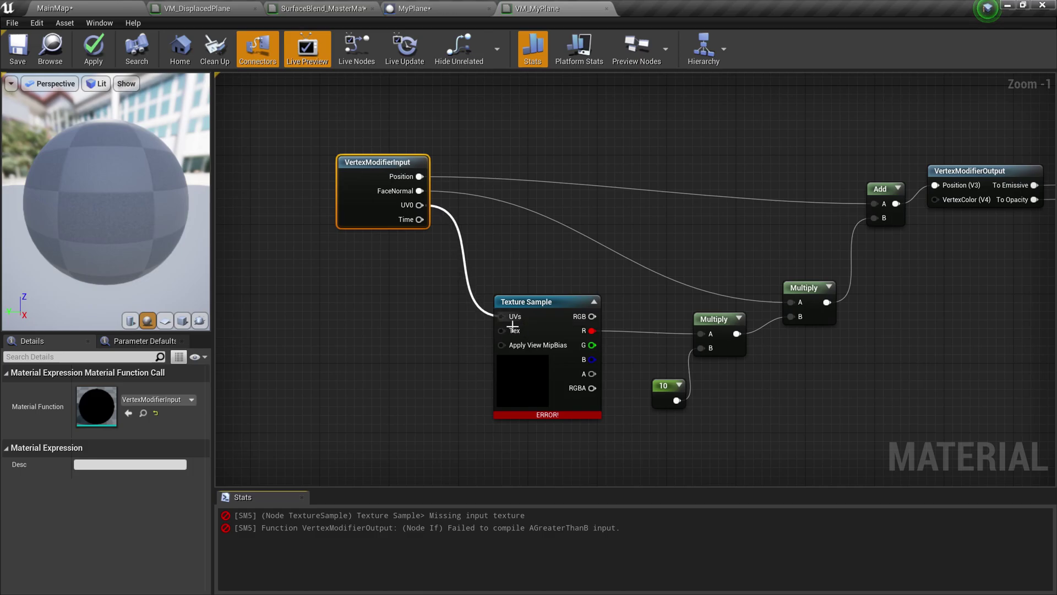
# - Assign the Displacement_4K_uk1medslw texture to the Texture Sample and compile MyPlane
pyautogui.click(544, 336)
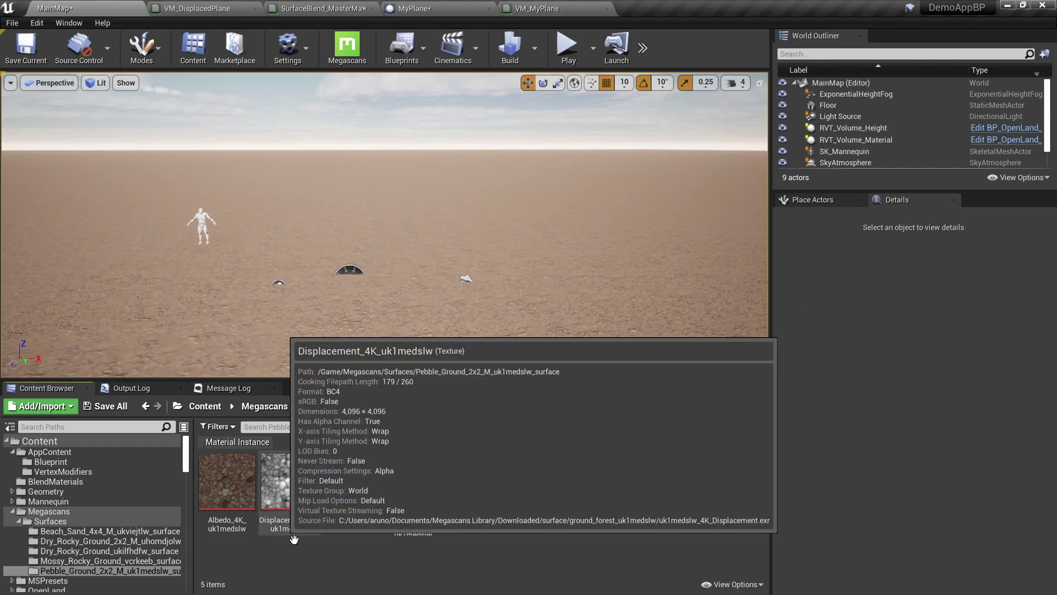
pyautogui.click(289, 487)
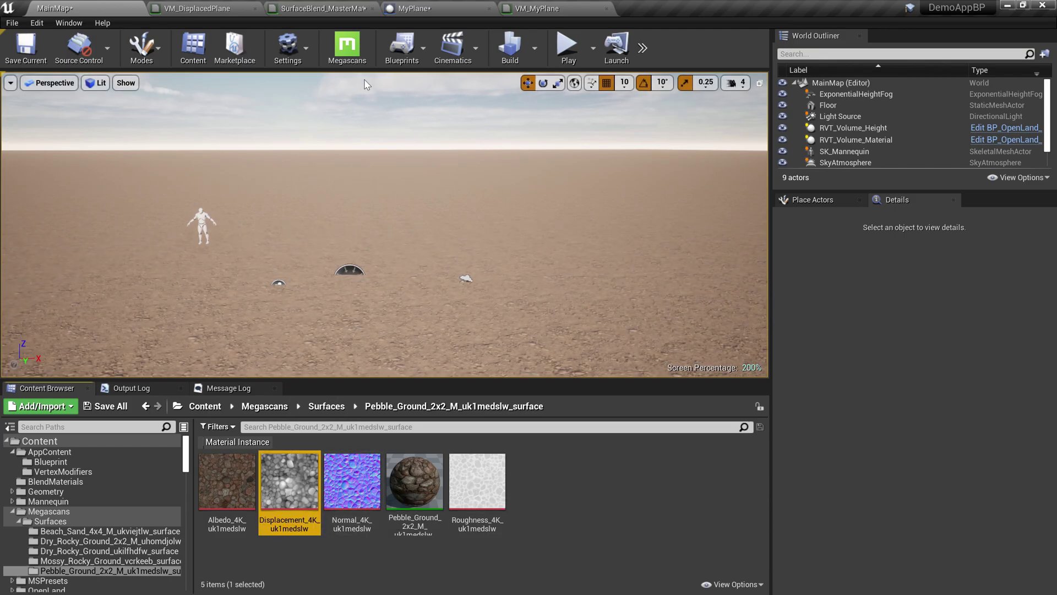
pyautogui.click(571, 9)
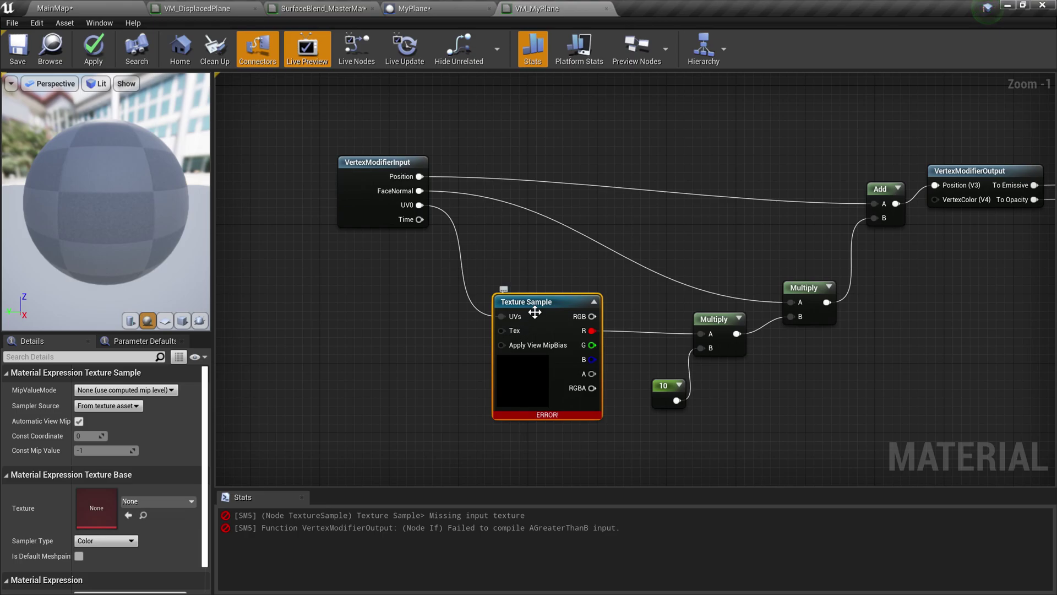
pyautogui.click(127, 515)
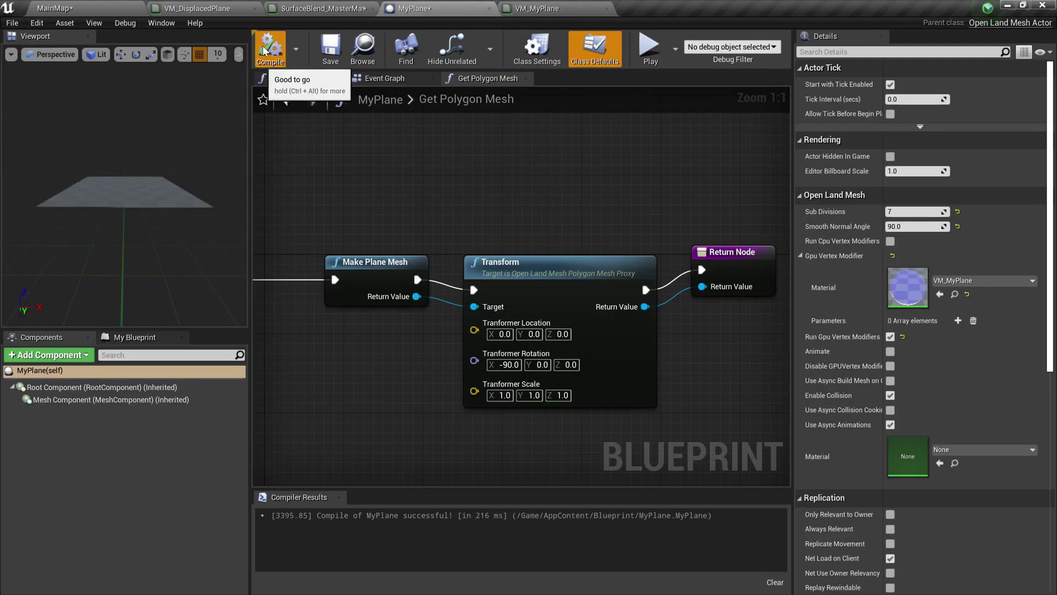
pyautogui.click(270, 49)
# - Inspect the displaced preview mesh, then select MyPlane in the level and edit its X scale
pyautogui.moveTo(121, 211); pyautogui.dragTo(199, 157)
pyautogui.moveTo(249, 213); pyautogui.dragTo(312, 214)
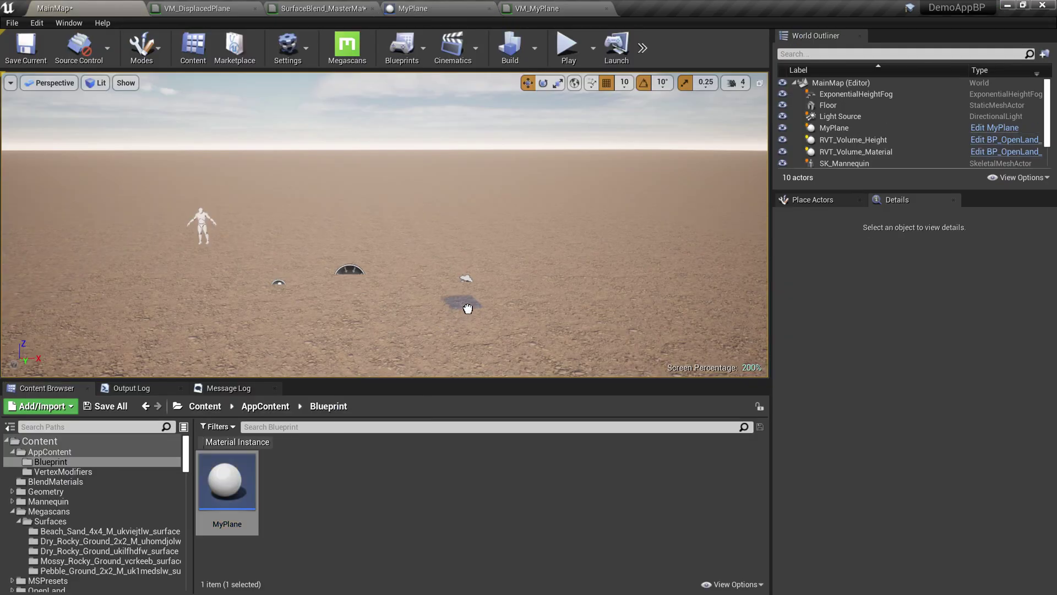
pyautogui.click(467, 308)
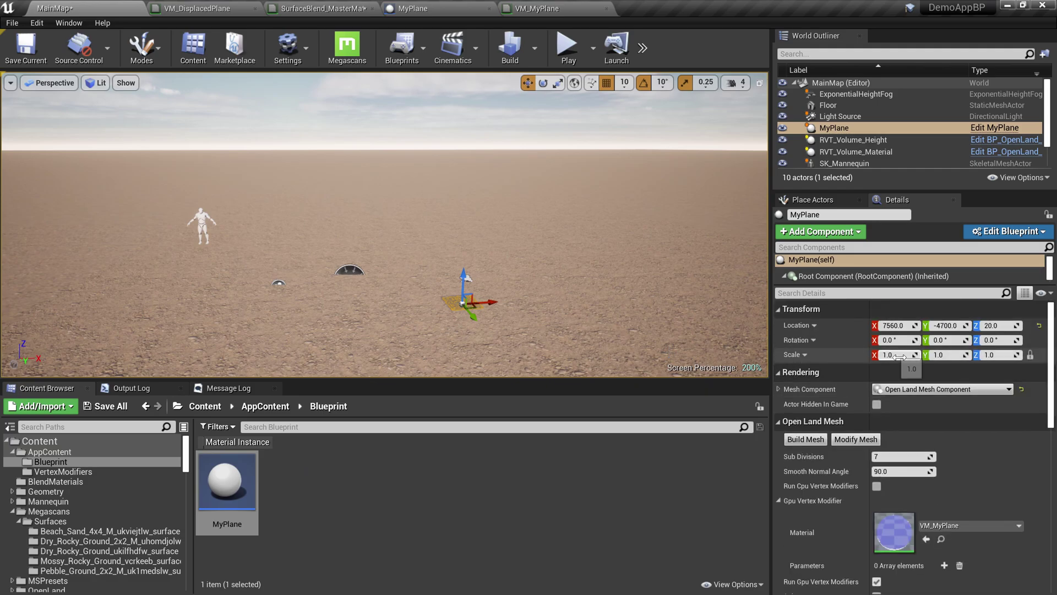
pyautogui.click(893, 354)
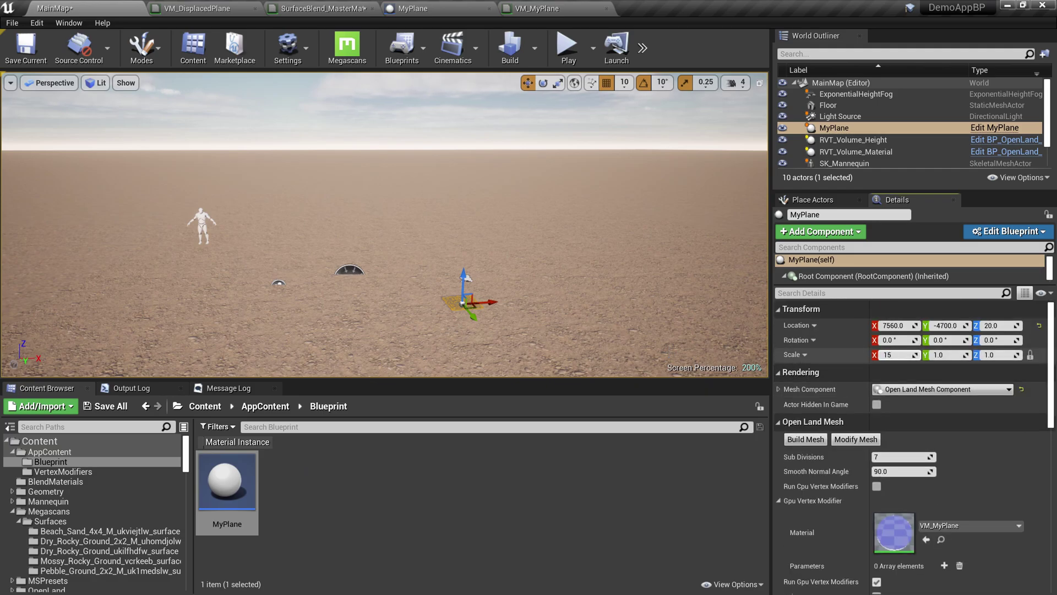
# - Set MyPlane's X scale to 15 and look over the enlarged displaced surface
pyautogui.press('Return')
pyautogui.click(630, 249)
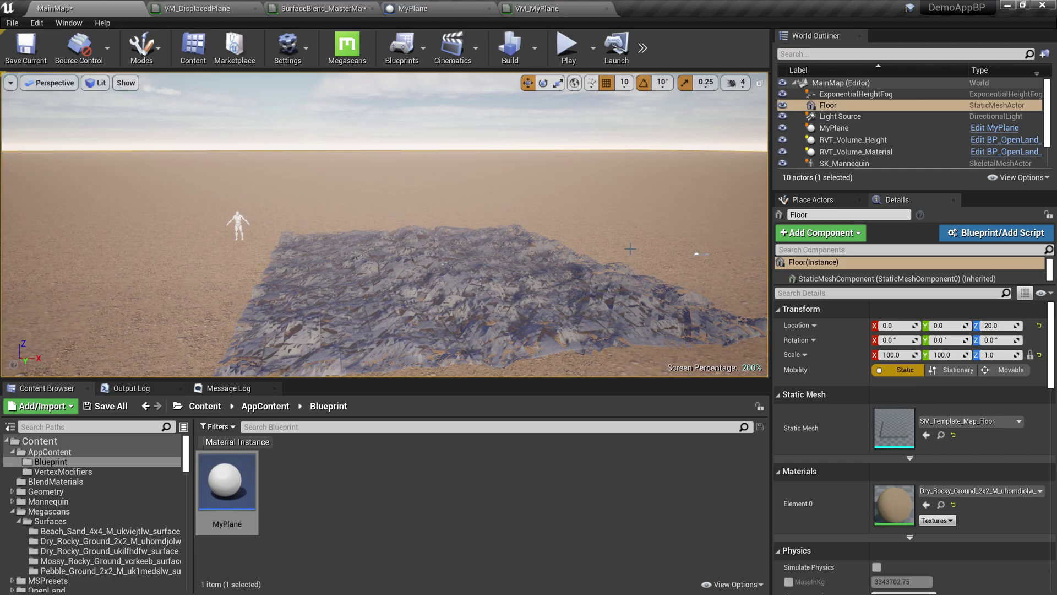
pyautogui.moveTo(696, 254); pyautogui.dragTo(677, 243, button='right')
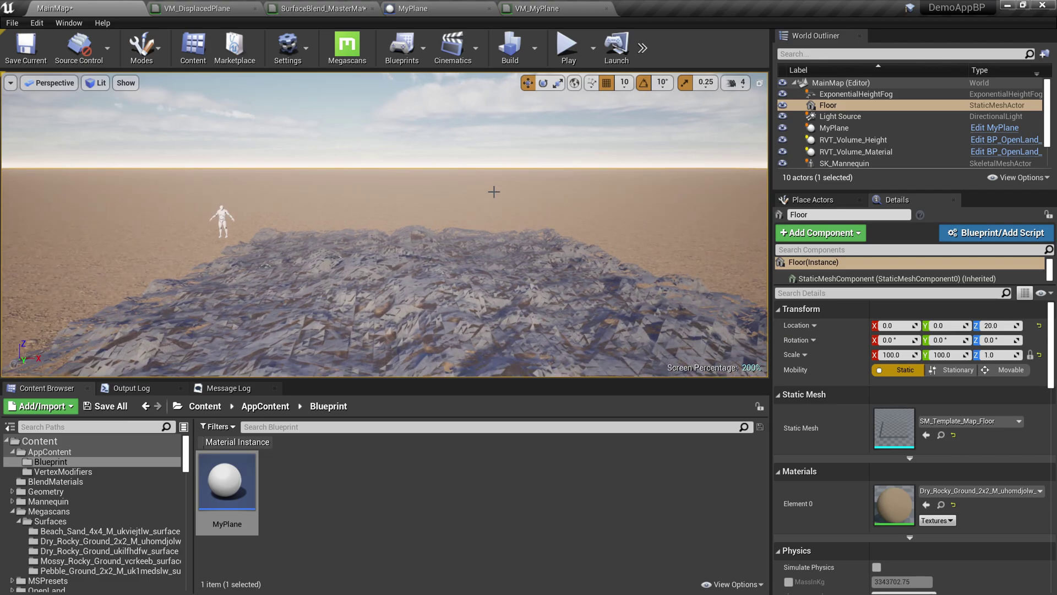
pyautogui.click(537, 8)
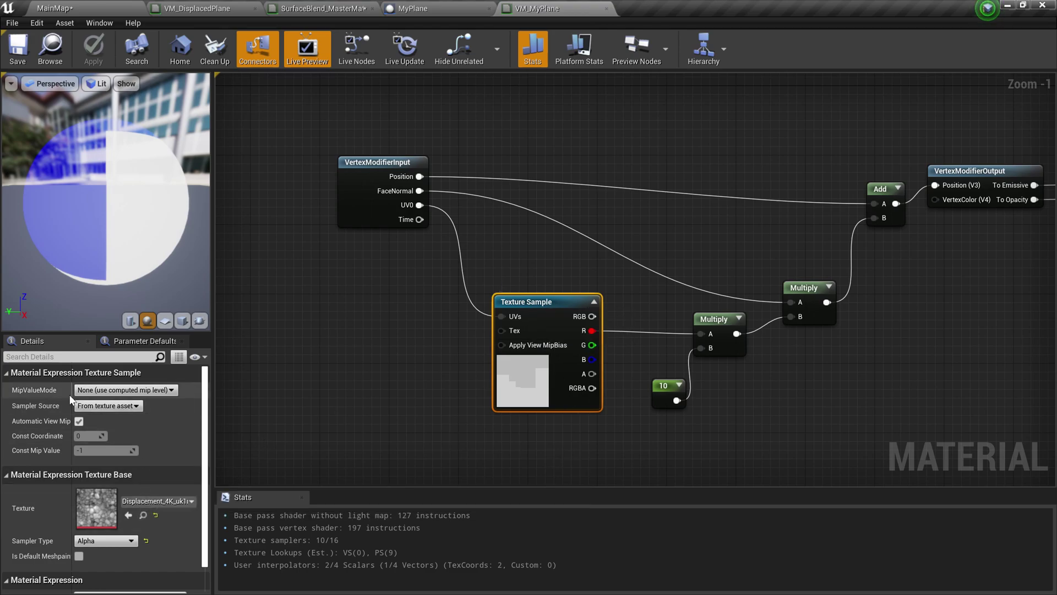
# - Set the Texture Sample's MipValueMode to MipLevel (absolute, 0 is full resolution)
pyautogui.click(110, 390)
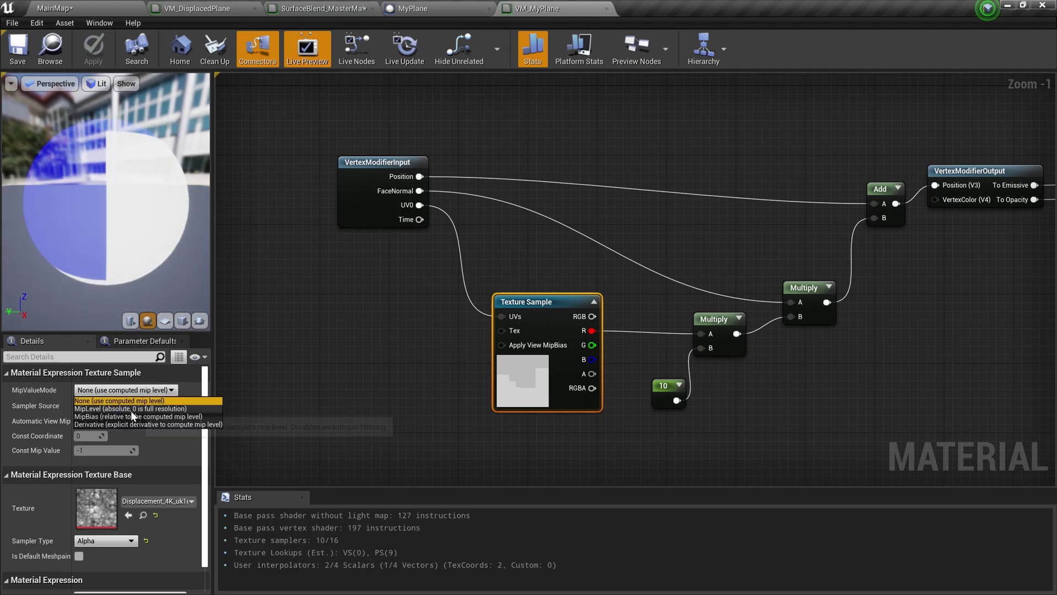
pyautogui.click(110, 408)
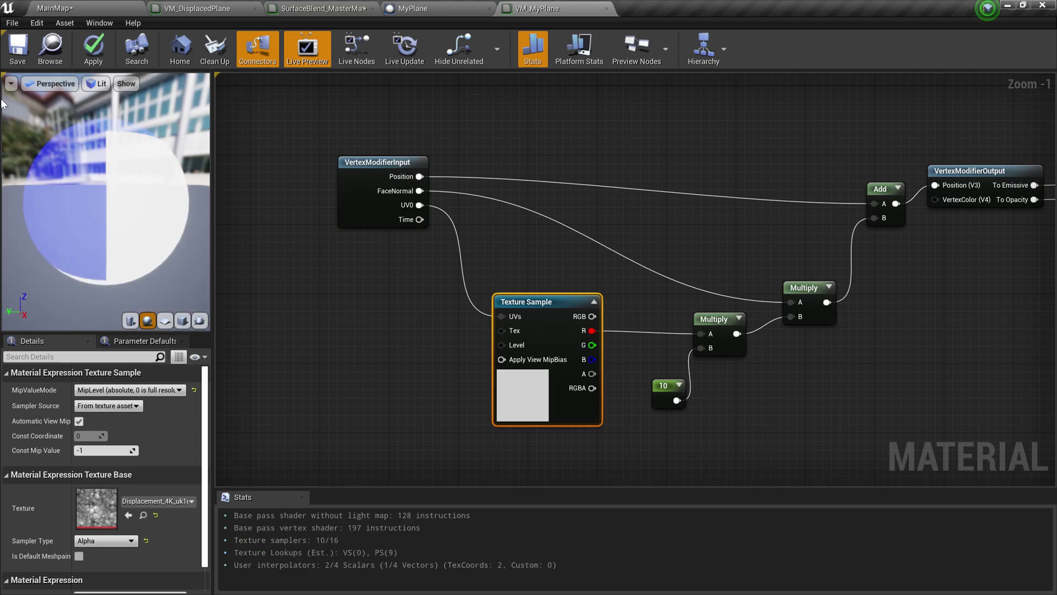
pyautogui.click(89, 13)
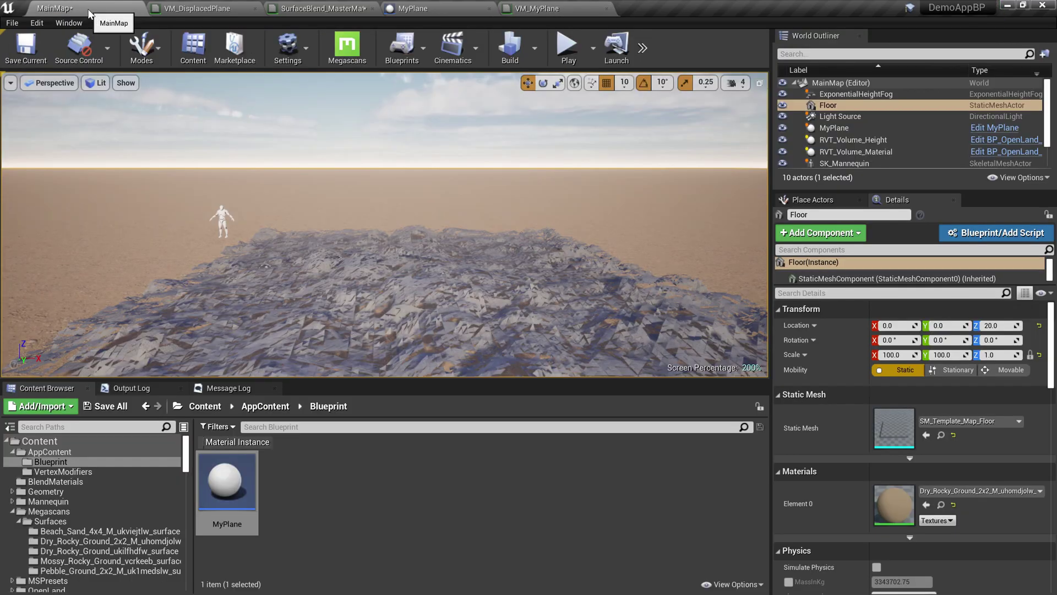
# - Select MyPlane and rebuild it with the updated displacement
pyautogui.click(465, 299)
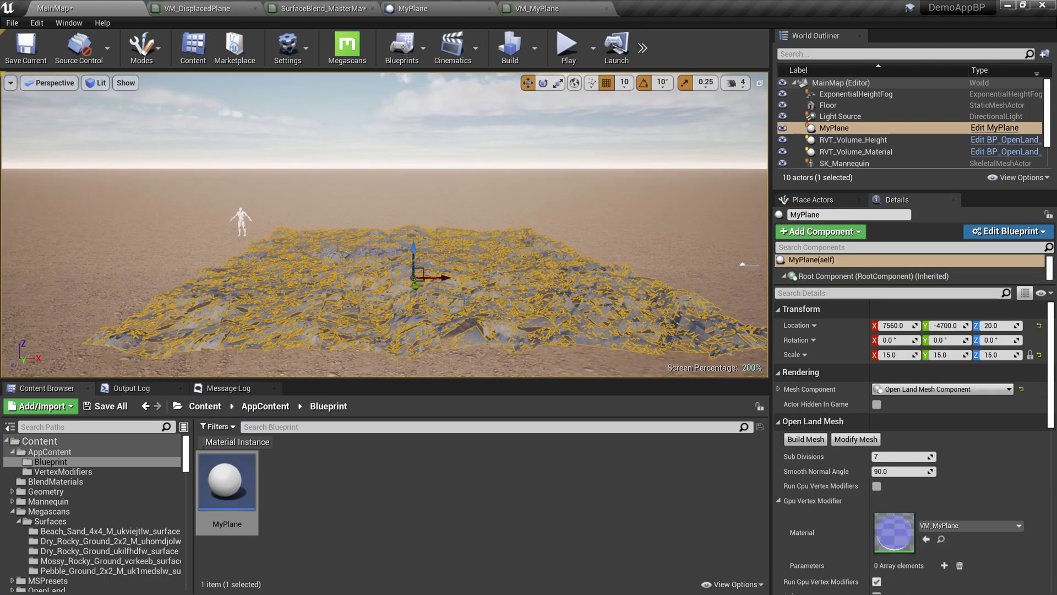
pyautogui.click(862, 440)
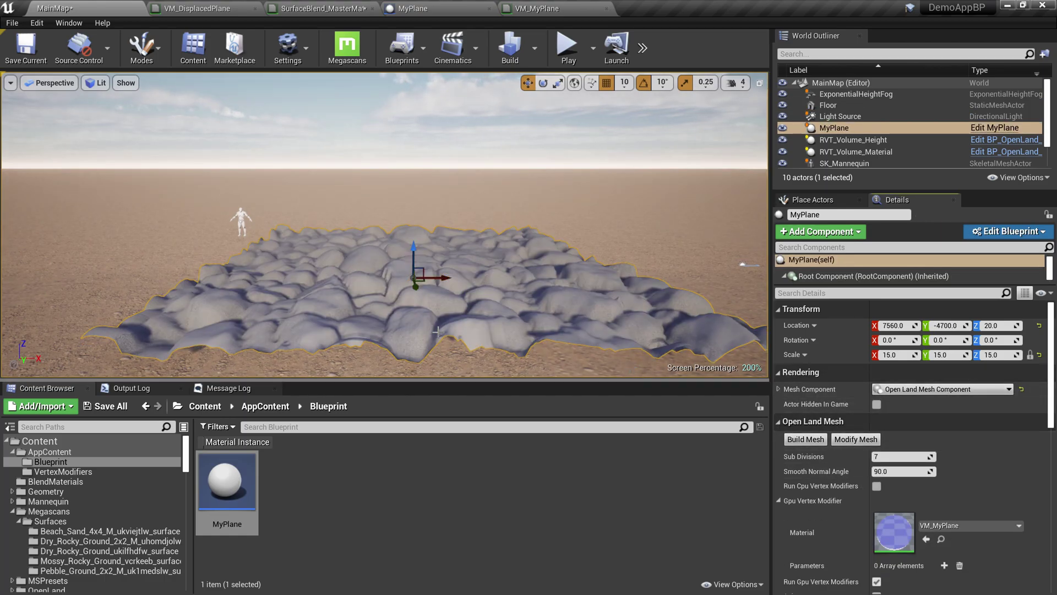
pyautogui.moveTo(436, 331); pyautogui.dragTo(396, 397, button='right')
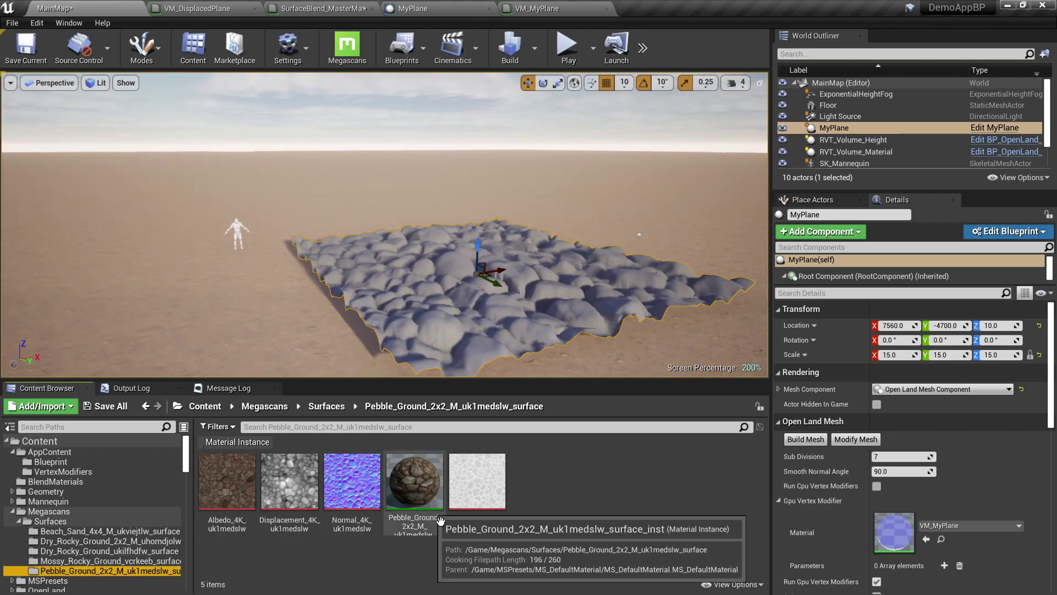
# - Apply the Pebble_Ground material to MyPlane and lower it to Z -60
pyautogui.moveTo(440, 520); pyautogui.dragTo(463, 316)
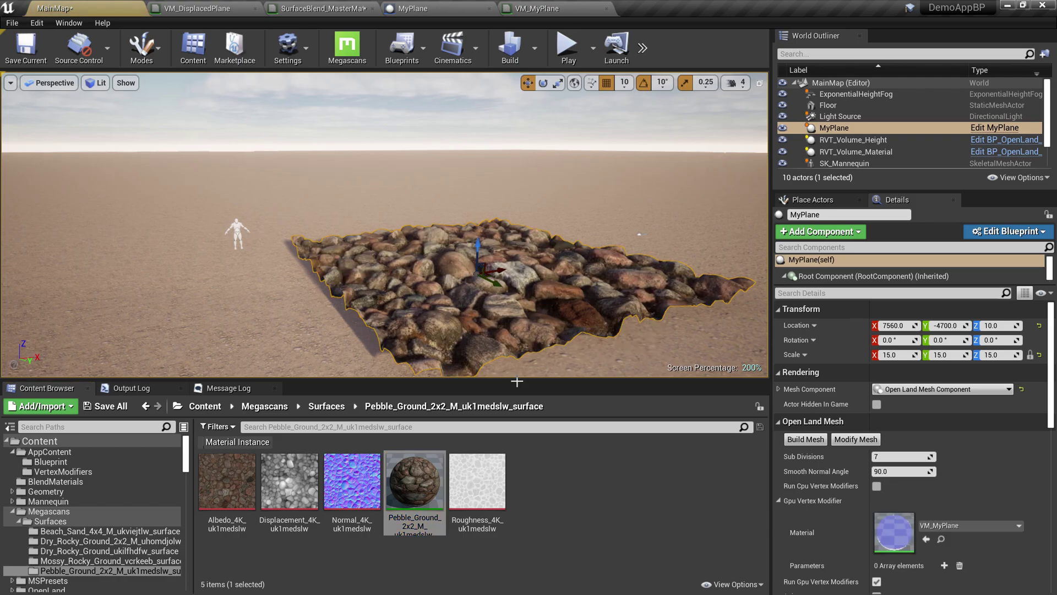
pyautogui.moveTo(463, 316); pyautogui.dragTo(456, 300, button='right')
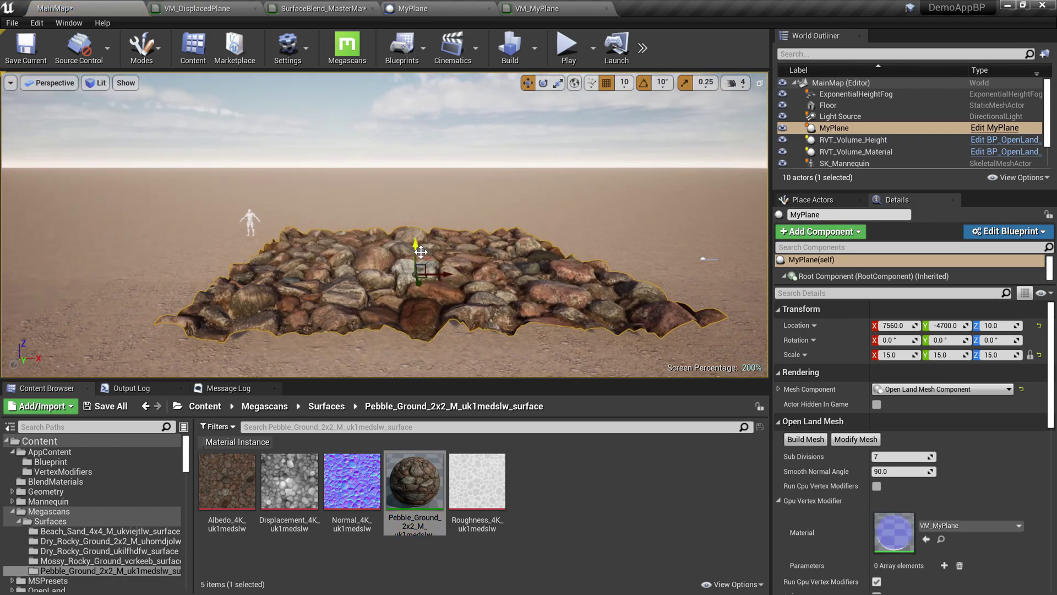
pyautogui.moveTo(421, 252); pyautogui.dragTo(435, 308)
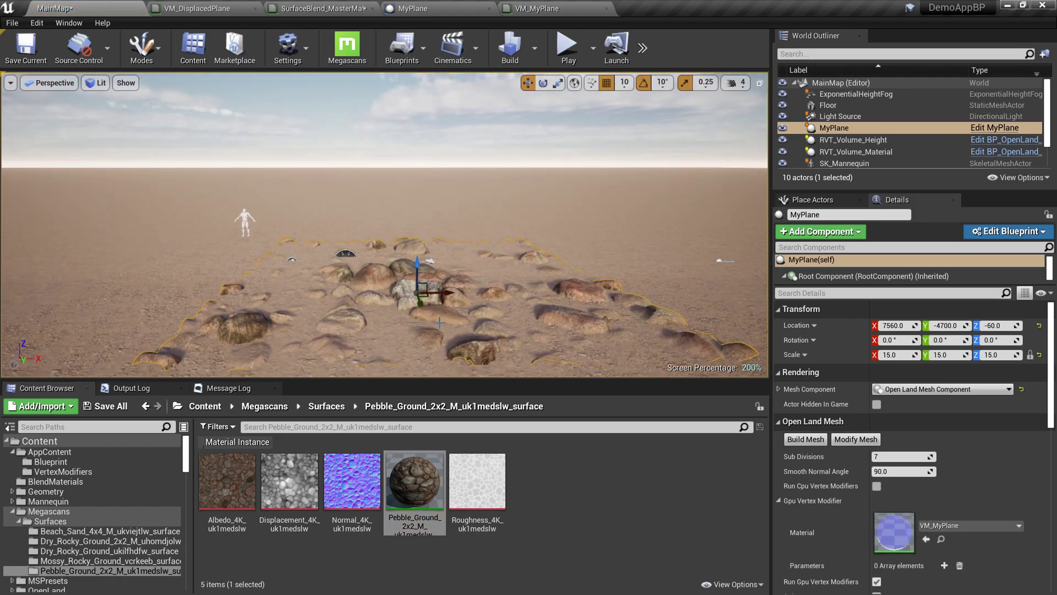
pyautogui.moveTo(440, 322); pyautogui.dragTo(430, 309, button='right')
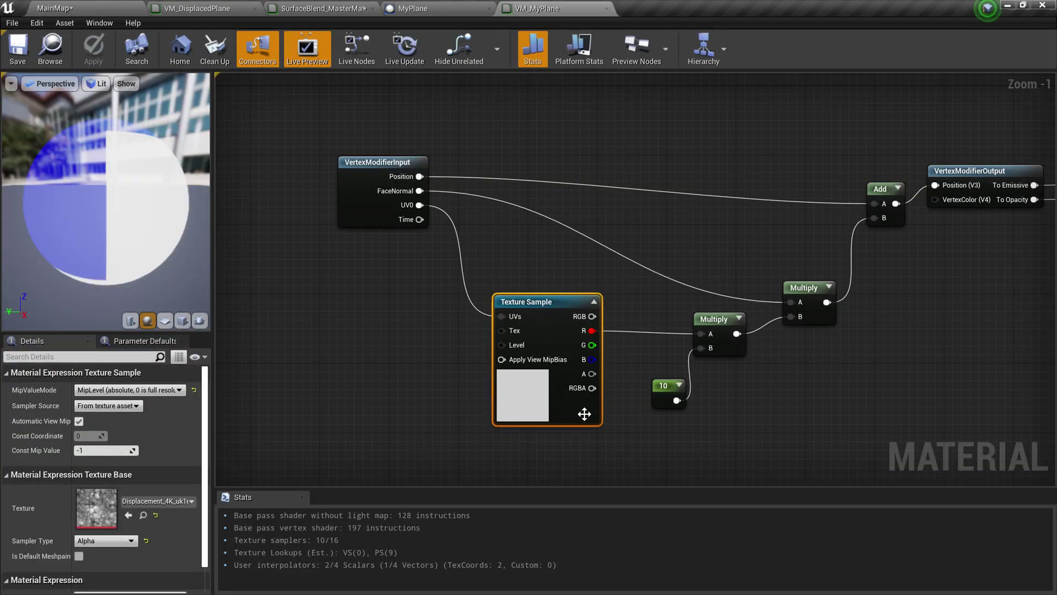
# - Convert the Texture Sample into a texture parameter named DisplacementTexture
pyautogui.moveTo(614, 449); pyautogui.dragTo(526, 193, button='right')
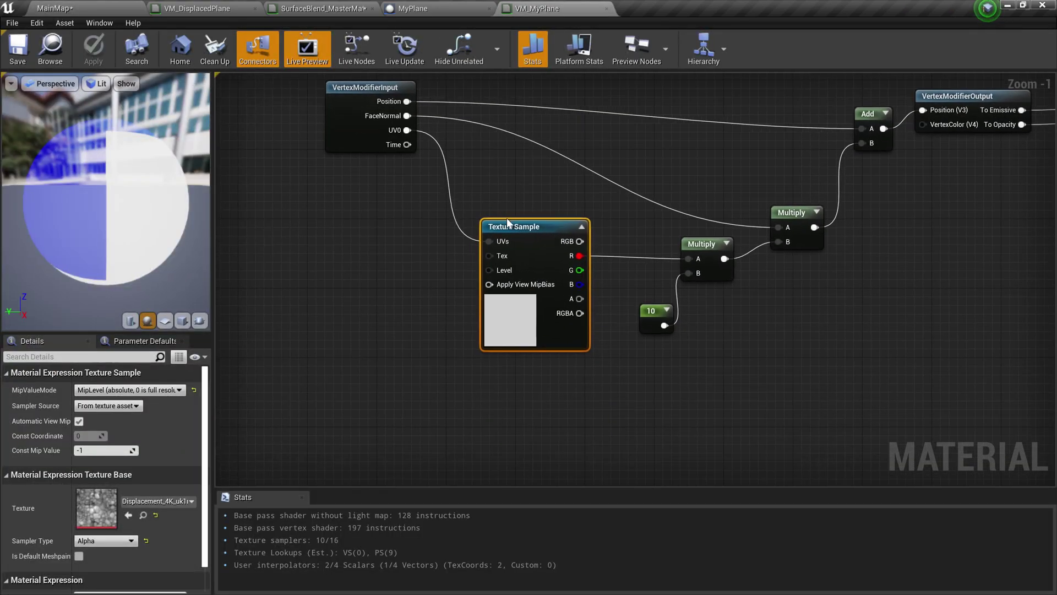
pyautogui.scroll(-1, 545, 242)
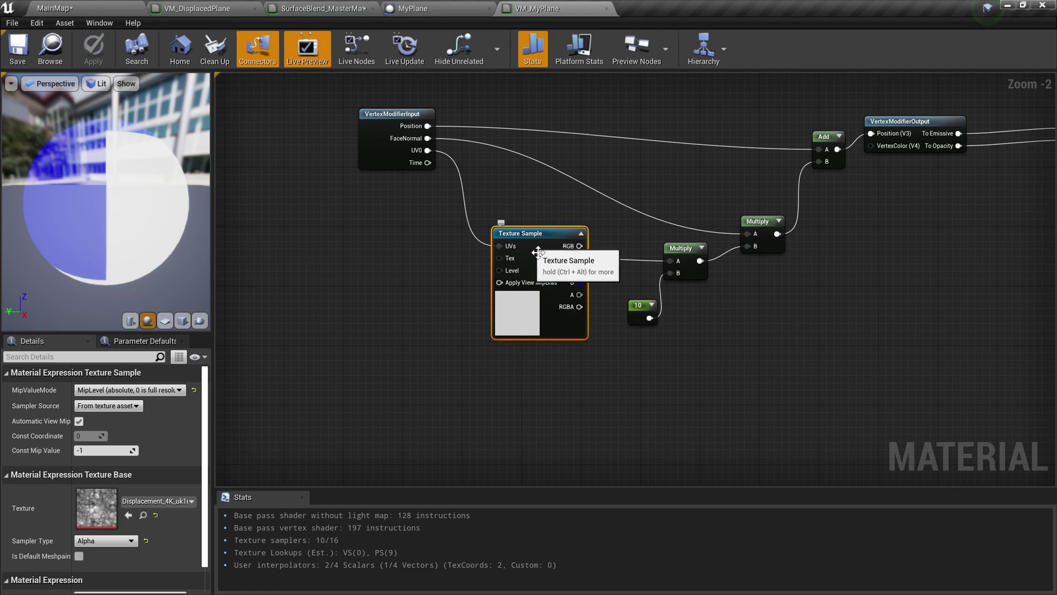
pyautogui.rightClick(540, 239)
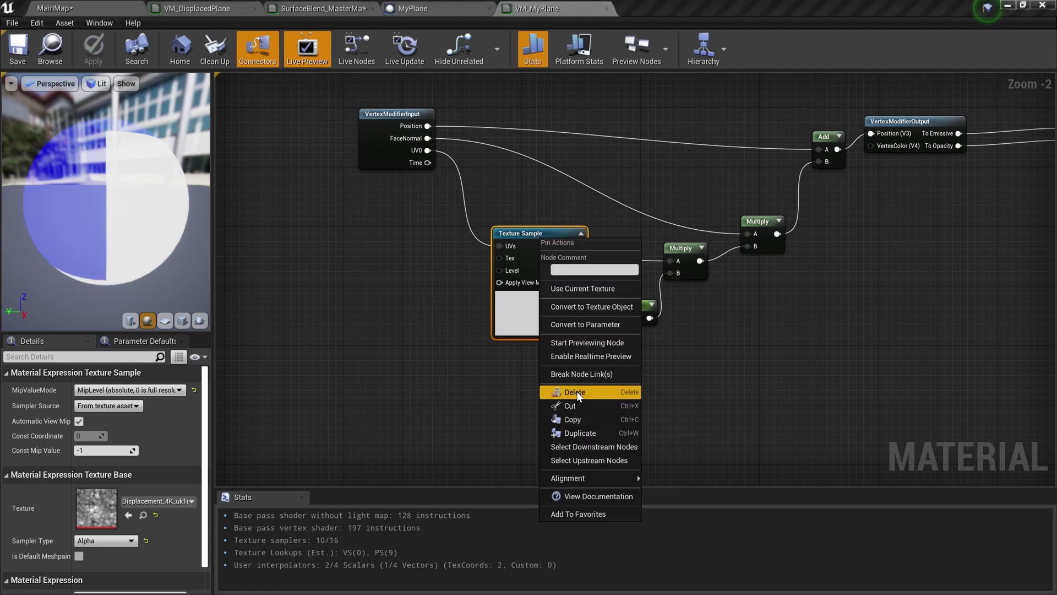
pyautogui.click(593, 325)
pyautogui.write('Di')
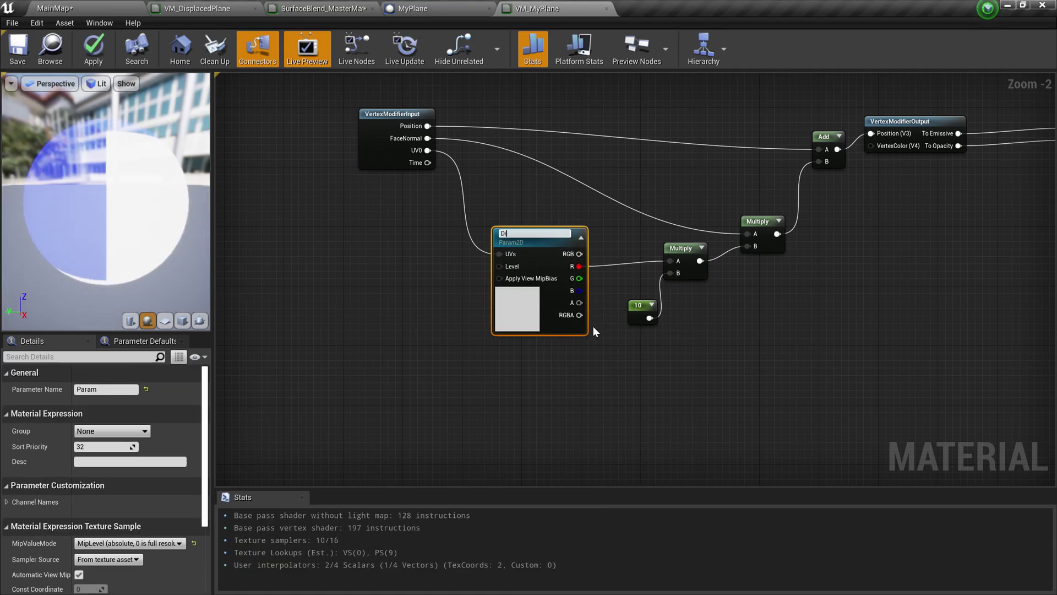
pyautogui.write('splacementTexture')
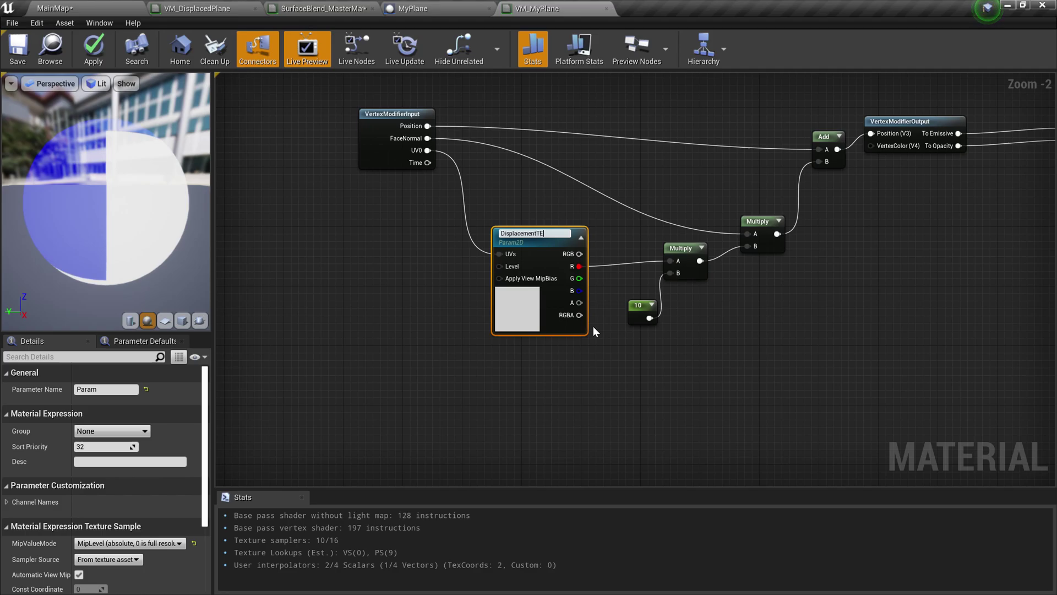
pyautogui.press('Return')
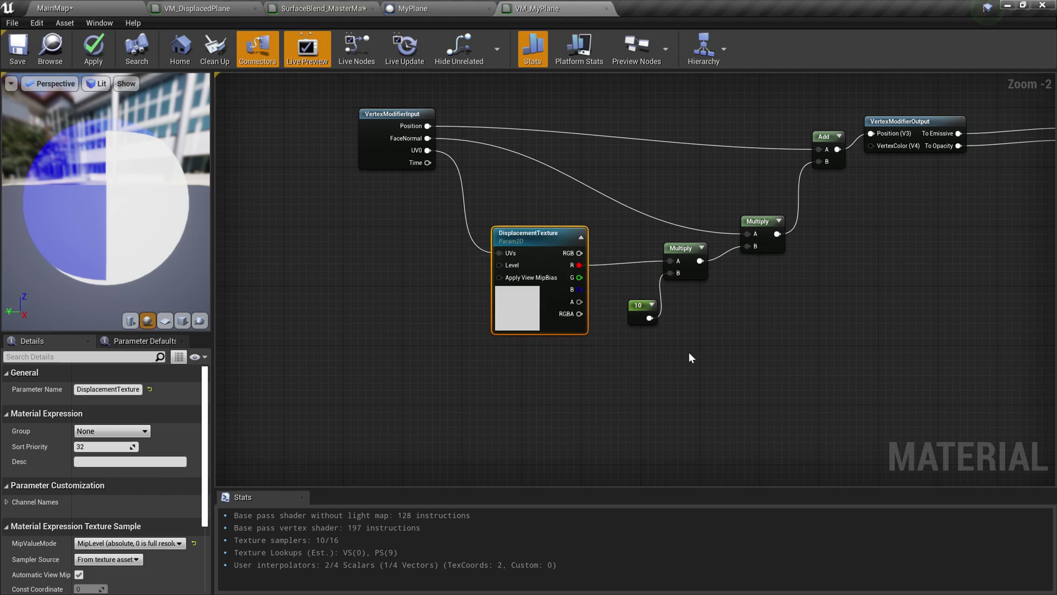
# - Convert the 10 constant into a scalar parameter named Displacement
pyautogui.click(644, 320)
pyautogui.rightClick(642, 311)
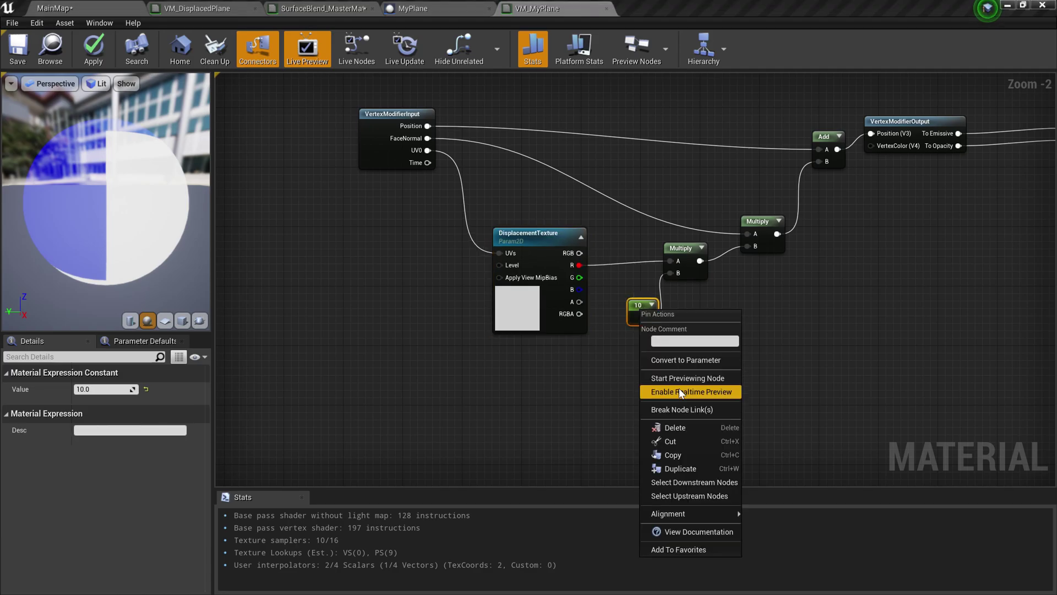
pyautogui.click(689, 360)
pyautogui.write('Displacement')
pyautogui.click(689, 359)
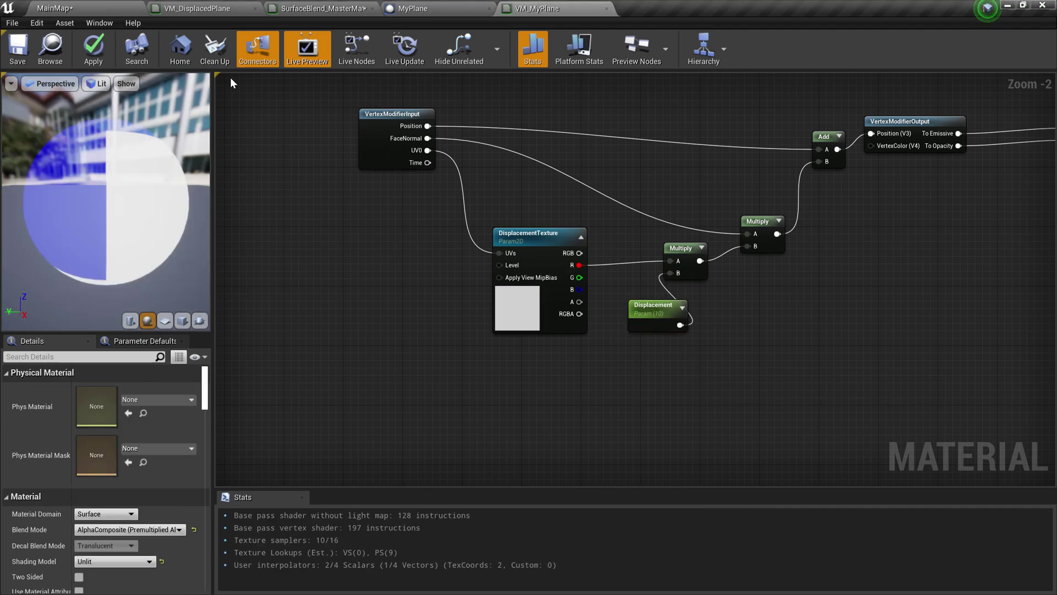
pyautogui.click(82, 8)
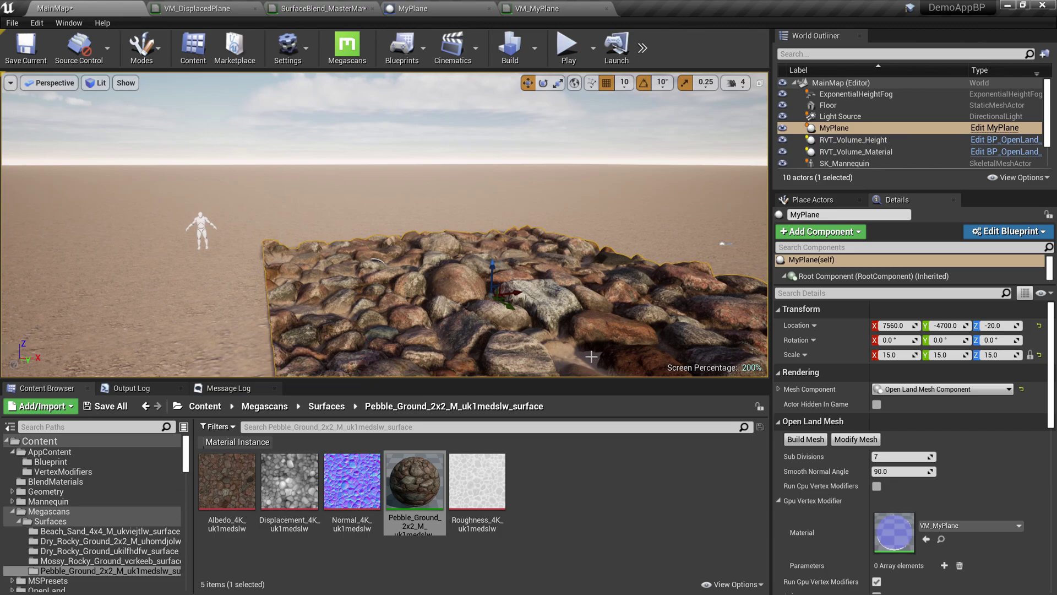
pyautogui.scroll(-2, 590, 356)
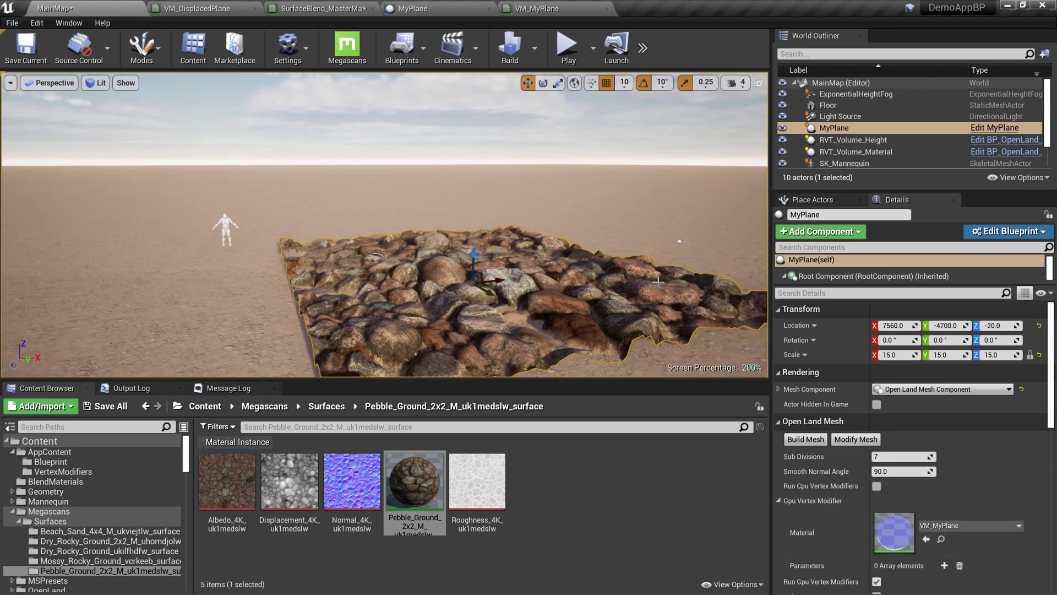
# - Add a MyPlane parameter entry with Scalar Value 20 and rebuild the displaced mesh
pyautogui.scroll(-2, 910, 505)
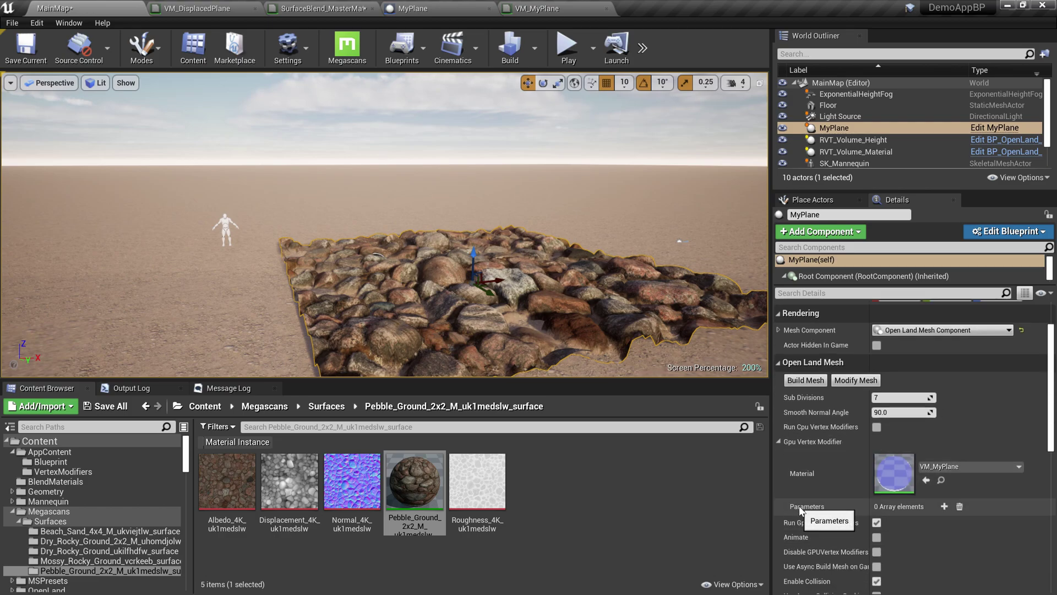
pyautogui.click(944, 507)
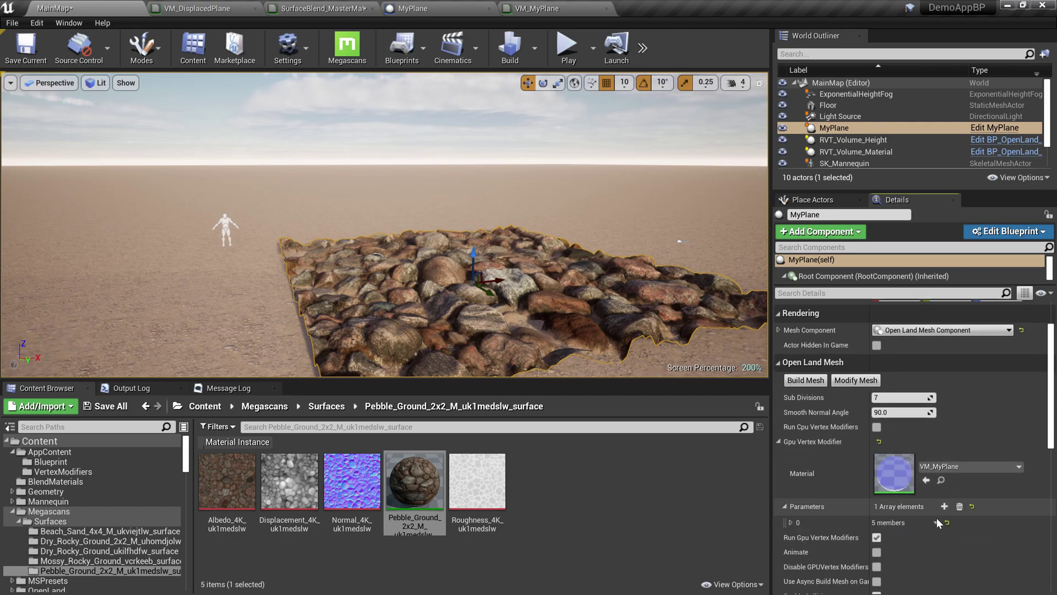
pyautogui.click(791, 524)
pyautogui.scroll(-1, 909, 528)
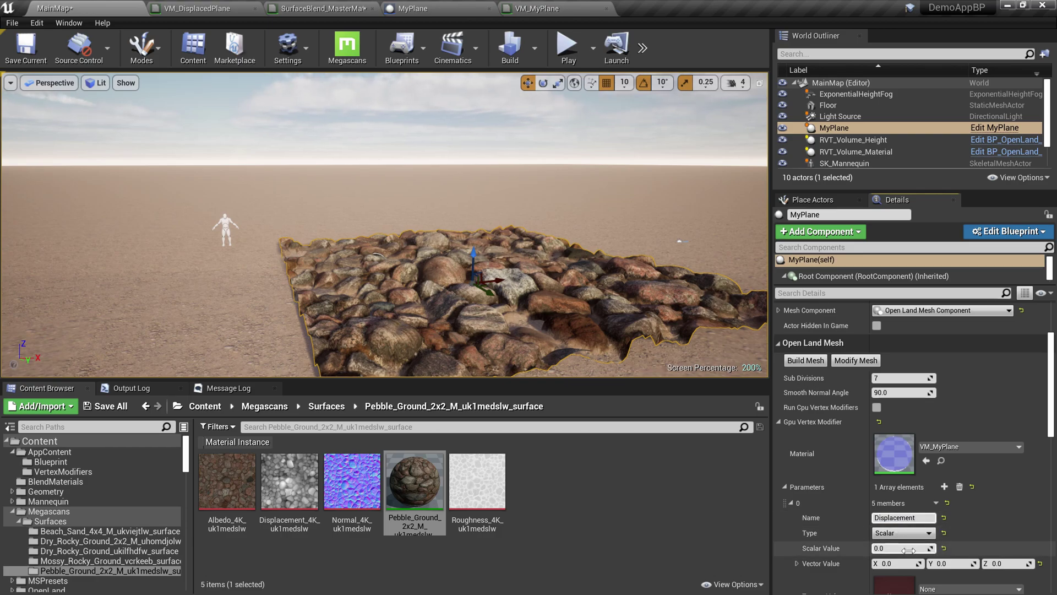
pyautogui.write('20')
pyautogui.press('Return')
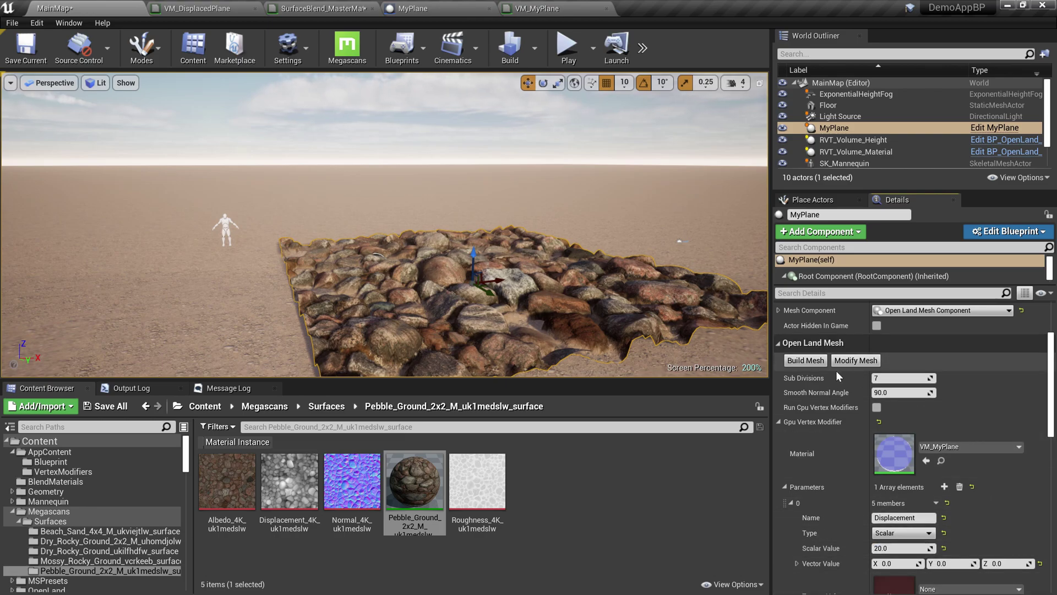
pyautogui.click(850, 361)
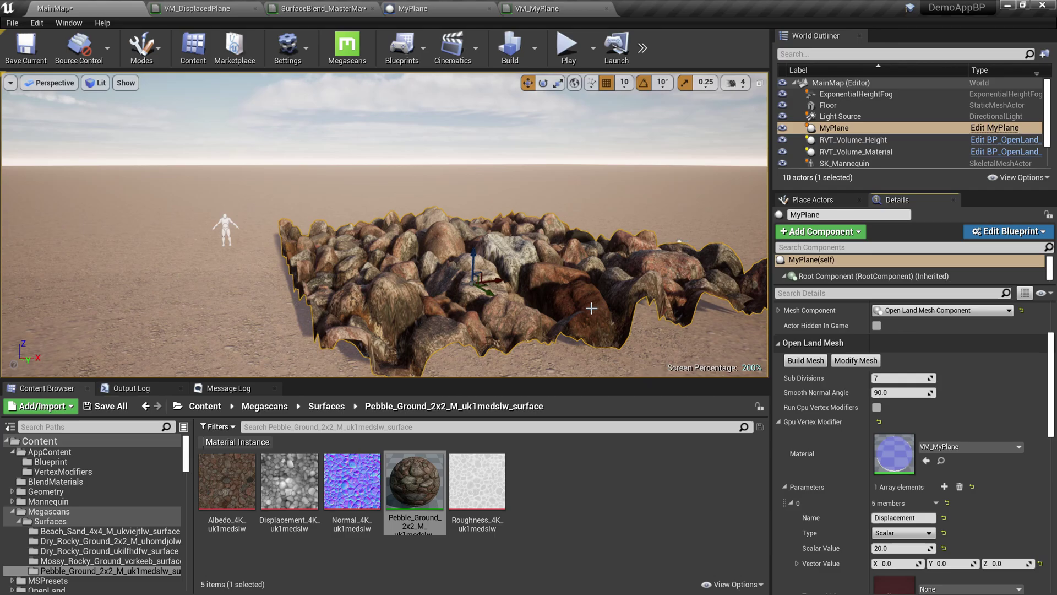
pyautogui.moveTo(592, 308); pyautogui.dragTo(536, 311, button='right')
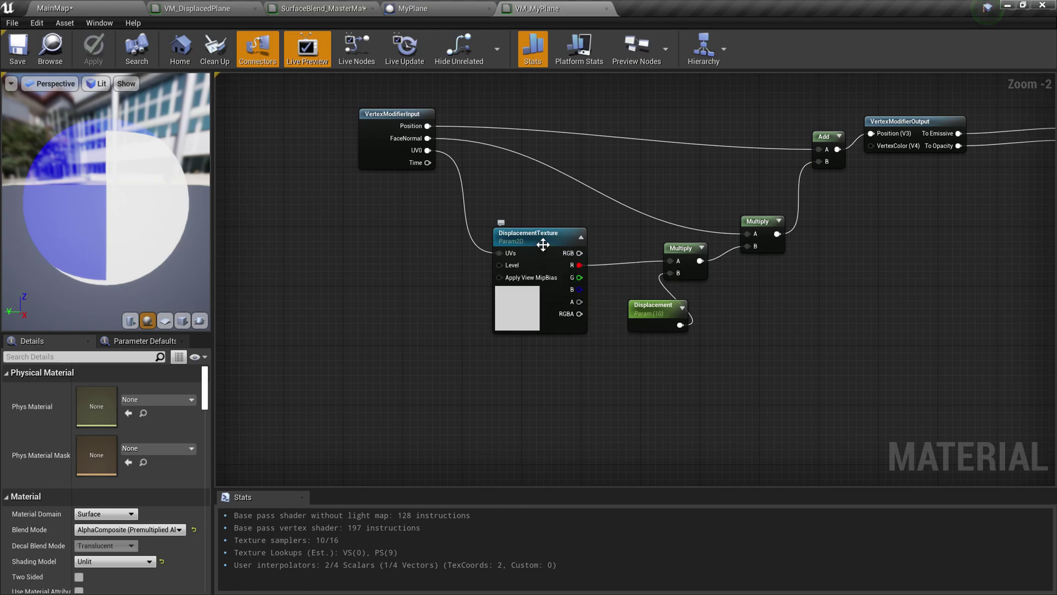
# - Confirm MyPlane's parameter Type stays Scalar
pyautogui.click(542, 245)
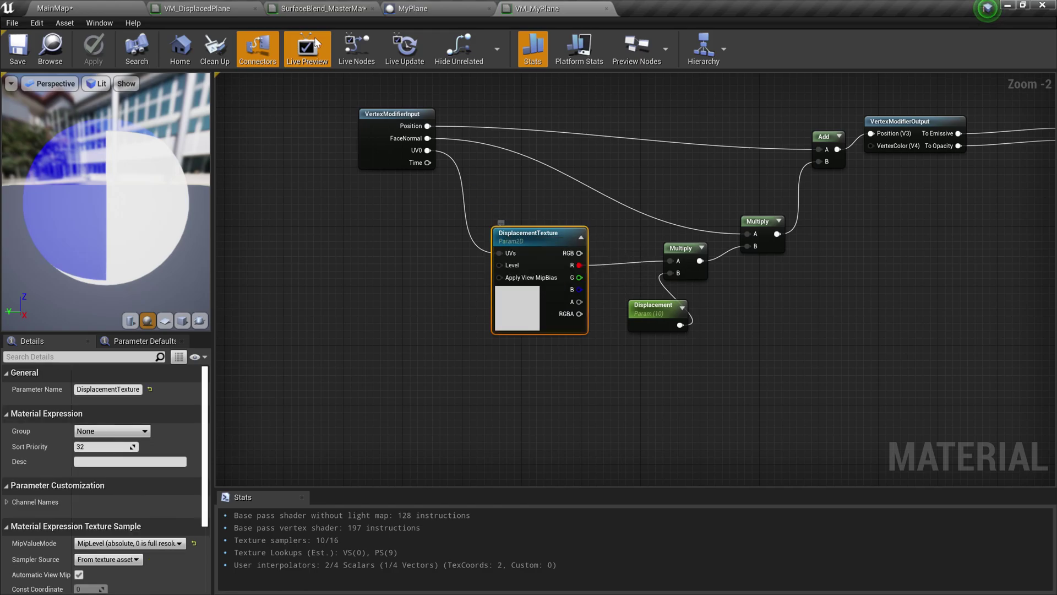
pyautogui.click(102, 9)
pyautogui.click(903, 533)
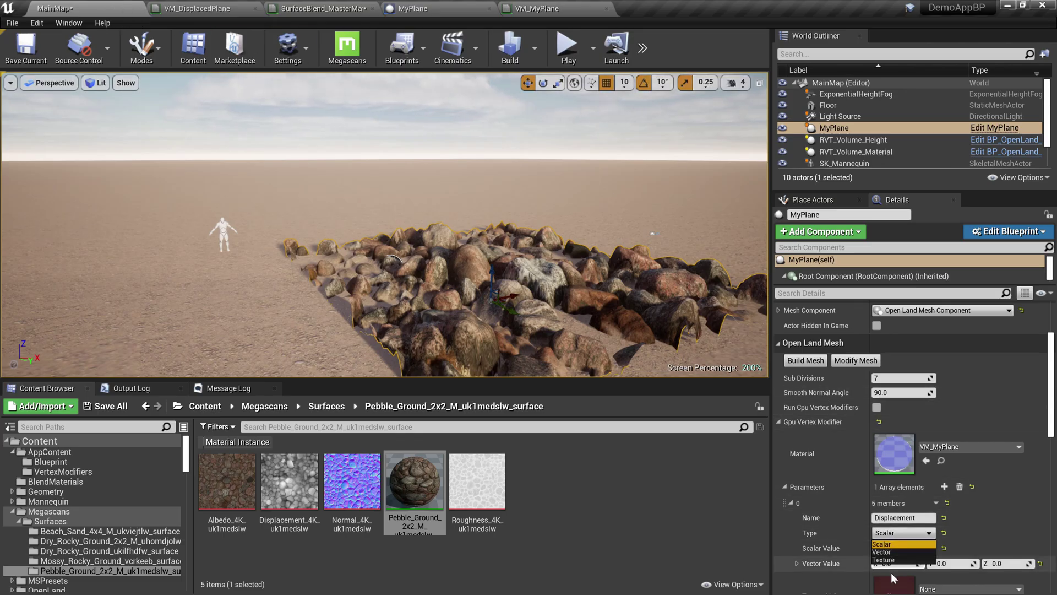
pyautogui.click(902, 544)
pyautogui.scroll(-3, 903, 551)
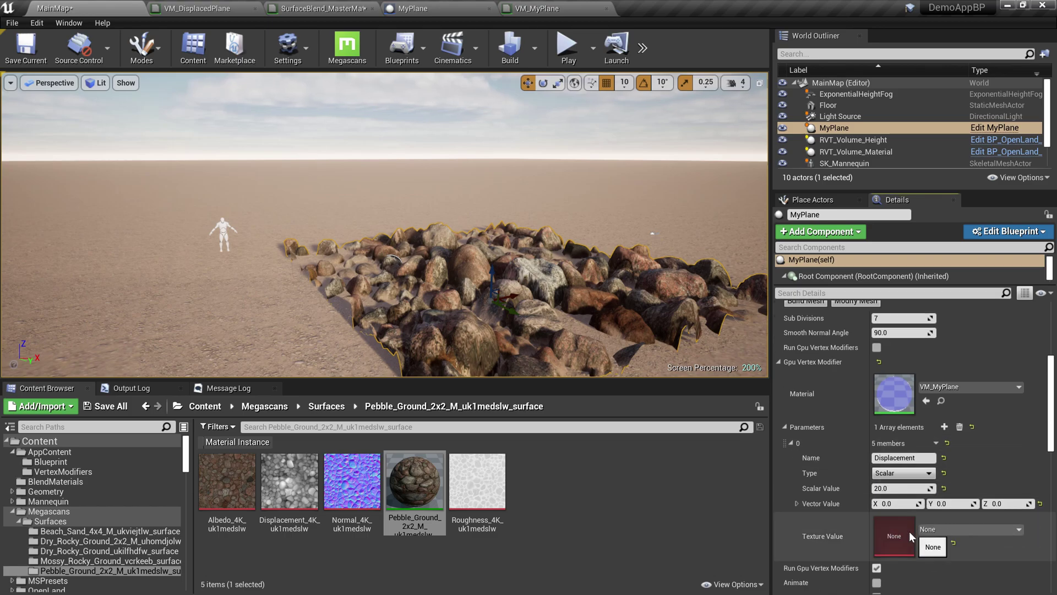
# - Compare the VM_MyPlane and VM_DisplacedPlane graphs, then play the level and run toward the rocks
pyautogui.click(540, 10)
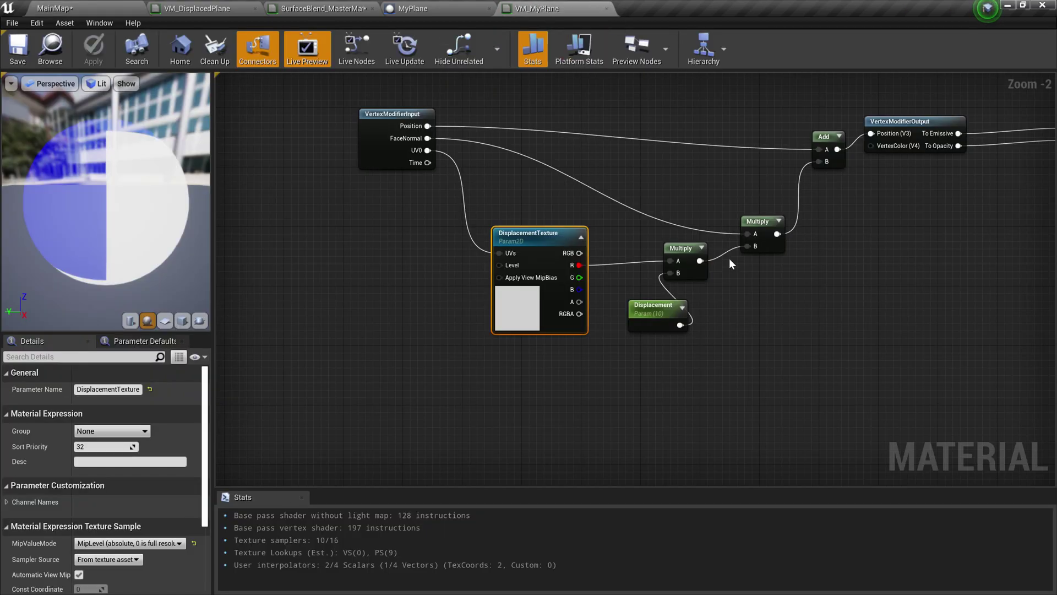
pyautogui.click(196, 9)
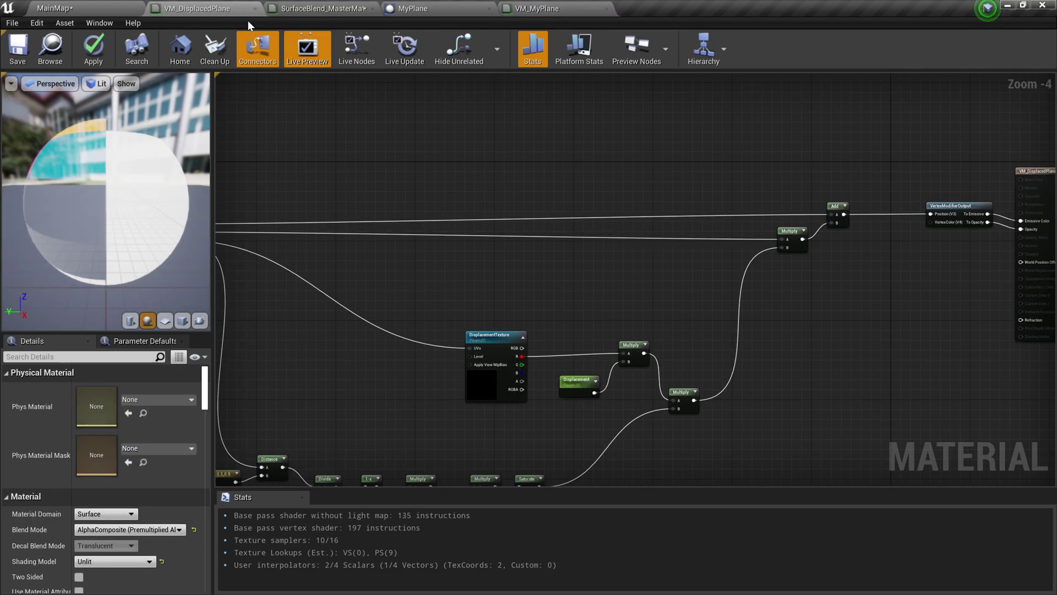
pyautogui.scroll(-3, 437, 229)
pyautogui.scroll(3, 437, 253)
pyautogui.moveTo(436, 253); pyautogui.dragTo(550, 182, button='right')
pyautogui.scroll(-1, 474, 289)
pyautogui.scroll(2, 454, 290)
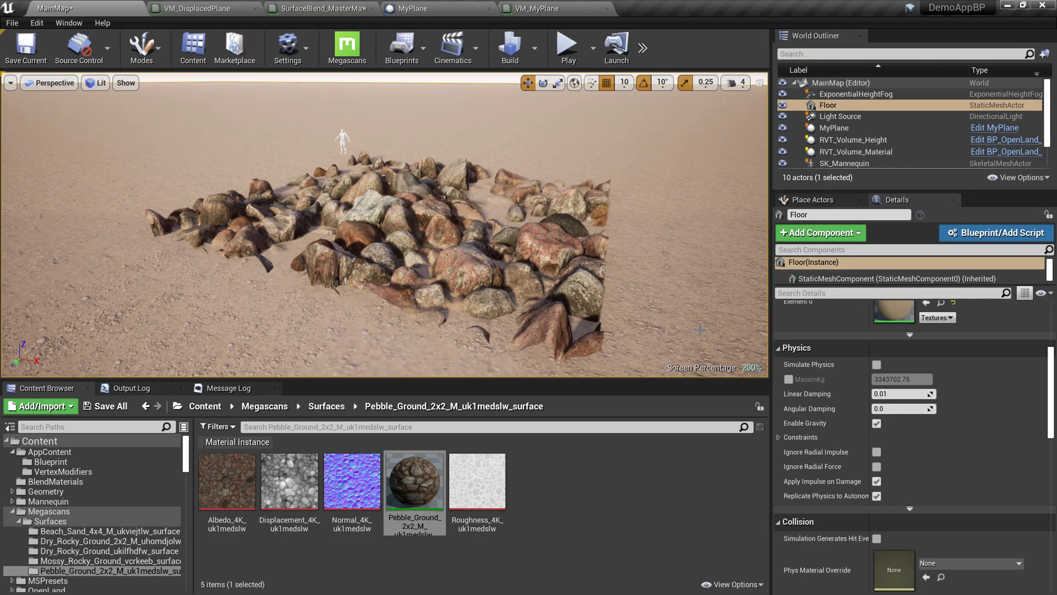
pyautogui.hotkey('alt', 'p')
pyautogui.press('w')
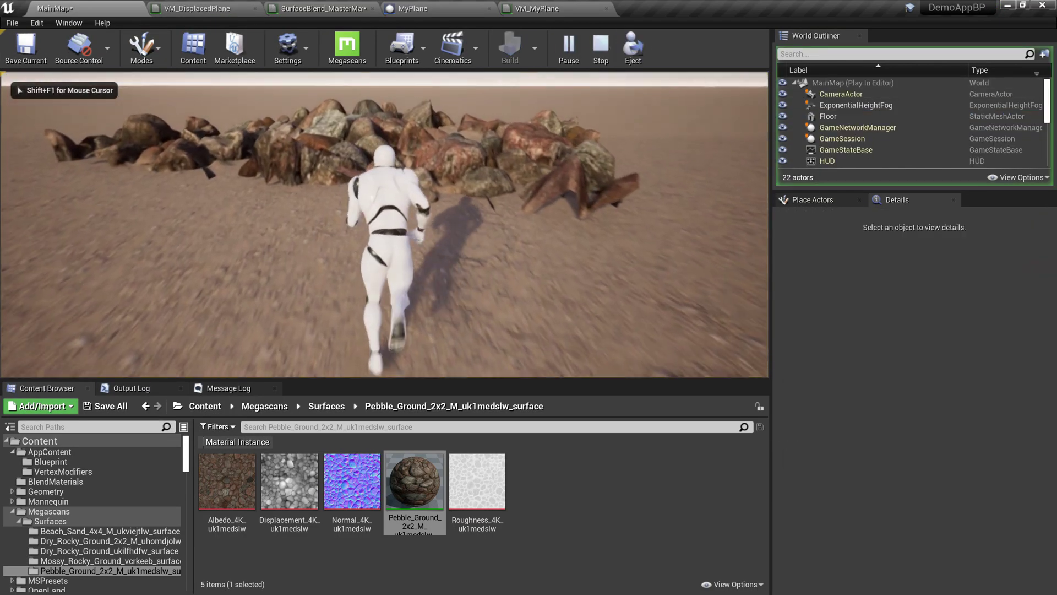
# - Jump around the rock pile in play mode, end the session, and select MyPlane
pyautogui.press('space')
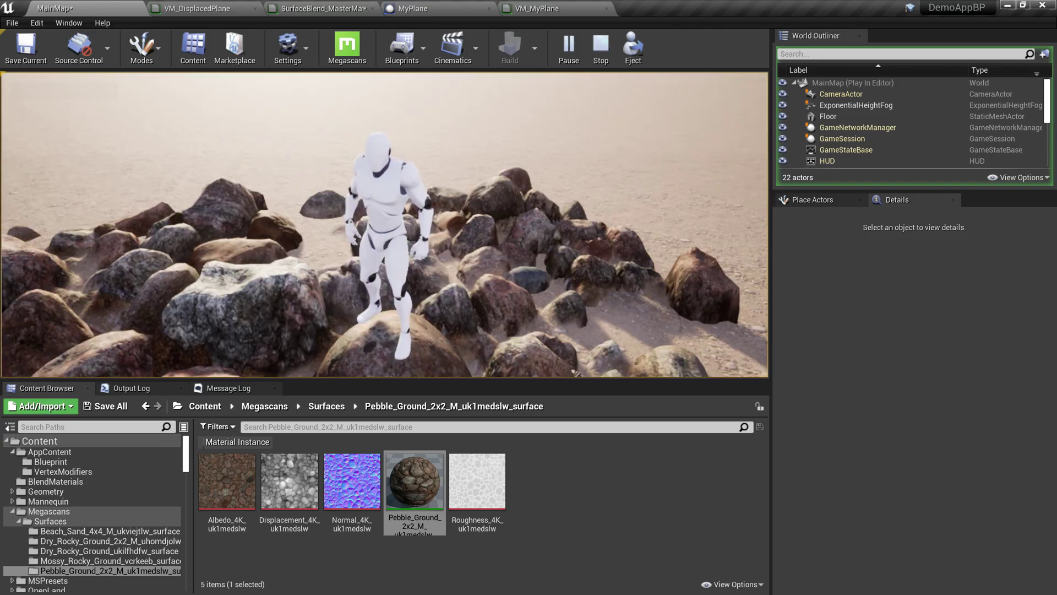
pyautogui.press('w')
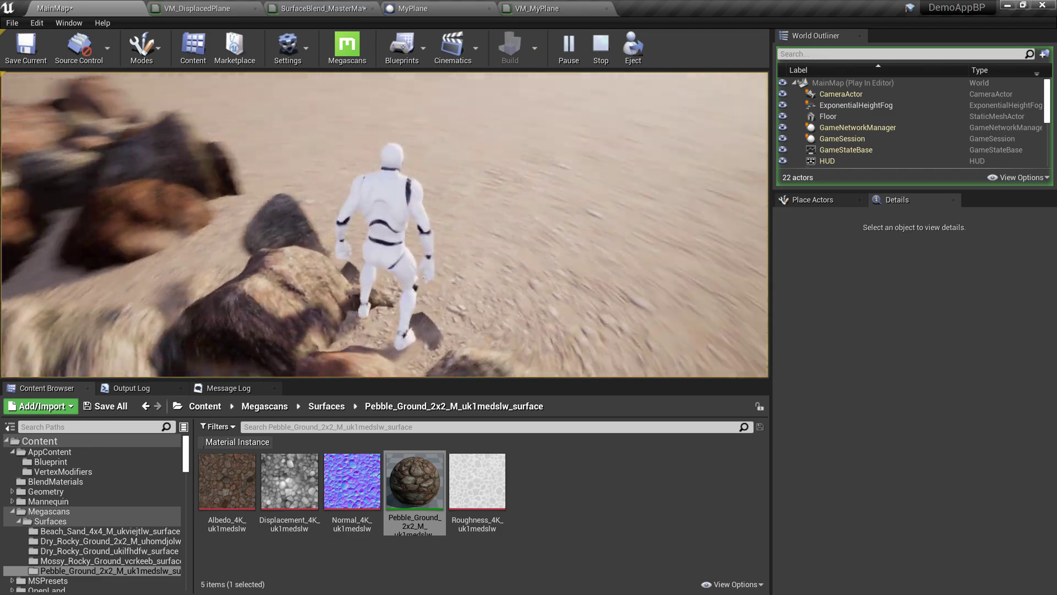
pyautogui.press('space')
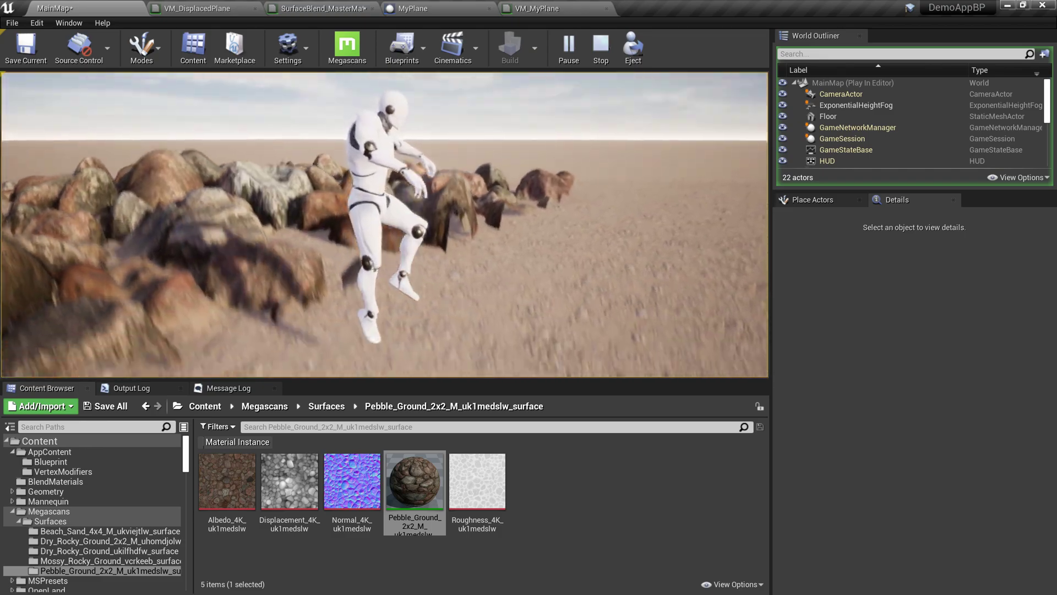
pyautogui.press('Escape')
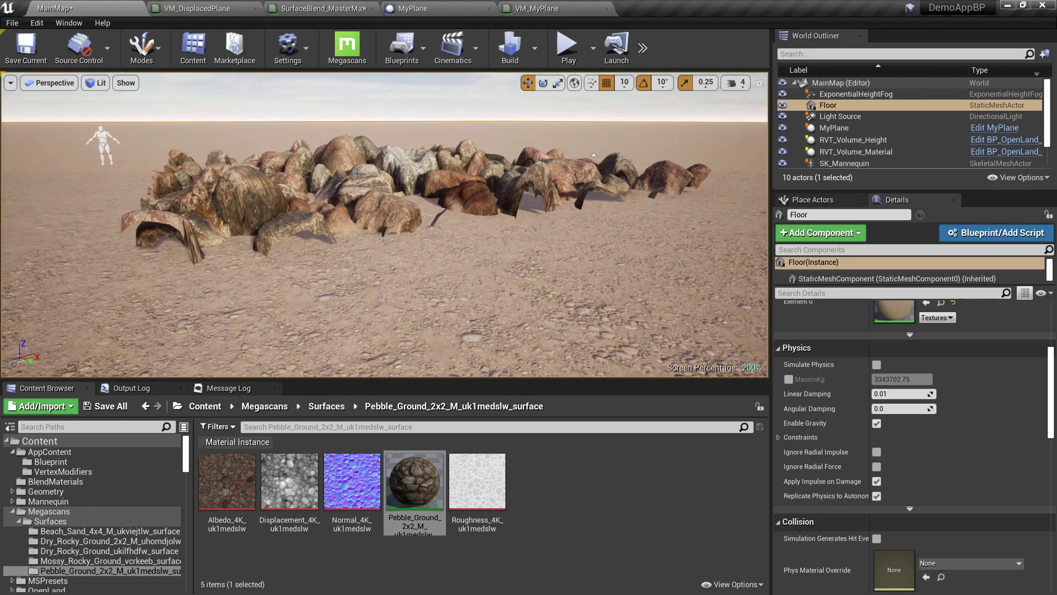
pyautogui.click(387, 175)
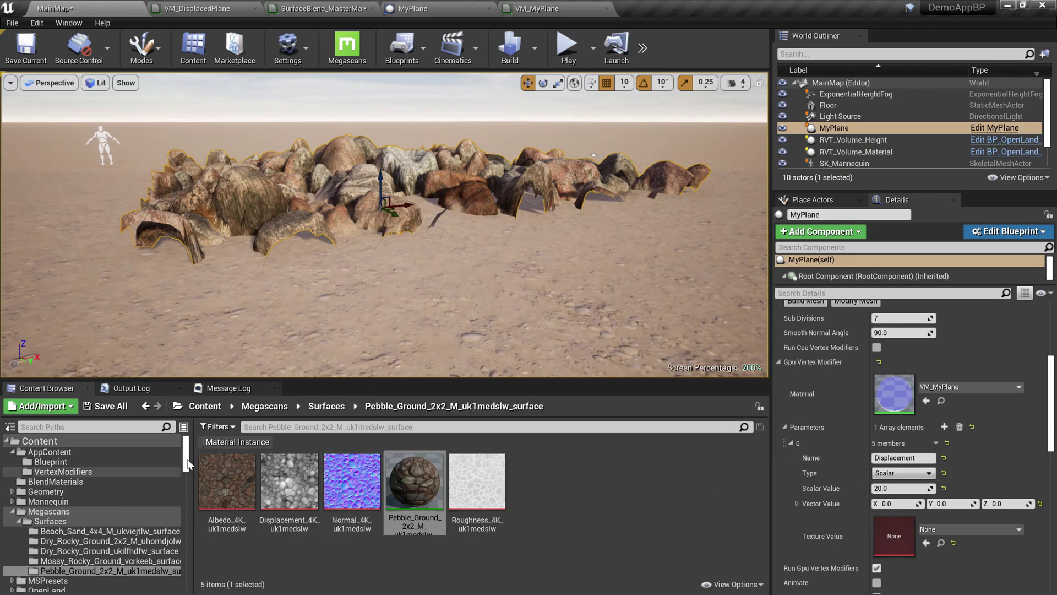
# - Filter the Content Browser for OpenLandMesh and open its Examples > Widgets folder
pyautogui.click(166, 427)
pyautogui.write('Op')
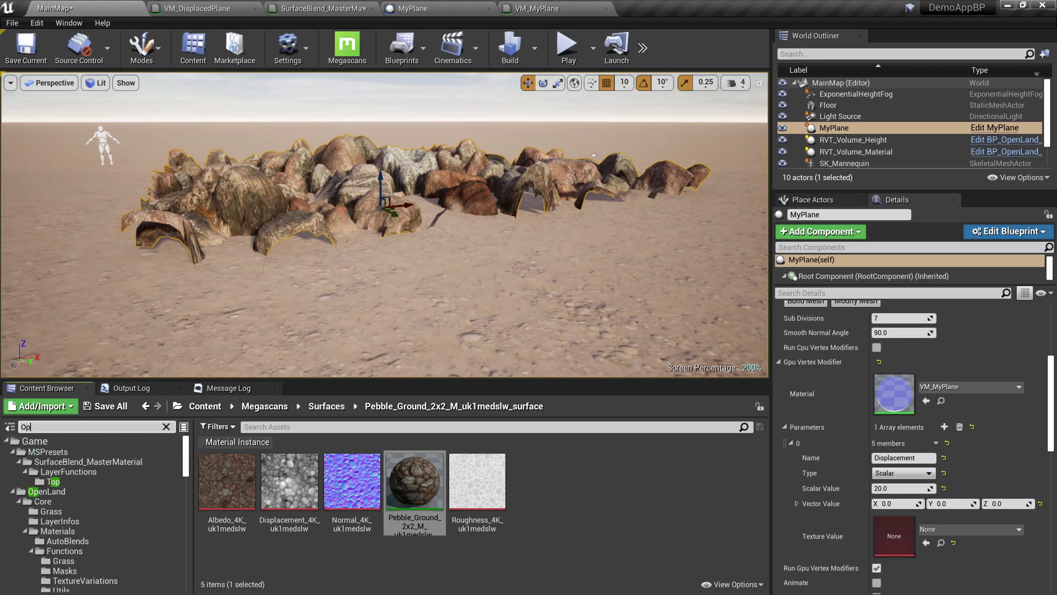
pyautogui.write('enLandMes')
pyautogui.click(77, 441)
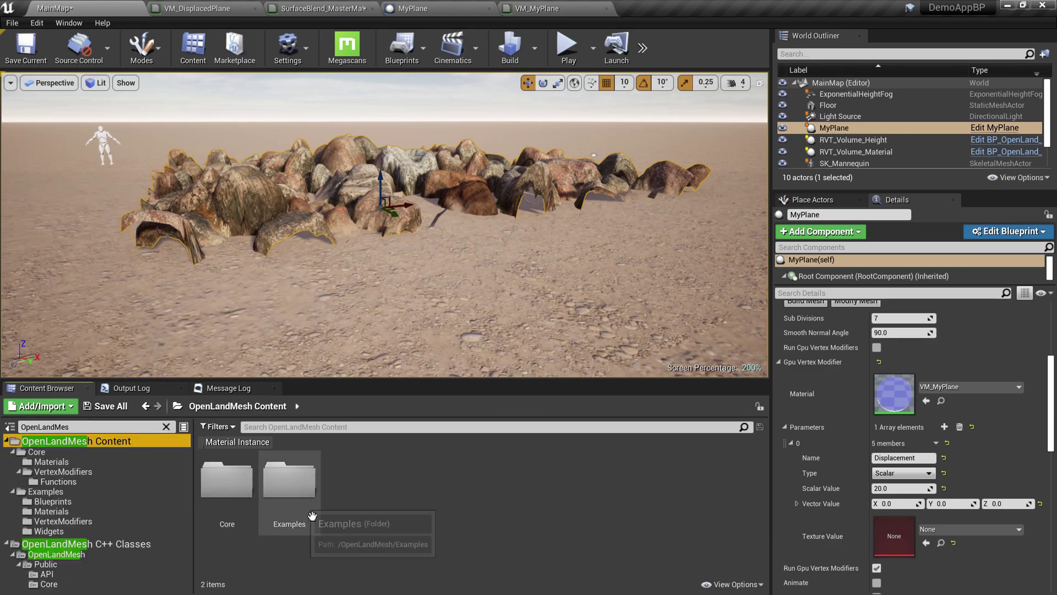
pyautogui.doubleClick(289, 480)
pyautogui.doubleClick(431, 494)
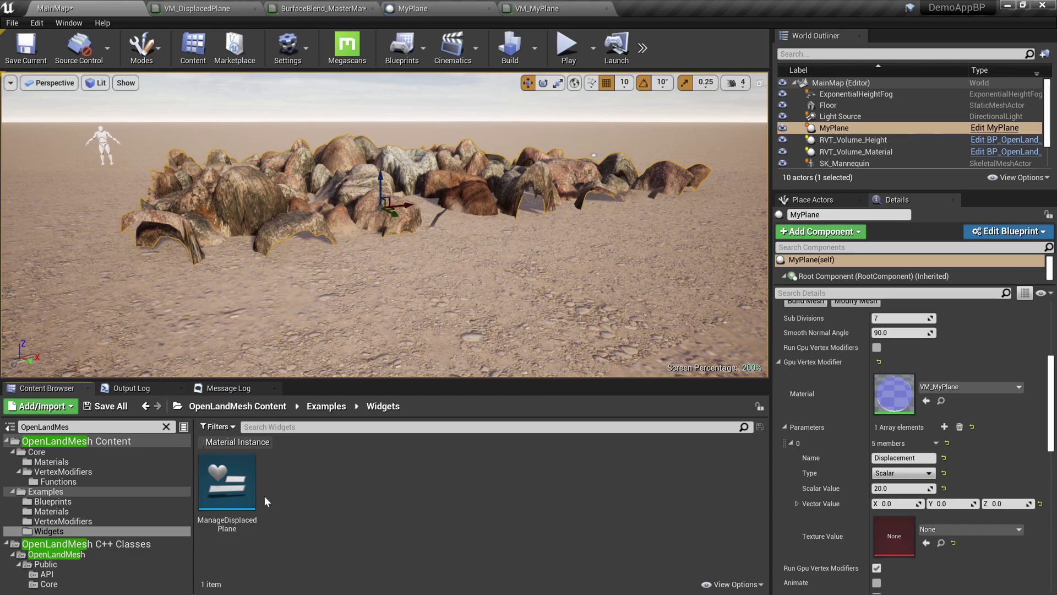
# - Run ManageDisplacedPlane as an Editor Utility Widget, drag Displacement, then open it for editing
pyautogui.click(249, 494)
pyautogui.rightClick(249, 494)
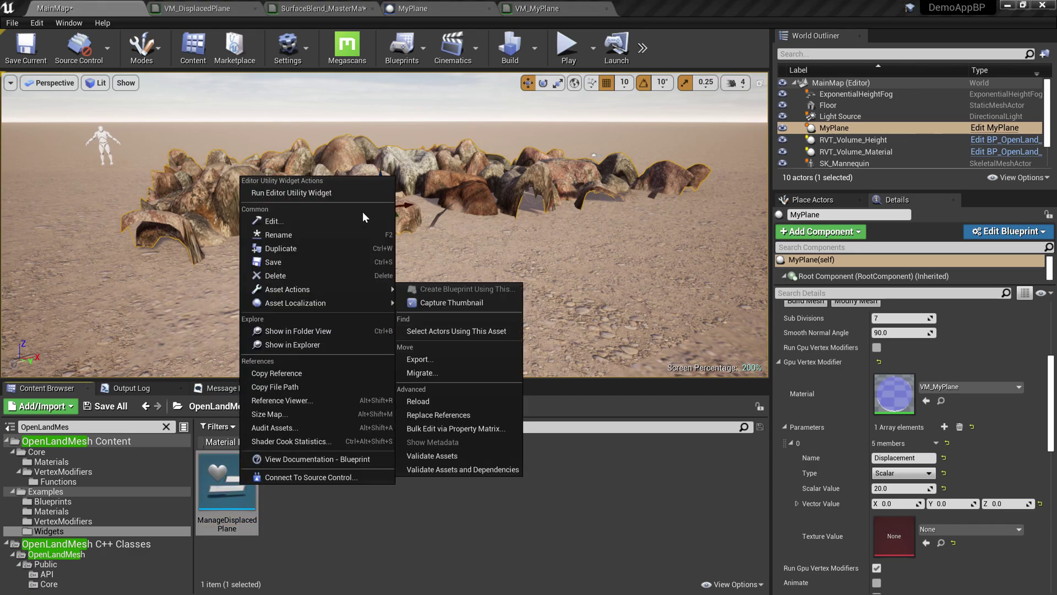
pyautogui.click(311, 193)
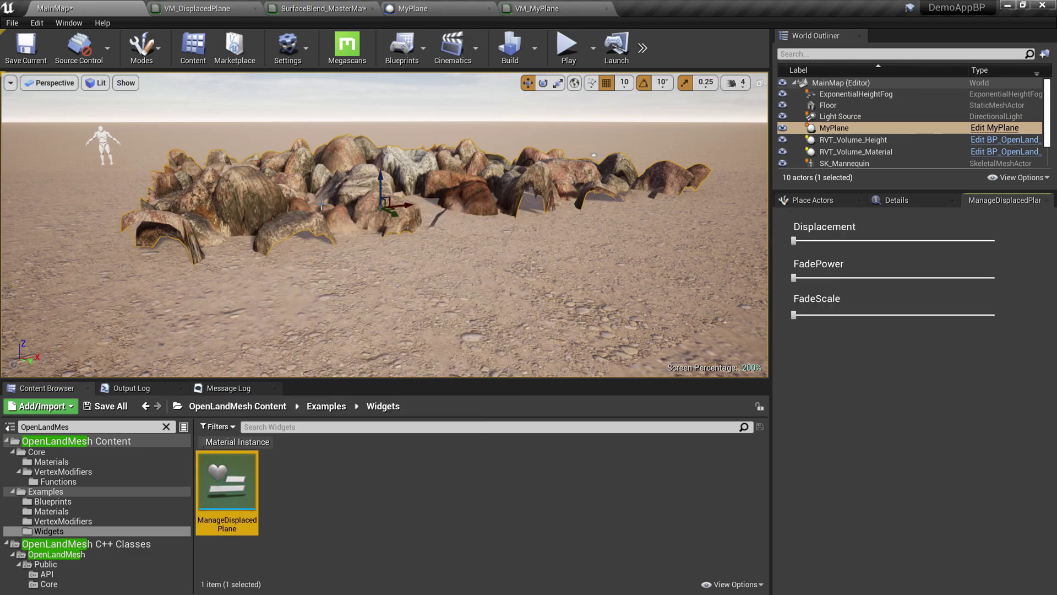
pyautogui.click(460, 177)
pyautogui.moveTo(796, 245); pyautogui.dragTo(819, 248)
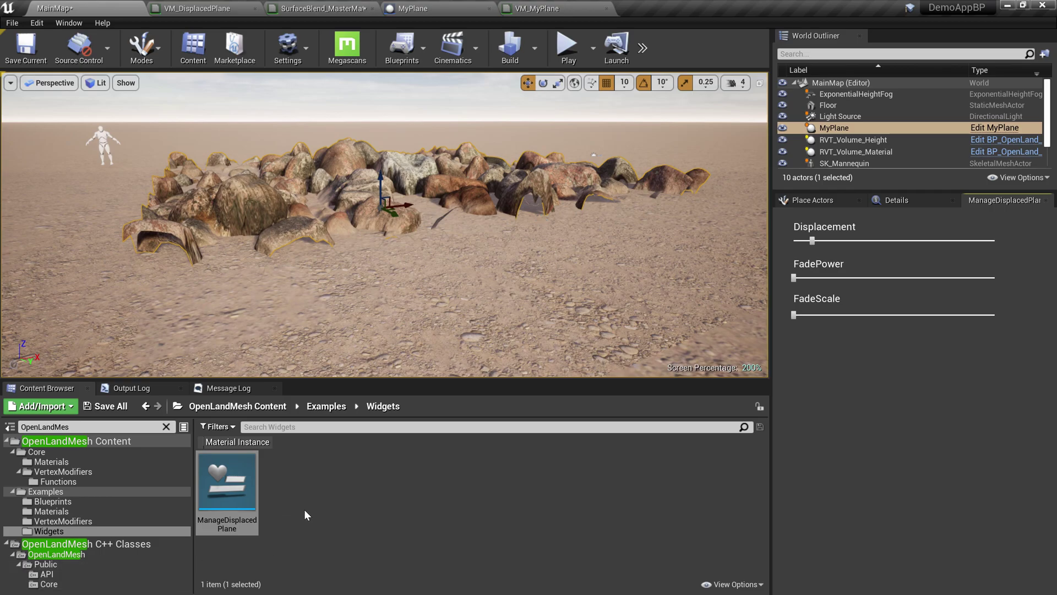
pyautogui.doubleClick(243, 498)
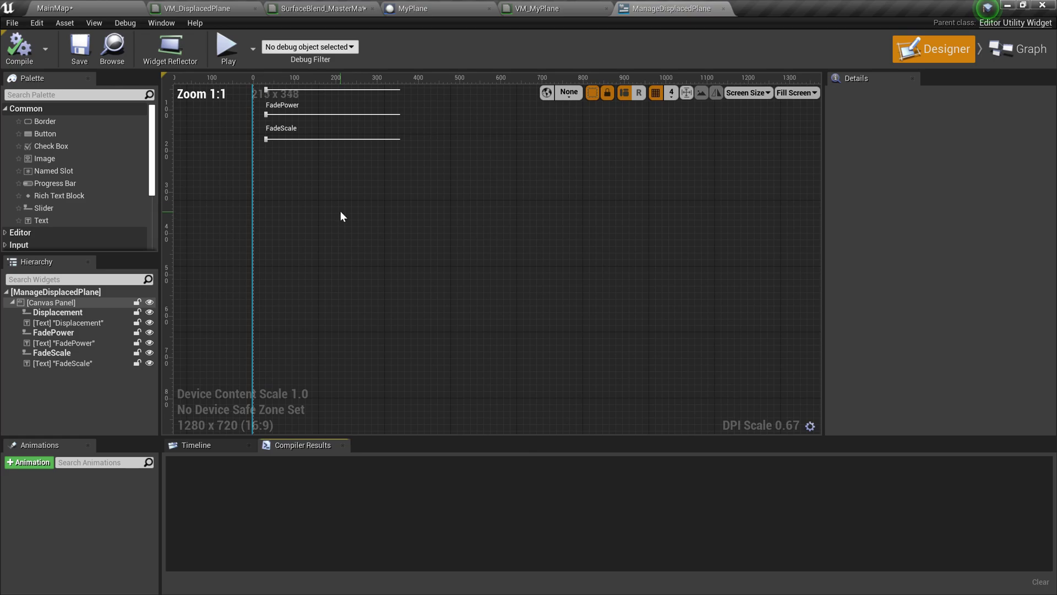
# - Select the Displacement slider and view its On Value Changed event in the Event Graph
pyautogui.click(496, 237)
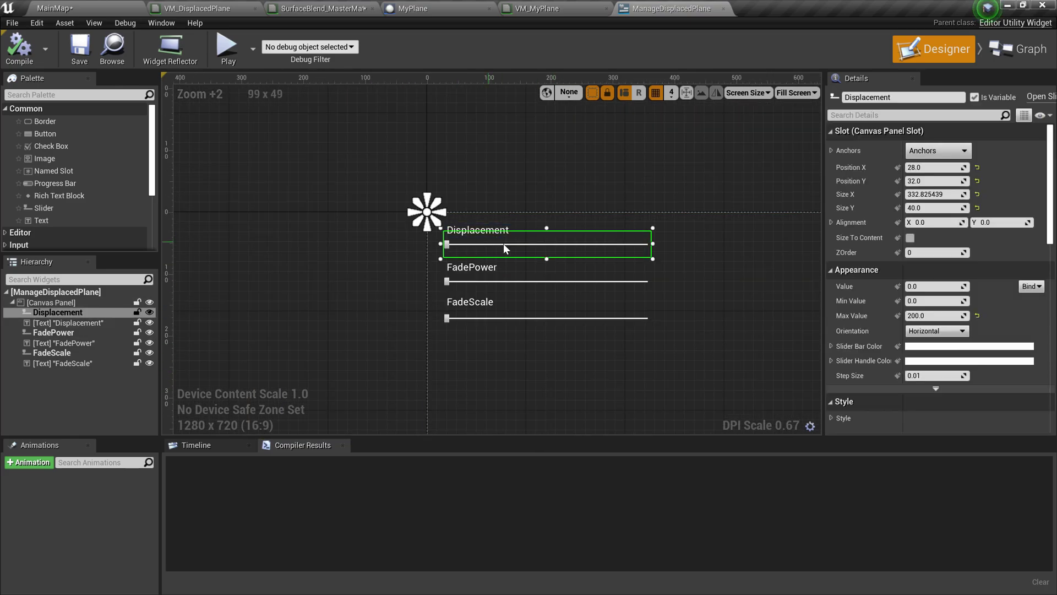
pyautogui.scroll(-10, 923, 303)
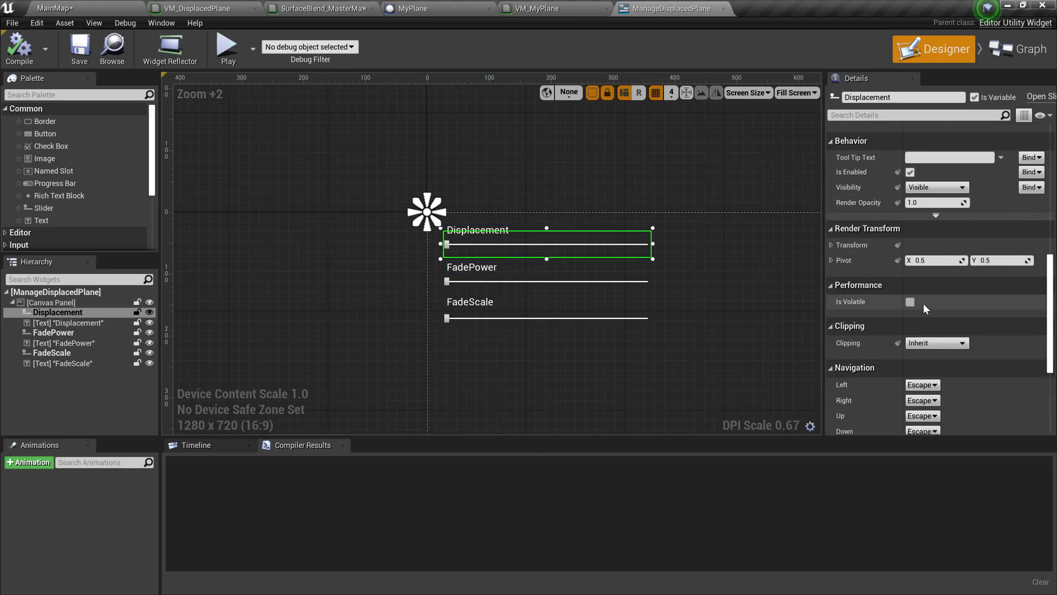
pyautogui.scroll(-5, 925, 308)
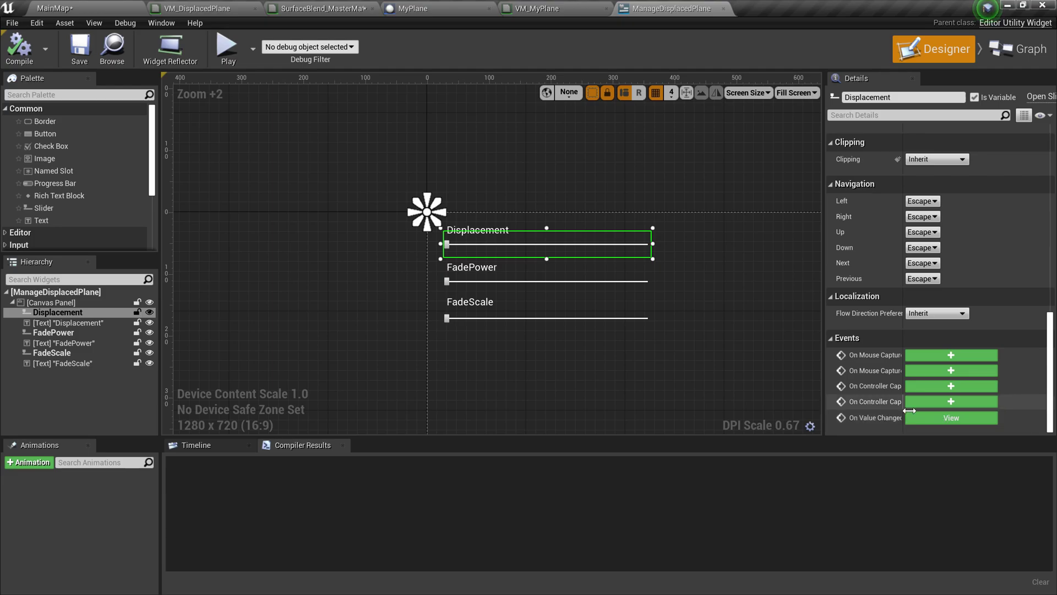
pyautogui.click(930, 418)
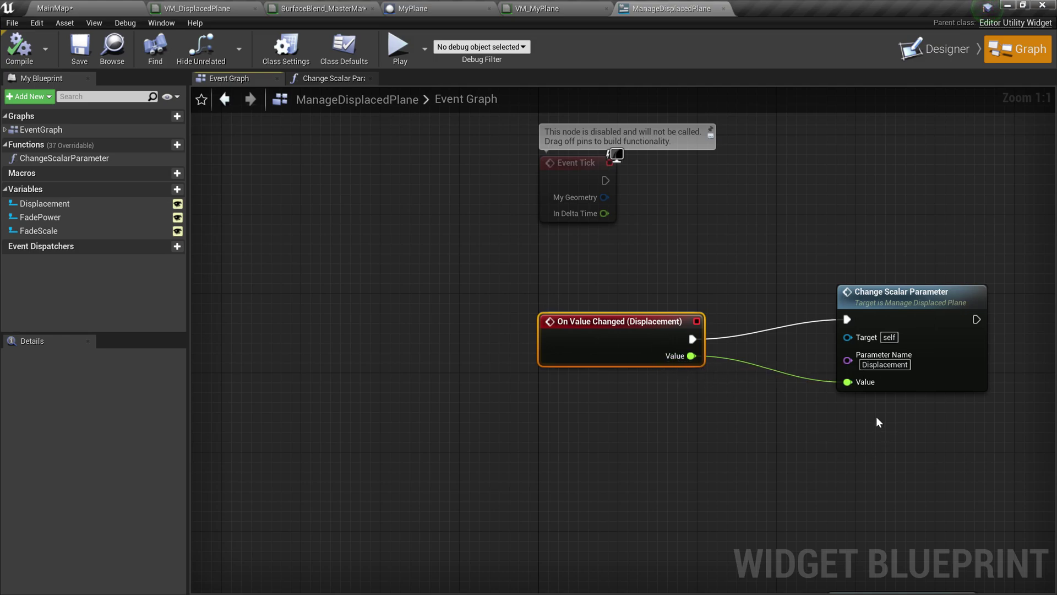
# - Open the Change Scalar Parameter function graph and pan along its cast-to-OpenLandMeshActor chain
pyautogui.doubleClick(918, 302)
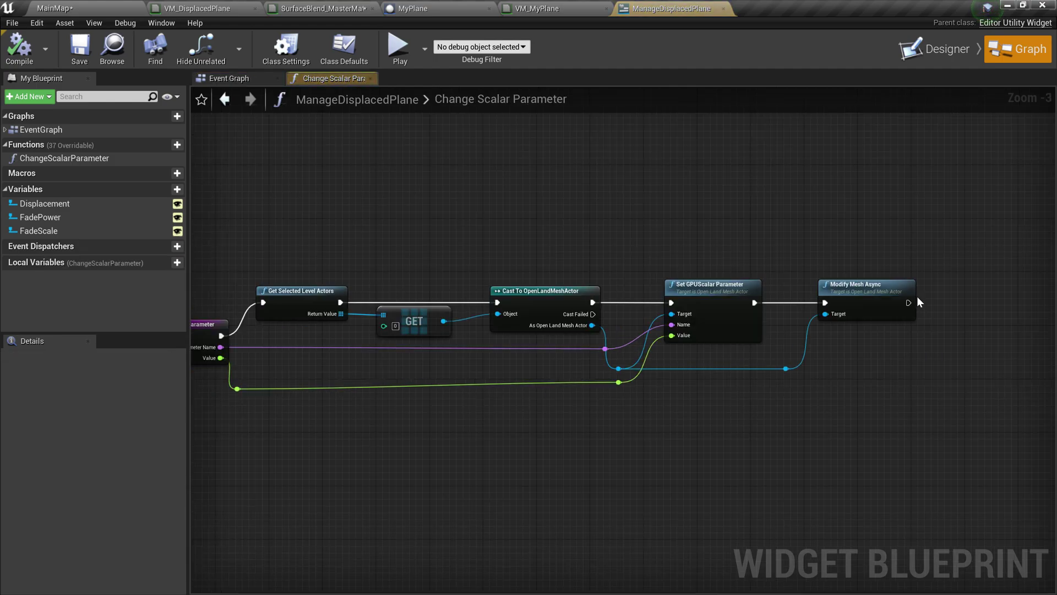
pyautogui.scroll(-1, 526, 417)
pyautogui.scroll(1, 461, 425)
pyautogui.moveTo(460, 425); pyautogui.dragTo(629, 427, button='right')
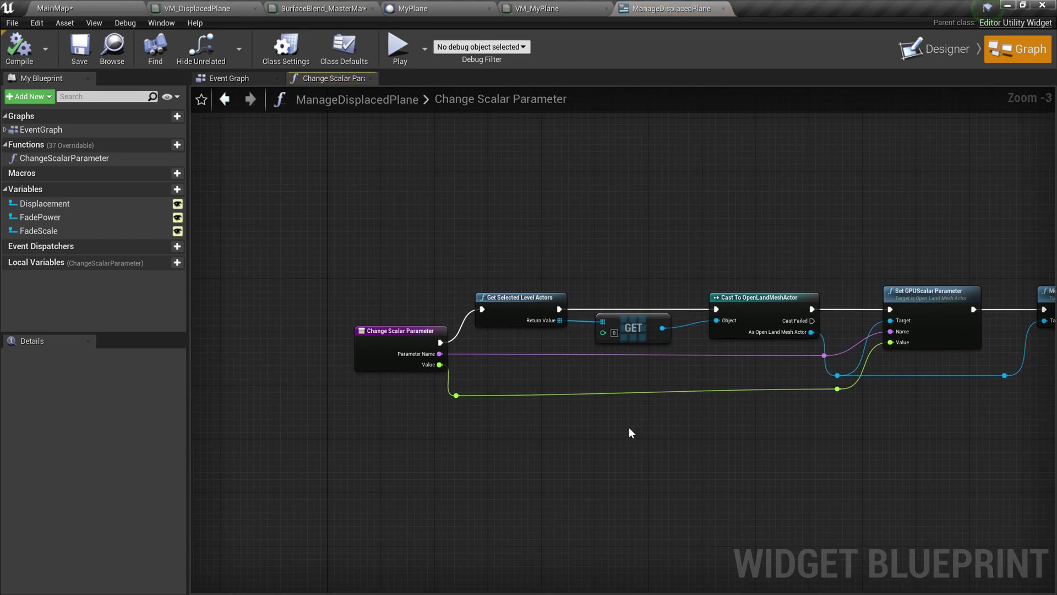
pyautogui.scroll(1, 650, 435)
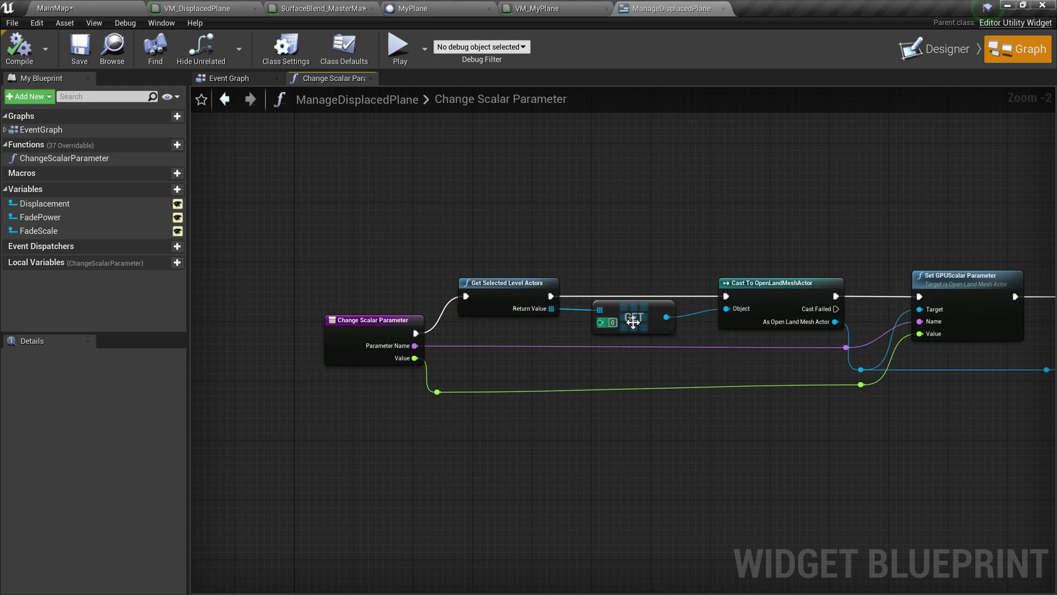
pyautogui.scroll(2, 695, 336)
pyautogui.moveTo(695, 336); pyautogui.dragTo(560, 322, button='right')
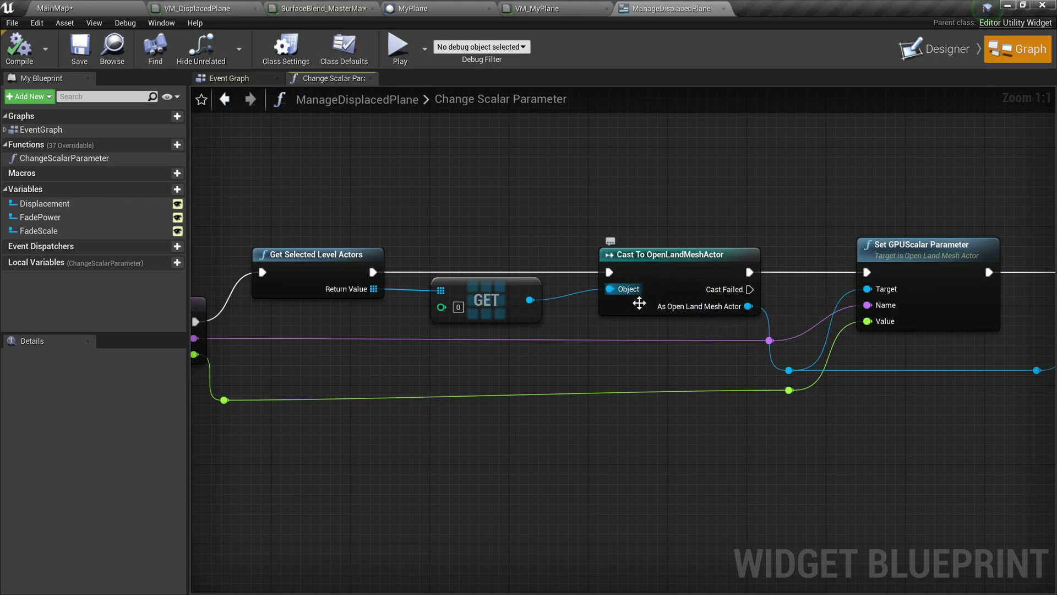
pyautogui.moveTo(639, 303); pyautogui.dragTo(540, 313, button='right')
# - Select the Set GPUScalar Parameter node and bring Modify Mesh Async into view
pyautogui.click(809, 289)
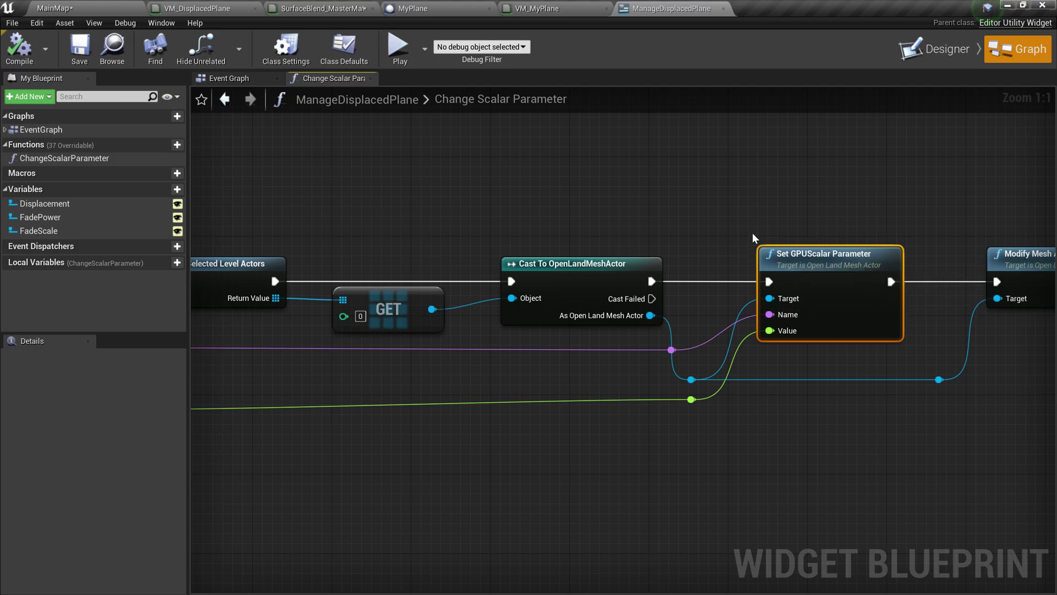
pyautogui.scroll(-2, 821, 428)
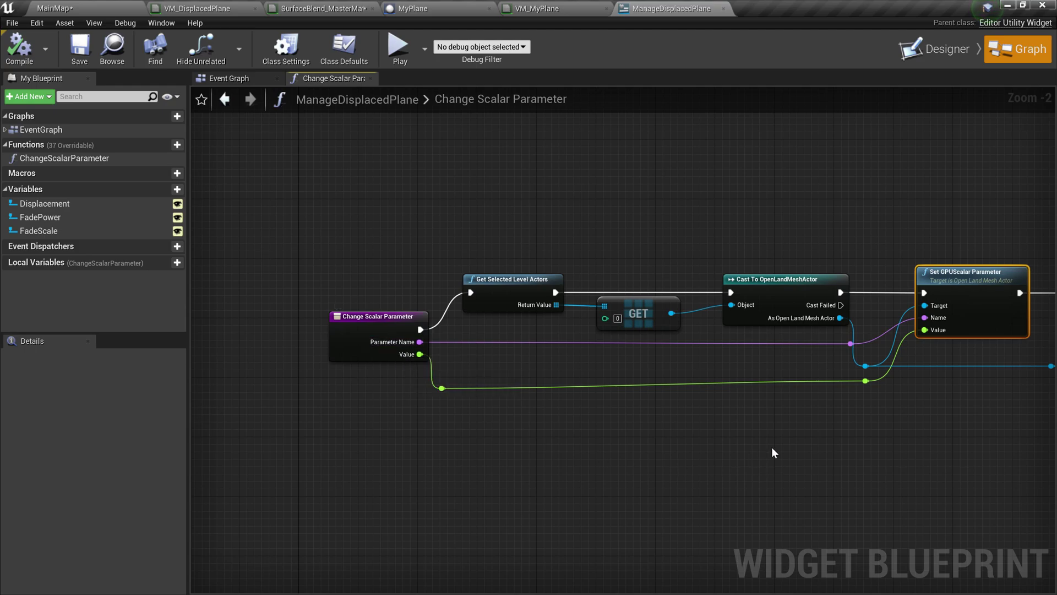
pyautogui.scroll(1, 765, 347)
pyautogui.moveTo(762, 349); pyautogui.dragTo(615, 317, button='right')
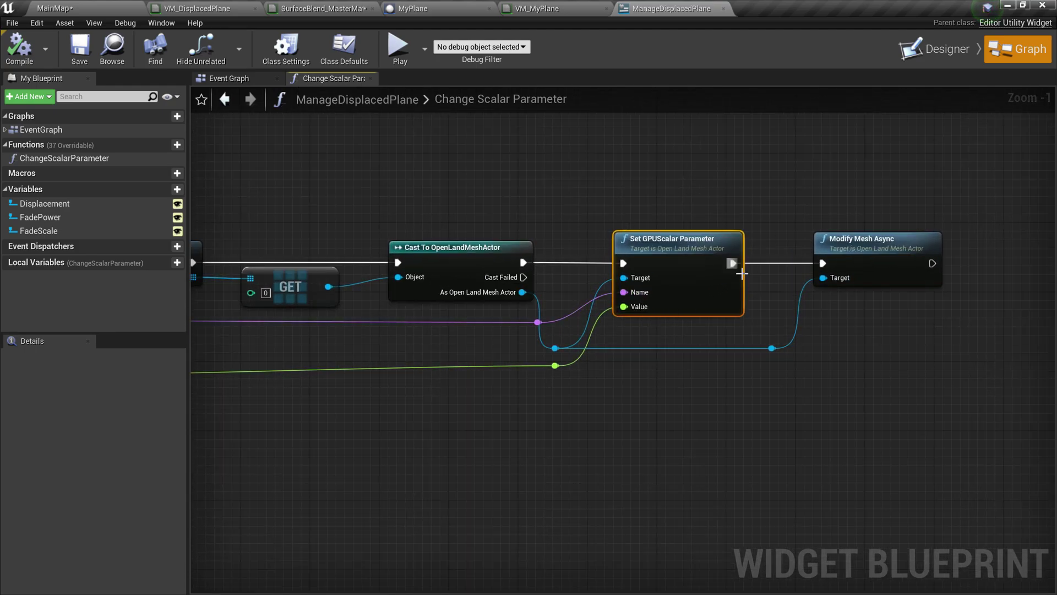
pyautogui.scroll(1, 870, 348)
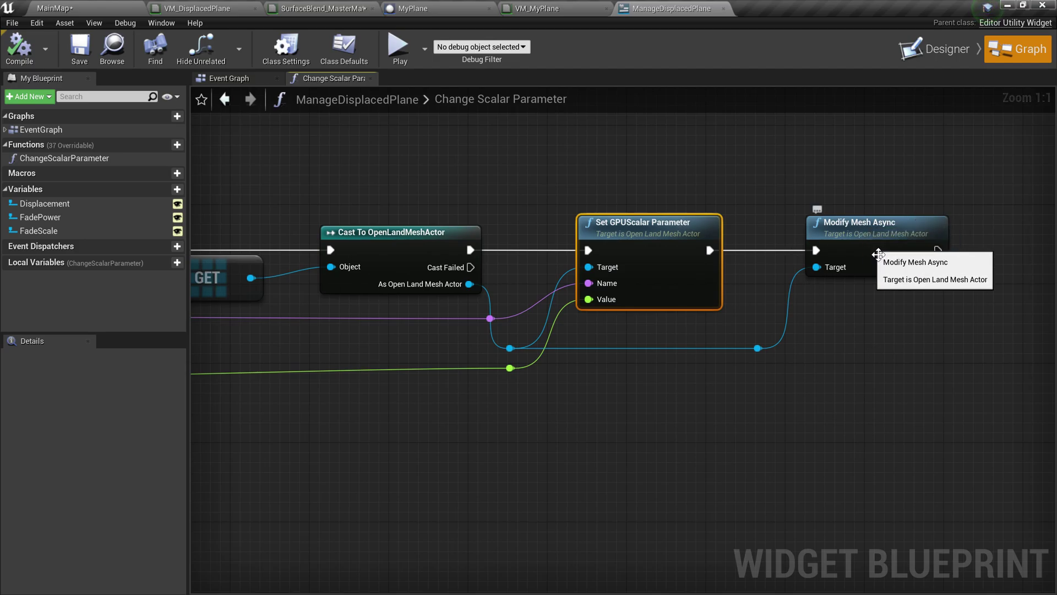
pyautogui.scroll(-3, 698, 322)
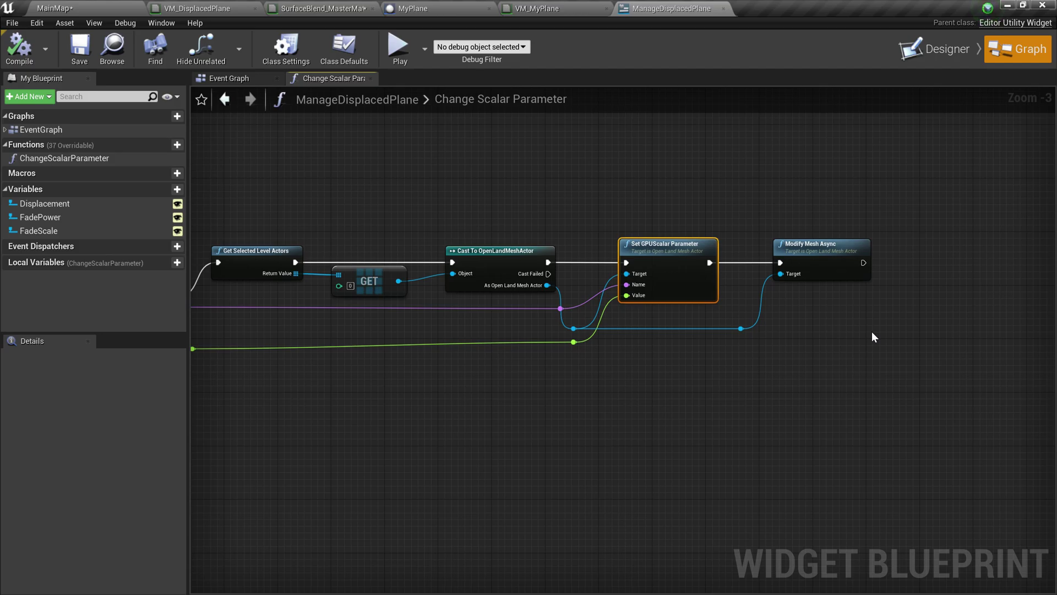
pyautogui.scroll(2, 871, 331)
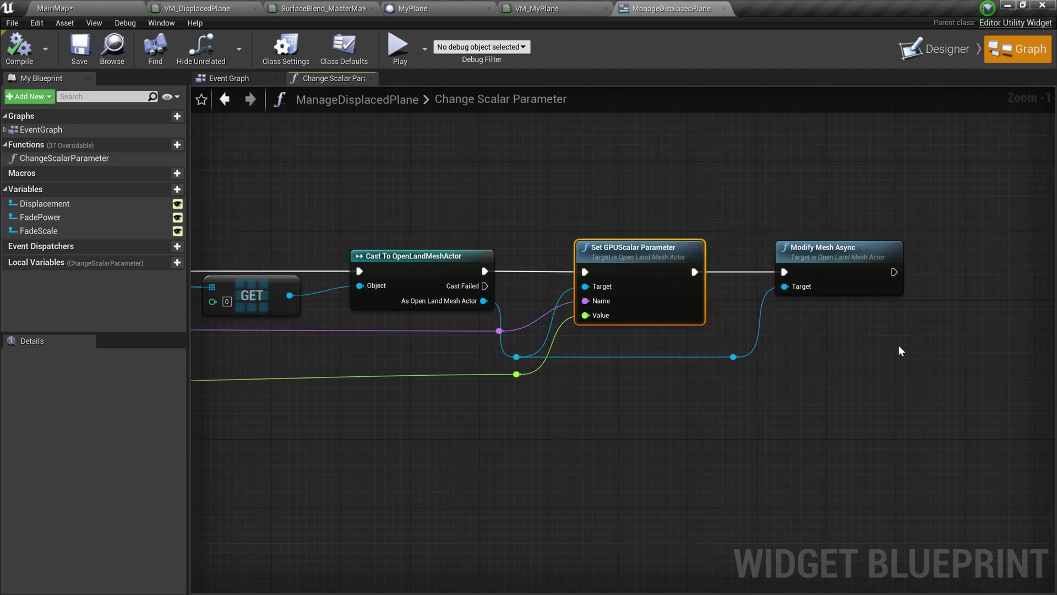